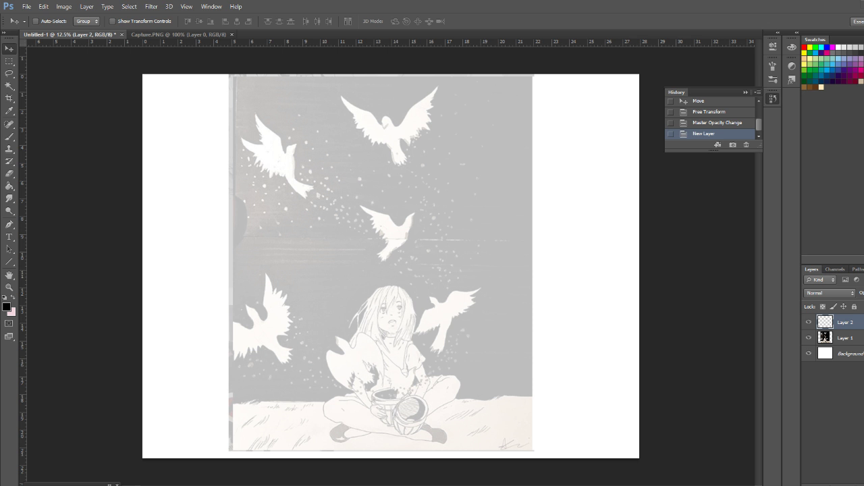
Try tracing the outer edge of the body and tail of the bird beside the girl in black with the Brush
{"action": "key", "text": "b"}
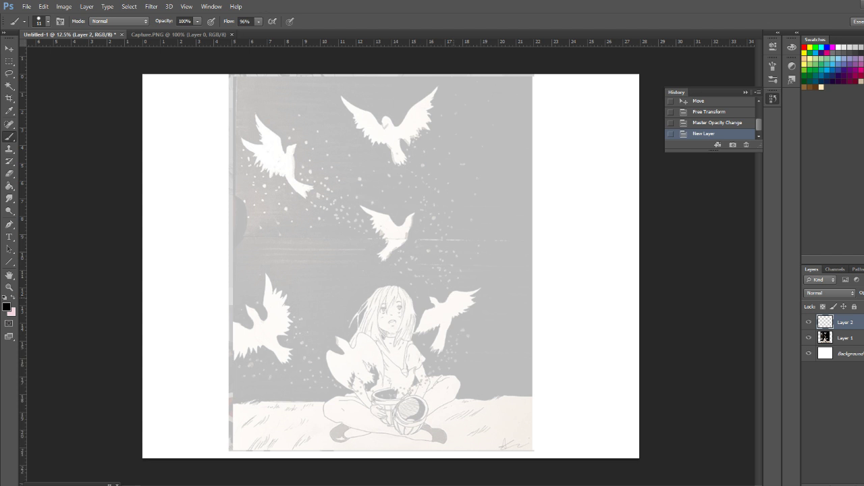
{"action": "key", "text": "ctrl+plus"}
{"action": "key", "text": "ctrl+plus"}
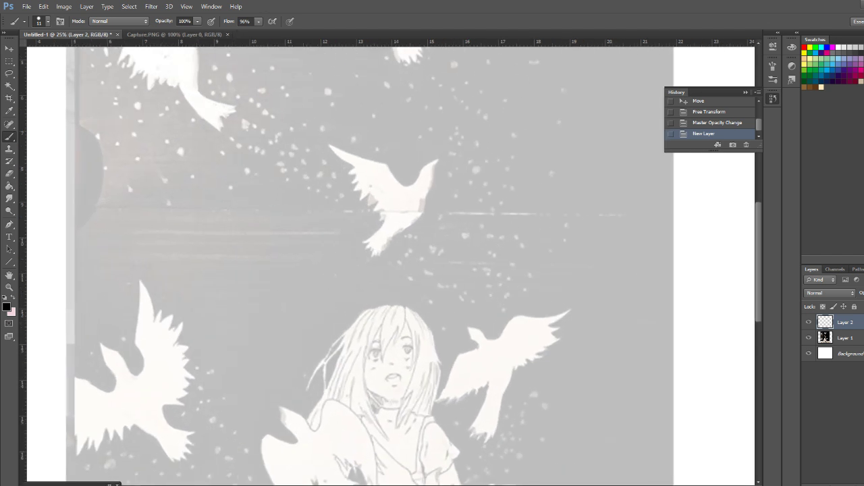
{"action": "left_click_drag", "start_coordinate": [511, 304], "coordinate": [460, 237]}
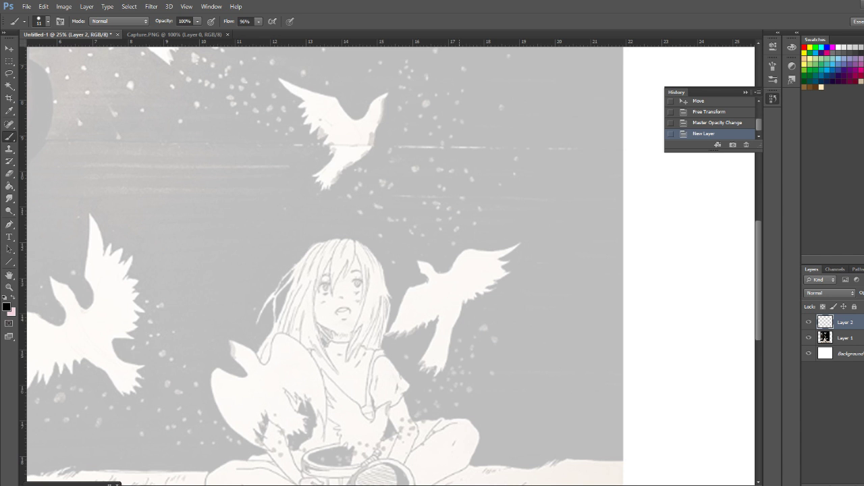
{"action": "key", "text": "ctrl+plus"}
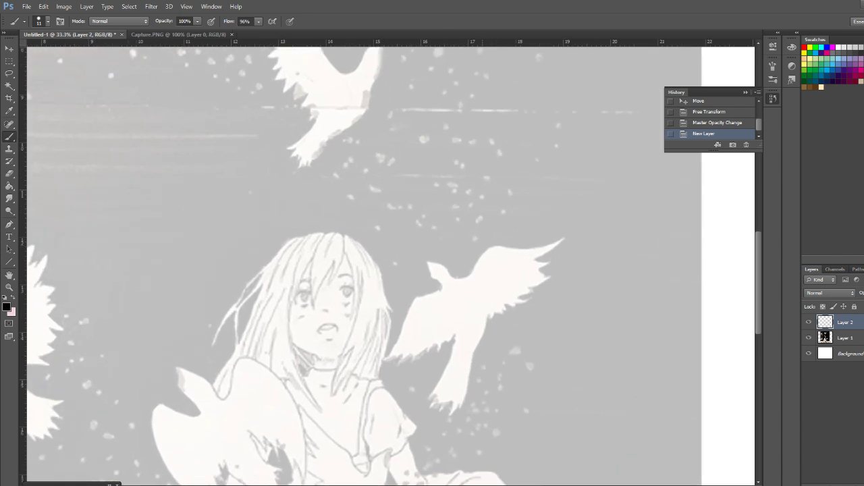
{"action": "left_click_drag", "start_coordinate": [487, 313], "coordinate": [478, 349]}
{"action": "key", "text": "ctrl+z"}
{"action": "left_click_drag", "start_coordinate": [488, 313], "coordinate": [477, 346]}
{"action": "key", "text": "ctrl+z"}
{"action": "left_click_drag", "start_coordinate": [487, 313], "coordinate": [473, 349]}
{"action": "key", "text": "ctrl+z"}
{"action": "left_click_drag", "start_coordinate": [487, 313], "coordinate": [473, 349]}
{"action": "key", "text": "ctrl+z"}
{"action": "key", "text": "ctrl+z"}
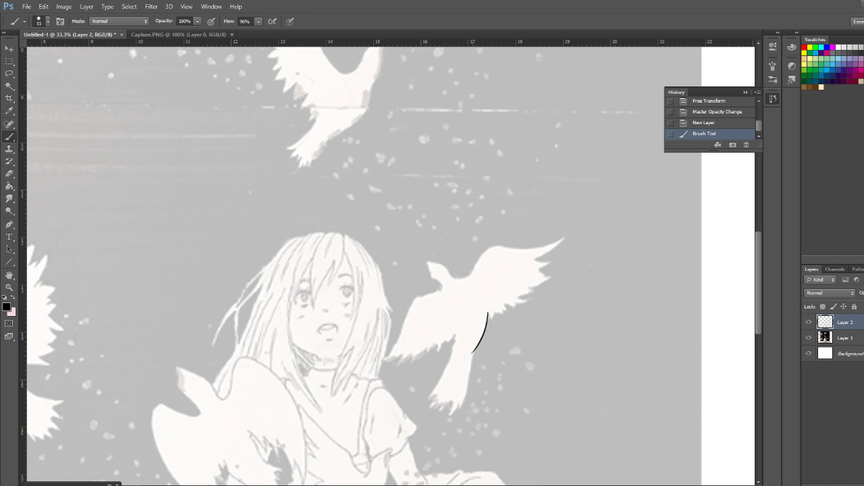
Try tracing both sides of that bird's tail down to the feather tips
{"action": "left_click_drag", "start_coordinate": [471, 352], "coordinate": [465, 394]}
{"action": "key", "text": "ctrl+z"}
{"action": "left_click_drag", "start_coordinate": [454, 337], "coordinate": [428, 400]}
{"action": "key", "text": "ctrl+z"}
{"action": "left_click_drag", "start_coordinate": [454, 333], "coordinate": [423, 399]}
{"action": "key", "text": "ctrl+z"}
{"action": "left_click_drag", "start_coordinate": [454, 334], "coordinate": [429, 399]}
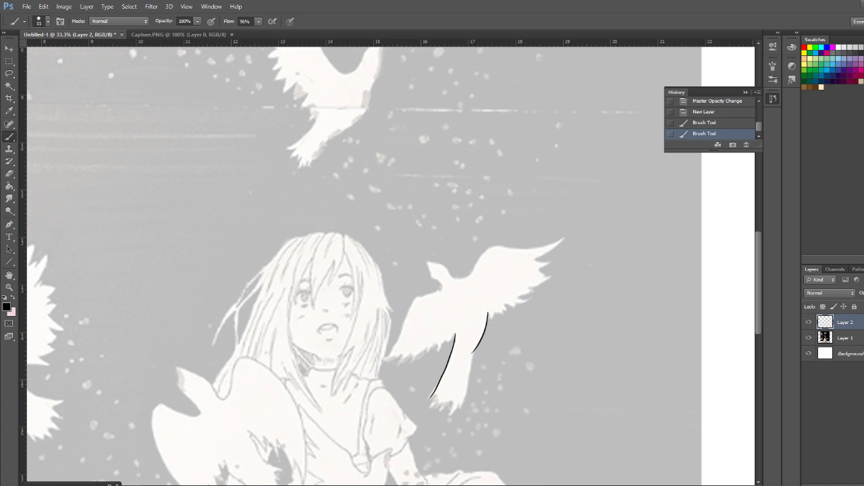
Erase the trial brush strokes from the bird's tail
{"action": "key", "text": "e"}
{"action": "left_click_drag", "start_coordinate": [454, 334], "coordinate": [429, 399]}
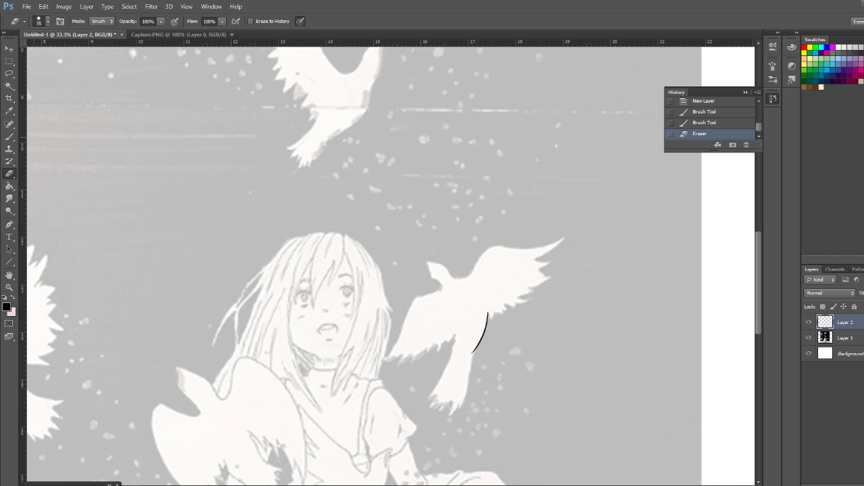
{"action": "key", "text": "b"}
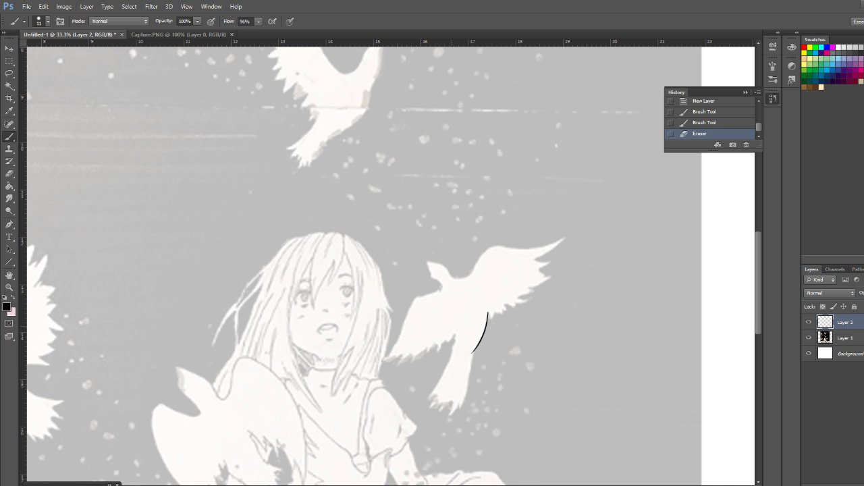
{"action": "left_click_drag", "start_coordinate": [488, 316], "coordinate": [473, 350]}
Try inking the hair strand that falls from the girl's parting past her eye
{"action": "left_click_drag", "start_coordinate": [346, 255], "coordinate": [352, 308]}
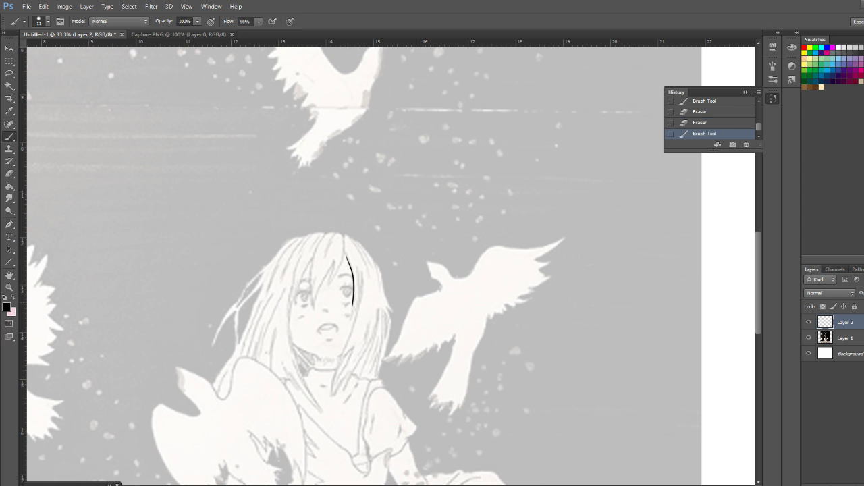
{"action": "key", "text": "ctrl+z"}
{"action": "left_click_drag", "start_coordinate": [344, 252], "coordinate": [355, 317]}
{"action": "key", "text": "ctrl+z"}
{"action": "left_click_drag", "start_coordinate": [344, 251], "coordinate": [356, 321]}
{"action": "key", "text": "ctrl+z"}
{"action": "left_click_drag", "start_coordinate": [344, 251], "coordinate": [356, 321]}
{"action": "key", "text": "ctrl+z"}
{"action": "left_click_drag", "start_coordinate": [344, 251], "coordinate": [355, 321]}
{"action": "key", "text": "ctrl+z"}
{"action": "left_click_drag", "start_coordinate": [344, 252], "coordinate": [355, 316]}
{"action": "key", "text": "ctrl+z"}
{"action": "left_click_drag", "start_coordinate": [343, 251], "coordinate": [354, 310]}
{"action": "key", "text": "ctrl+z"}
{"action": "left_click_drag", "start_coordinate": [344, 251], "coordinate": [351, 321]}
{"action": "key", "text": "ctrl+z"}
{"action": "left_click_drag", "start_coordinate": [345, 244], "coordinate": [354, 265]}
{"action": "key", "text": "ctrl+z"}
{"action": "left_click_drag", "start_coordinate": [343, 250], "coordinate": [351, 313]}
{"action": "key", "text": "ctrl+z"}
Try inking the hair strand that curves outward from the parting over the crown
{"action": "left_click", "coordinate": [343, 235]}
{"action": "left_click_drag", "start_coordinate": [343, 234], "coordinate": [367, 266]}
{"action": "key", "text": "ctrl+z"}
{"action": "left_click_drag", "start_coordinate": [344, 233], "coordinate": [371, 272]}
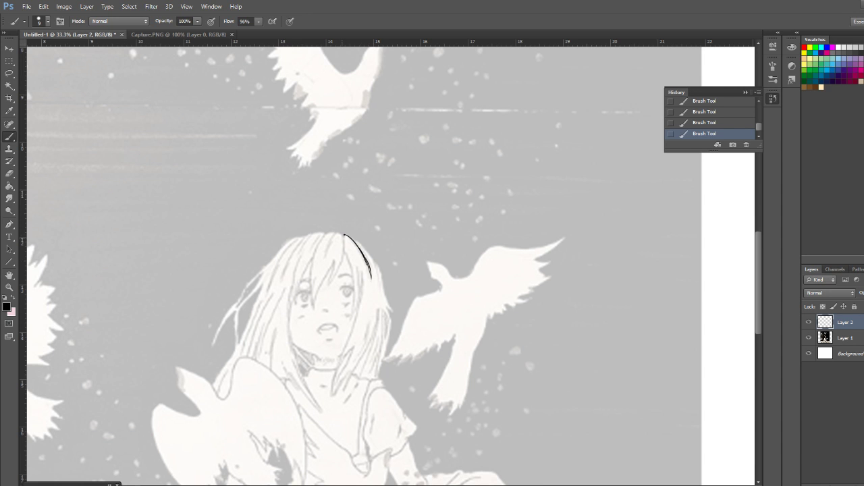
Try building the strand beside the eye from shorter overlapping strokes, and undo them
{"action": "left_click_drag", "start_coordinate": [343, 234], "coordinate": [358, 304]}
{"action": "key", "text": "ctrl+z"}
{"action": "left_click_drag", "start_coordinate": [344, 236], "coordinate": [355, 309]}
{"action": "left_click_drag", "start_coordinate": [355, 258], "coordinate": [353, 310]}
{"action": "key", "text": "ctrl+z"}
{"action": "key", "text": "ctrl+z"}
{"action": "left_click_drag", "start_coordinate": [358, 272], "coordinate": [355, 311]}
{"action": "left_click_drag", "start_coordinate": [357, 274], "coordinate": [353, 316]}
Try the eye-side and crown strands once more, and undo all the trial hair strokes
{"action": "key", "text": "ctrl+z"}
{"action": "left_click_drag", "start_coordinate": [356, 271], "coordinate": [357, 303]}
{"action": "key", "text": "ctrl+alt+z"}
{"action": "key", "text": "ctrl+alt+z"}
{"action": "key", "text": "ctrl+alt+z"}
{"action": "key", "text": "ctrl+alt+z"}
{"action": "key", "text": "ctrl+alt+z"}
{"action": "key", "text": "ctrl+alt+z"}
{"action": "key", "text": "ctrl+alt+z"}
{"action": "key", "text": "ctrl+alt+z"}
{"action": "left_click_drag", "start_coordinate": [345, 255], "coordinate": [351, 314]}
{"action": "left_click_drag", "start_coordinate": [351, 303], "coordinate": [347, 268]}
{"action": "left_click_drag", "start_coordinate": [344, 234], "coordinate": [367, 264]}
Try drawing the strand from the parting to the cheek as one smooth long stroke
{"action": "key", "text": "ctrl+z"}
{"action": "key", "text": "ctrl+z"}
{"action": "key", "text": "ctrl+z"}
{"action": "key", "text": "ctrl+z"}
{"action": "key", "text": "ctrl+z"}
{"action": "key", "text": "ctrl+z"}
{"action": "key", "text": "ctrl+z"}
{"action": "key", "text": "ctrl+alt+z"}
{"action": "left_click_drag", "start_coordinate": [344, 249], "coordinate": [351, 324]}
{"action": "key", "text": "ctrl+z"}
{"action": "left_click_drag", "start_coordinate": [344, 249], "coordinate": [351, 307]}
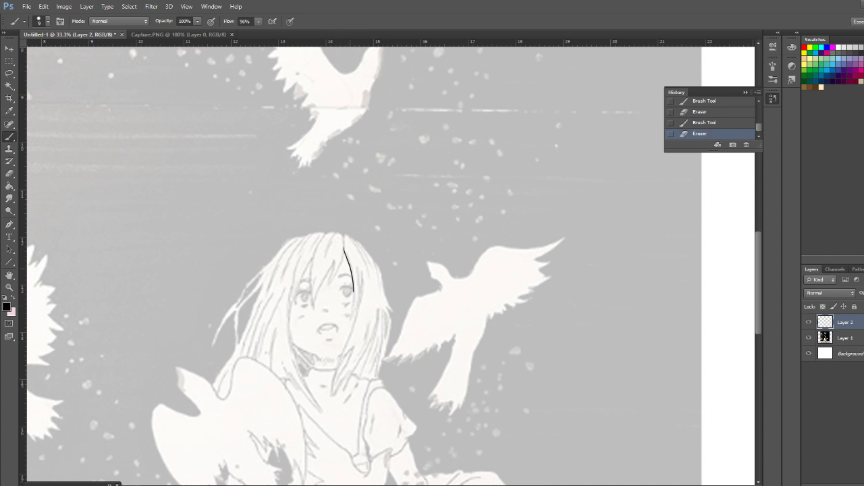
{"action": "key", "text": "ctrl+z"}
{"action": "left_click_drag", "start_coordinate": [343, 247], "coordinate": [353, 312]}
{"action": "key", "text": "ctrl+z"}
{"action": "left_click_drag", "start_coordinate": [344, 247], "coordinate": [353, 317]}
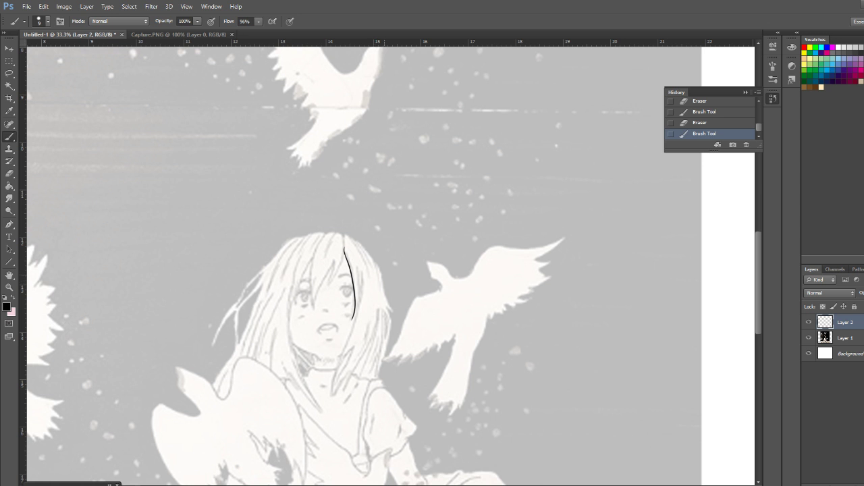
{"action": "key", "text": "ctrl+z"}
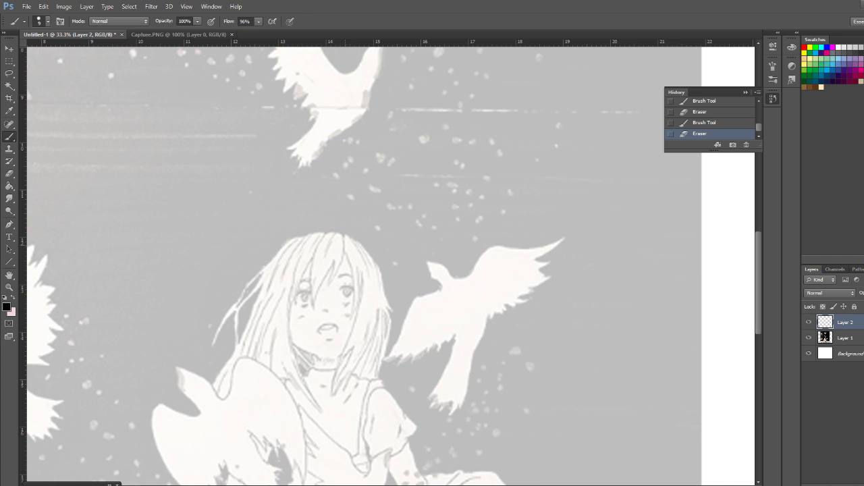
{"action": "left_click_drag", "start_coordinate": [344, 240], "coordinate": [351, 327]}
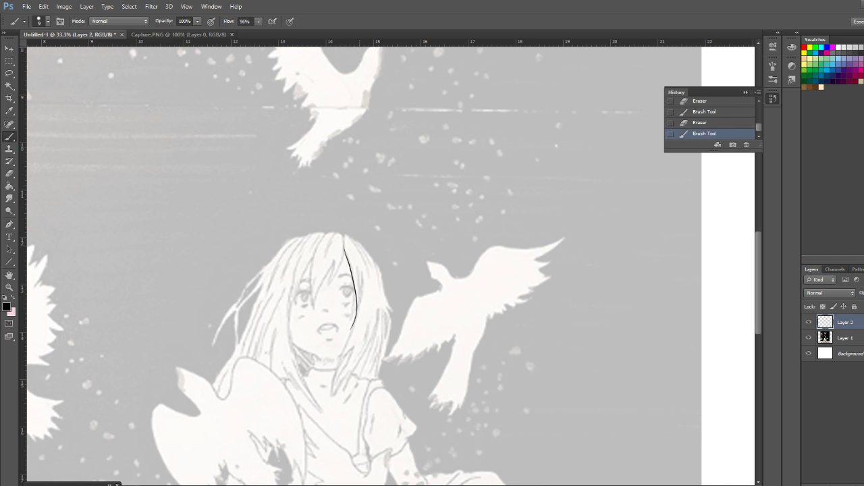
{"action": "key", "text": "ctrl+z"}
{"action": "key", "text": "ctrl+z"}
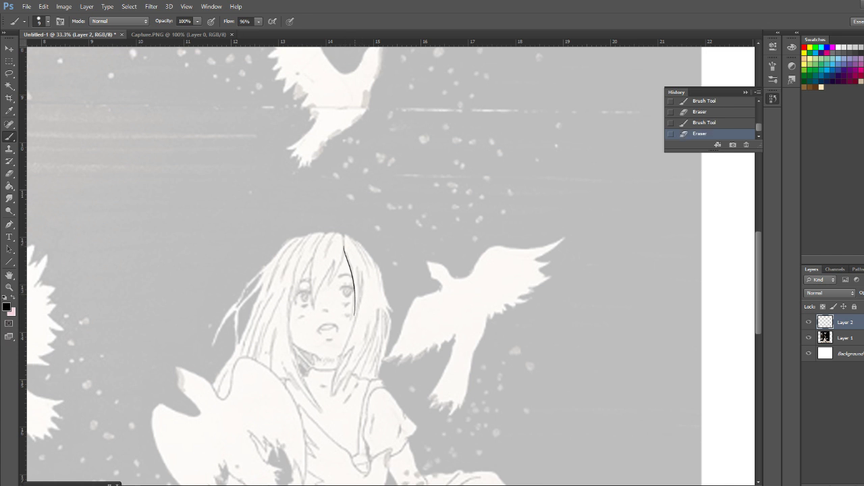
{"action": "key", "text": "ctrl+z"}
{"action": "left_click_drag", "start_coordinate": [344, 246], "coordinate": [348, 324]}
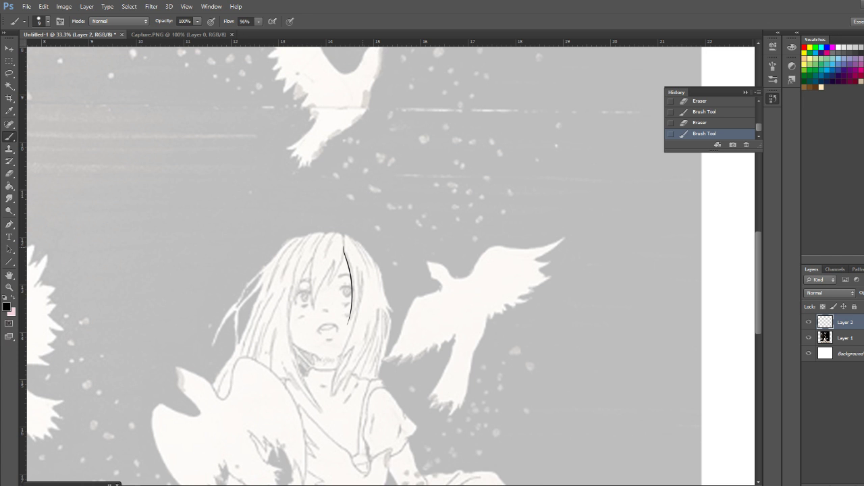
{"action": "key", "text": "ctrl+z"}
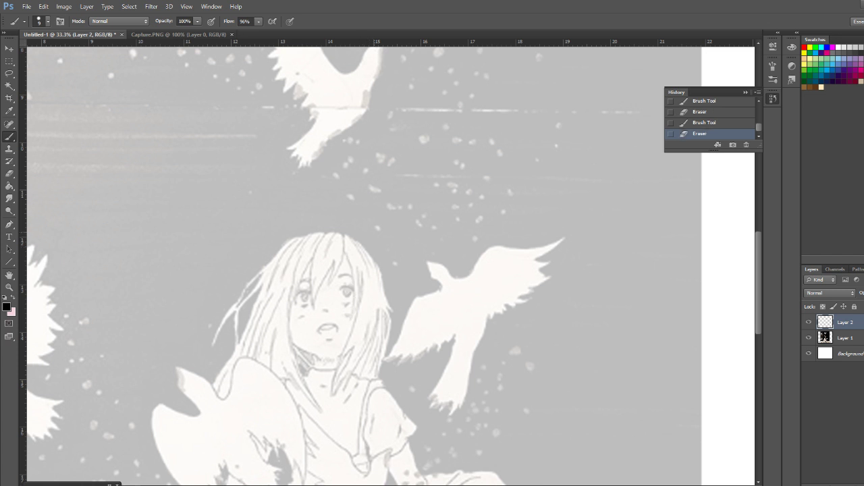
{"action": "key", "text": "ctrl+z"}
{"action": "key", "text": "ctrl+z"}
{"action": "left_click_drag", "start_coordinate": [342, 247], "coordinate": [352, 313]}
{"action": "key", "text": "ctrl+z"}
{"action": "left_click_drag", "start_coordinate": [344, 242], "coordinate": [354, 307]}
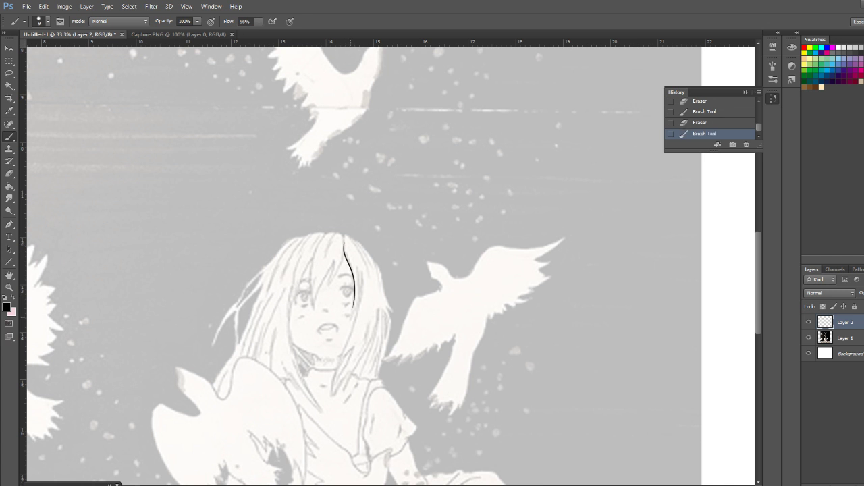
Ink the hair strand running past the girl's eye to her cheek, and accept the Epson update dialog with automatic checking enabled
{"action": "key", "text": "ctrl+z"}
{"action": "left_click_drag", "start_coordinate": [345, 256], "coordinate": [349, 323]}
{"action": "left_click_drag", "start_coordinate": [355, 280], "coordinate": [354, 315]}
{"action": "key", "text": "ctrl+z"}
{"action": "left_click_drag", "start_coordinate": [347, 256], "coordinate": [353, 276]}
{"action": "key", "text": "ctrl+z"}
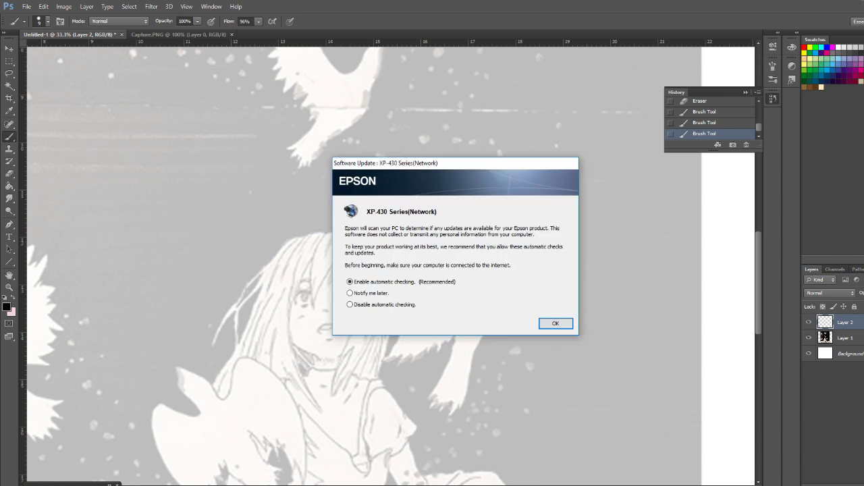
{"action": "key", "text": "Return"}
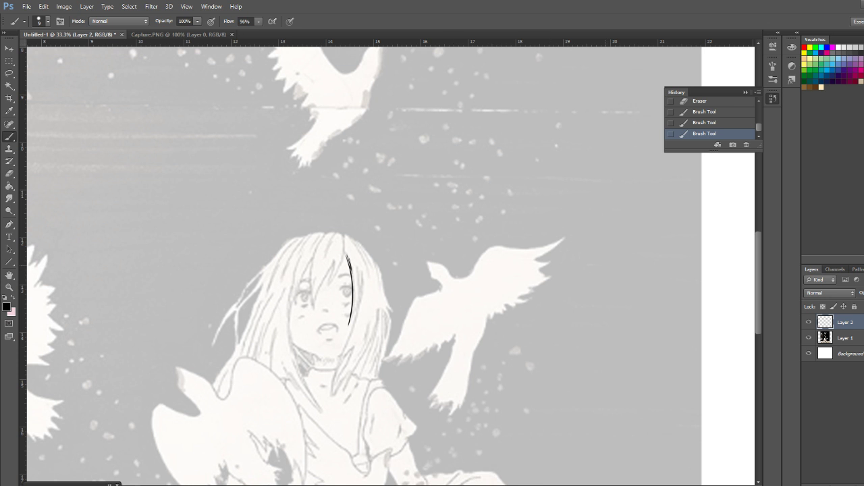
Ink a second strand just outside the one beside the girl's eye
{"action": "left_click_drag", "start_coordinate": [355, 262], "coordinate": [357, 301]}
{"action": "key", "text": "ctrl+z"}
{"action": "key", "text": "ctrl+z"}
{"action": "key", "text": "ctrl+z"}
{"action": "key", "text": "ctrl+z"}
{"action": "left_click_drag", "start_coordinate": [360, 284], "coordinate": [359, 309]}
Ink the curved strands sweeping from the top of the parting over the crown, redoing strokes until they follow the sketch
{"action": "left_click_drag", "start_coordinate": [348, 237], "coordinate": [369, 274]}
{"action": "key", "text": "ctrl+z"}
{"action": "left_click_drag", "start_coordinate": [346, 234], "coordinate": [367, 267]}
{"action": "key", "text": "ctrl+z"}
{"action": "left_click_drag", "start_coordinate": [344, 233], "coordinate": [370, 275]}
{"action": "key", "text": "ctrl+z"}
{"action": "mouse_move", "coordinate": [346, 233]}
{"action": "left_mouse_down"}
{"action": "mouse_move", "coordinate": [363, 305]}
{"action": "mouse_move", "coordinate": [369, 284]}
{"action": "left_mouse_up"}
{"action": "key", "text": "ctrl+z"}
{"action": "left_click_drag", "start_coordinate": [364, 253], "coordinate": [370, 276]}
{"action": "key", "text": "ctrl+z"}
{"action": "left_click_drag", "start_coordinate": [355, 239], "coordinate": [374, 278]}
{"action": "key", "text": "ctrl+z"}
{"action": "left_click_drag", "start_coordinate": [352, 238], "coordinate": [373, 271]}
{"action": "key", "text": "ctrl+z"}
{"action": "left_click_drag", "start_coordinate": [355, 240], "coordinate": [374, 271]}
{"action": "key", "text": "ctrl+z"}
{"action": "left_click_drag", "start_coordinate": [351, 236], "coordinate": [372, 275]}
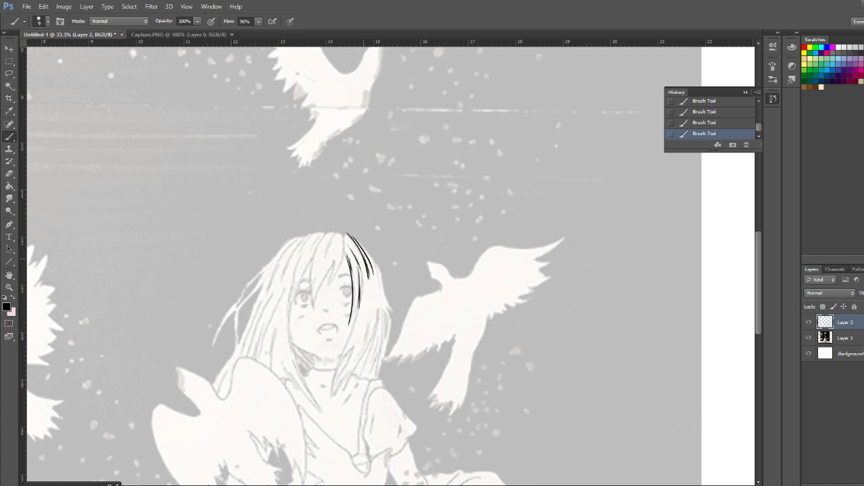
Ink the long strand curving from beside the cheek down to the girl's neck
{"action": "left_click_drag", "start_coordinate": [349, 324], "coordinate": [344, 349]}
{"action": "key", "text": "ctrl+z"}
{"action": "left_click_drag", "start_coordinate": [360, 297], "coordinate": [341, 354]}
{"action": "key", "text": "ctrl+z"}
{"action": "left_click_drag", "start_coordinate": [359, 302], "coordinate": [338, 358]}
{"action": "key", "text": "ctrl+z"}
{"action": "left_click_drag", "start_coordinate": [361, 296], "coordinate": [336, 371]}
{"action": "key", "text": "ctrl+z"}
{"action": "left_click_drag", "start_coordinate": [361, 299], "coordinate": [339, 358]}
Ink the outer contour of the hair from the crown to the pointed tip nearest the bird
{"action": "left_click_drag", "start_coordinate": [355, 238], "coordinate": [379, 271]}
{"action": "left_click_drag", "start_coordinate": [379, 269], "coordinate": [390, 311]}
{"action": "key", "text": "ctrl+z"}
{"action": "key", "text": "ctrl+z"}
{"action": "key", "text": "ctrl+z"}
{"action": "key", "text": "ctrl+z"}
{"action": "key", "text": "ctrl+z"}
{"action": "left_click_drag", "start_coordinate": [379, 269], "coordinate": [395, 314]}
{"action": "key", "text": "ctrl+z"}
{"action": "key", "text": "ctrl+z"}
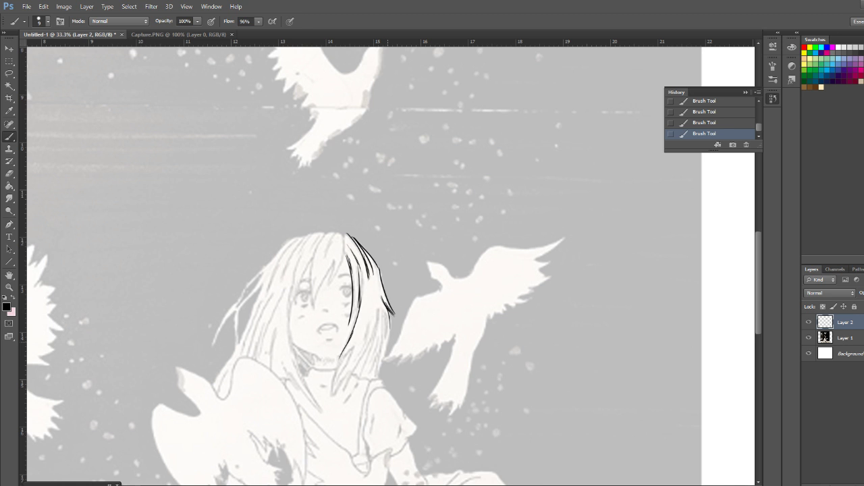
Extend the outer hair contour to the shoulder and ink long inner strands running toward the collar
{"action": "left_click_drag", "start_coordinate": [390, 330], "coordinate": [379, 385]}
{"action": "left_click_drag", "start_coordinate": [379, 301], "coordinate": [378, 329]}
{"action": "left_click_drag", "start_coordinate": [370, 324], "coordinate": [338, 389]}
{"action": "left_click_drag", "start_coordinate": [383, 310], "coordinate": [383, 345]}
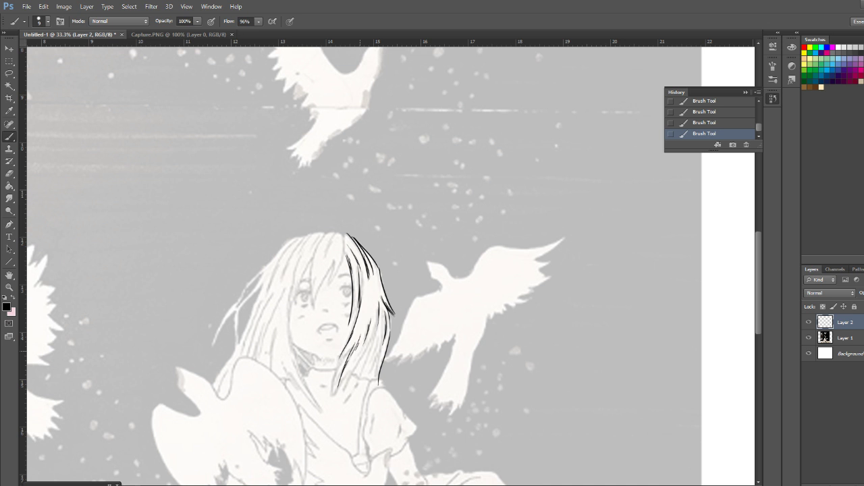
Add finer strands through the middle and lower lengths of the hair above the shoulder
{"action": "left_click_drag", "start_coordinate": [376, 302], "coordinate": [372, 324]}
{"action": "left_click_drag", "start_coordinate": [374, 337], "coordinate": [347, 392]}
{"action": "key", "text": "ctrl+z"}
{"action": "left_click_drag", "start_coordinate": [356, 363], "coordinate": [345, 397]}
{"action": "left_click_drag", "start_coordinate": [381, 330], "coordinate": [368, 369]}
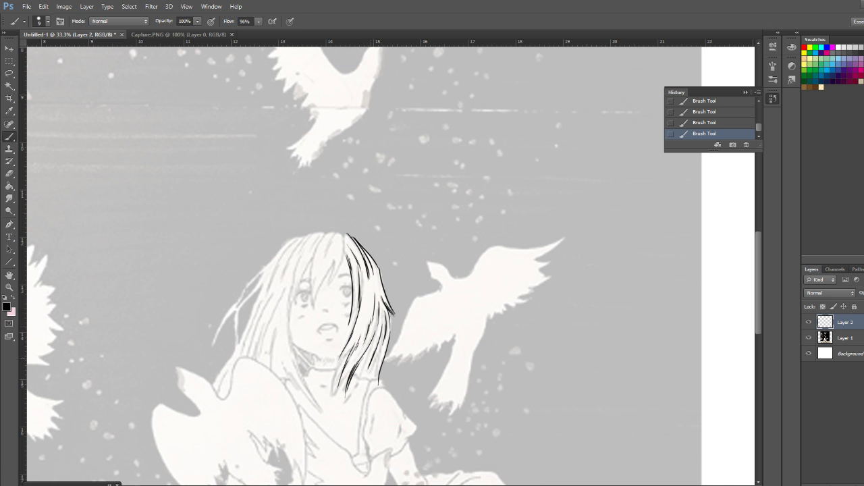
Ink the tapered lower hair tips that overlap the girl's neck and collar
{"action": "left_click_drag", "start_coordinate": [379, 336], "coordinate": [364, 376]}
{"action": "mouse_move", "coordinate": [350, 367]}
{"action": "left_mouse_down"}
{"action": "mouse_move", "coordinate": [334, 401]}
{"action": "mouse_move", "coordinate": [337, 392]}
{"action": "left_mouse_up"}
{"action": "left_click_drag", "start_coordinate": [350, 344], "coordinate": [331, 398]}
{"action": "left_click_drag", "start_coordinate": [341, 362], "coordinate": [333, 408]}
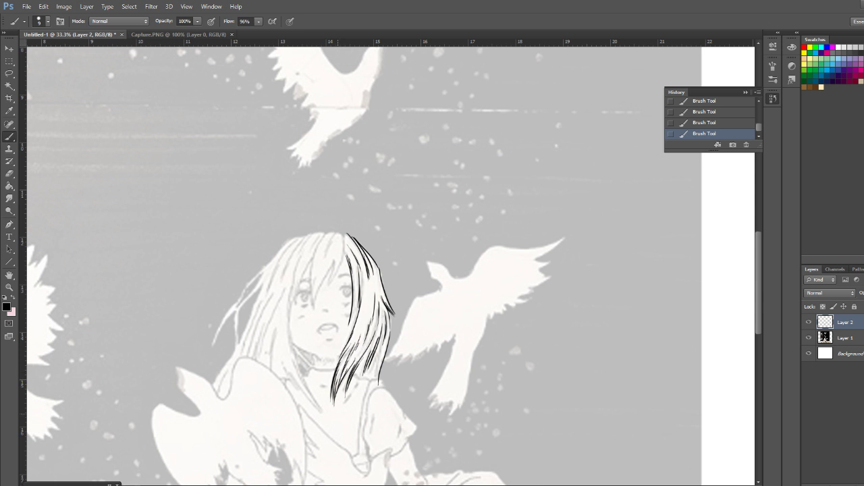
Add short detail strands near the parting and ink the fringe strand crossing the forehead between the eyes
{"action": "left_click_drag", "start_coordinate": [370, 288], "coordinate": [365, 312]}
{"action": "left_click_drag", "start_coordinate": [348, 240], "coordinate": [358, 260]}
{"action": "mouse_move", "coordinate": [345, 237]}
{"action": "left_mouse_down"}
{"action": "mouse_move", "coordinate": [328, 283]}
{"action": "mouse_move", "coordinate": [334, 254]}
{"action": "left_mouse_up"}
{"action": "left_click_drag", "start_coordinate": [333, 261], "coordinate": [314, 306]}
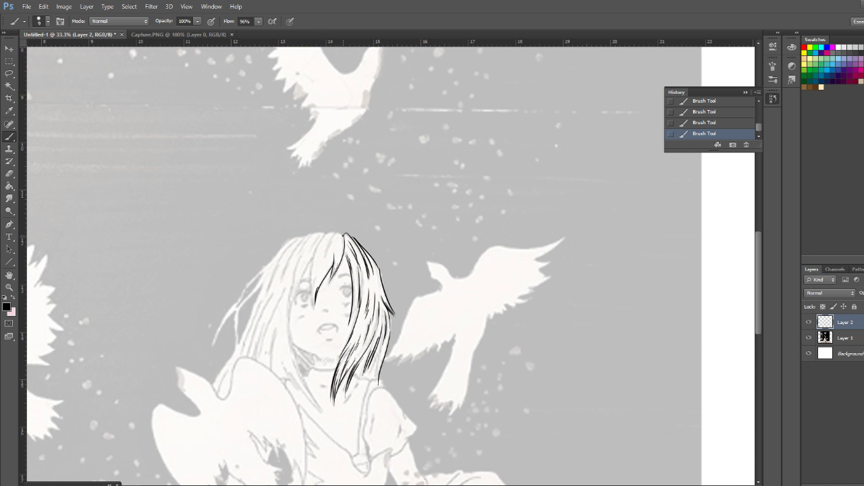
{"action": "left_click_drag", "start_coordinate": [337, 232], "coordinate": [329, 234]}
{"action": "key", "text": "ctrl+z"}
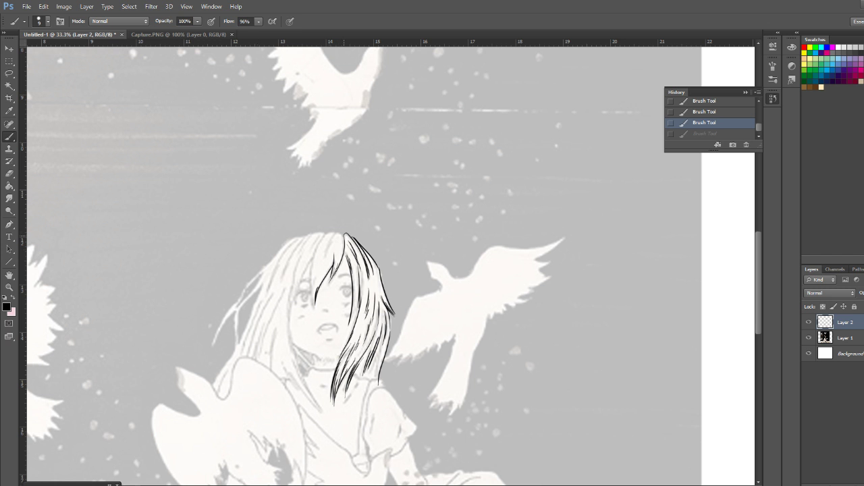
Ink the crown curve and the fringe lock sweeping down past the eye to the cheek, with short strands beside the face
{"action": "key", "text": "ctrl+z"}
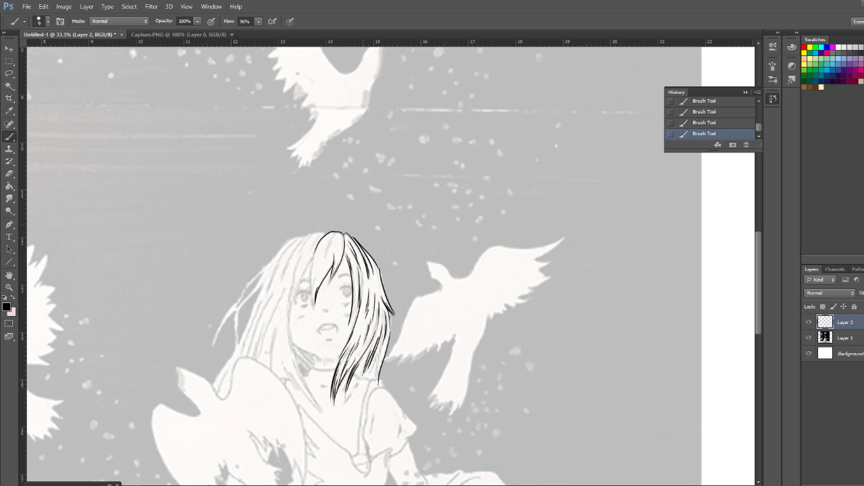
{"action": "key", "text": "ctrl+z"}
{"action": "mouse_move", "coordinate": [342, 232]}
{"action": "left_mouse_down"}
{"action": "mouse_move", "coordinate": [315, 256]}
{"action": "mouse_move", "coordinate": [312, 309]}
{"action": "left_mouse_up"}
{"action": "left_click_drag", "start_coordinate": [310, 263], "coordinate": [290, 326]}
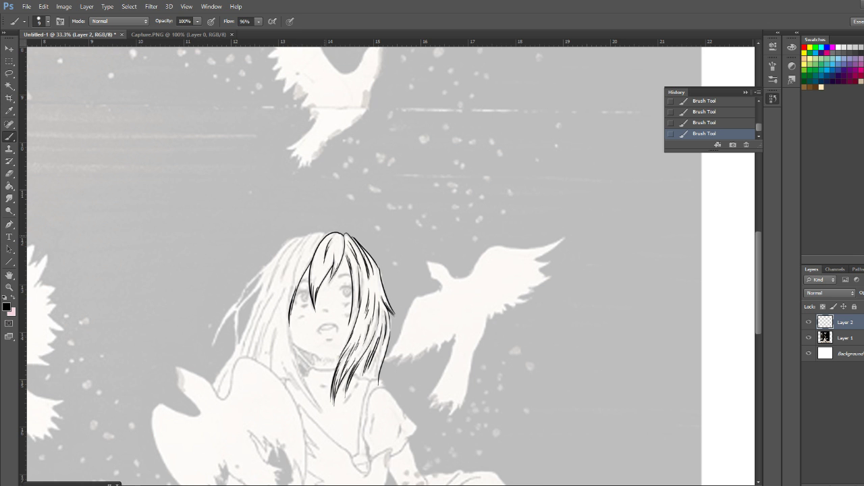
{"action": "mouse_move", "coordinate": [324, 234]}
{"action": "left_mouse_down"}
{"action": "mouse_move", "coordinate": [301, 251]}
{"action": "mouse_move", "coordinate": [310, 241]}
{"action": "left_mouse_up"}
{"action": "left_click_drag", "start_coordinate": [304, 251], "coordinate": [294, 285]}
{"action": "left_click_drag", "start_coordinate": [293, 279], "coordinate": [289, 324]}
Ink the lock running from the cheek to a tapered tip on the collar, with strands along the neck and shoulder
{"action": "left_click_drag", "start_coordinate": [291, 326], "coordinate": [319, 402]}
{"action": "left_click_drag", "start_coordinate": [295, 355], "coordinate": [301, 373]}
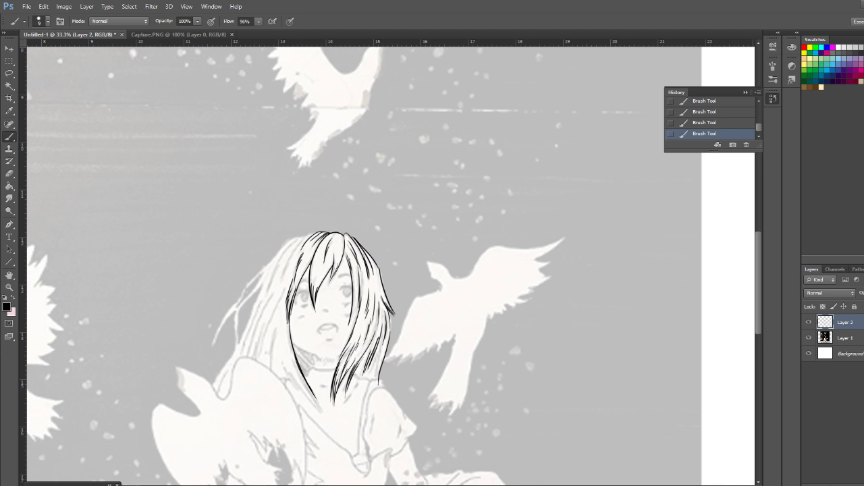
{"action": "key", "text": "ctrl+z"}
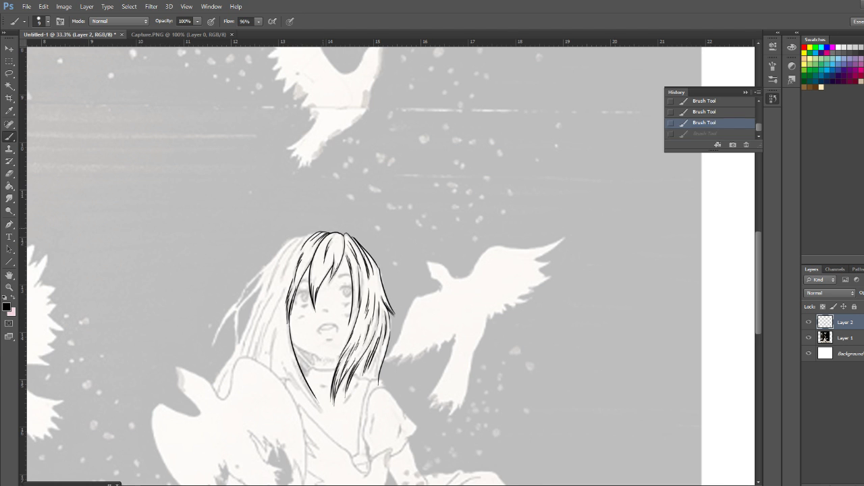
{"action": "key", "text": "ctrl+z"}
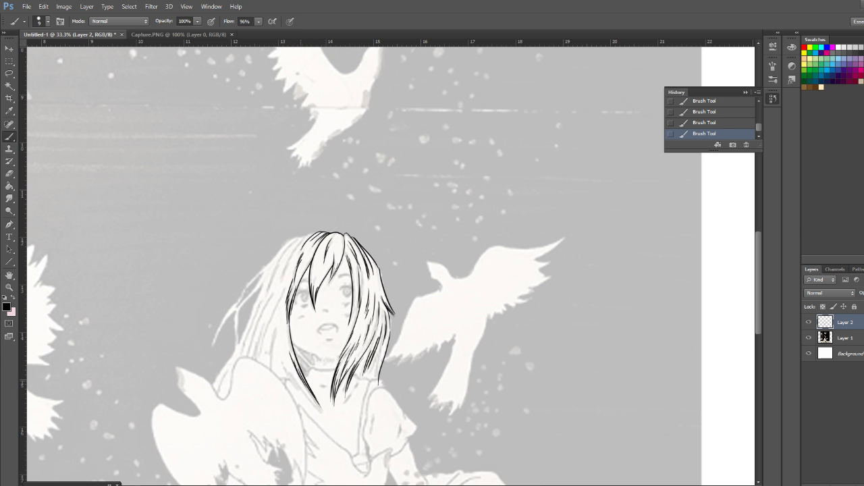
{"action": "mouse_move", "coordinate": [277, 347]}
{"action": "left_mouse_down"}
{"action": "mouse_move", "coordinate": [289, 379]}
{"action": "mouse_move", "coordinate": [324, 411]}
{"action": "left_mouse_up"}
{"action": "left_click_drag", "start_coordinate": [276, 325], "coordinate": [272, 375]}
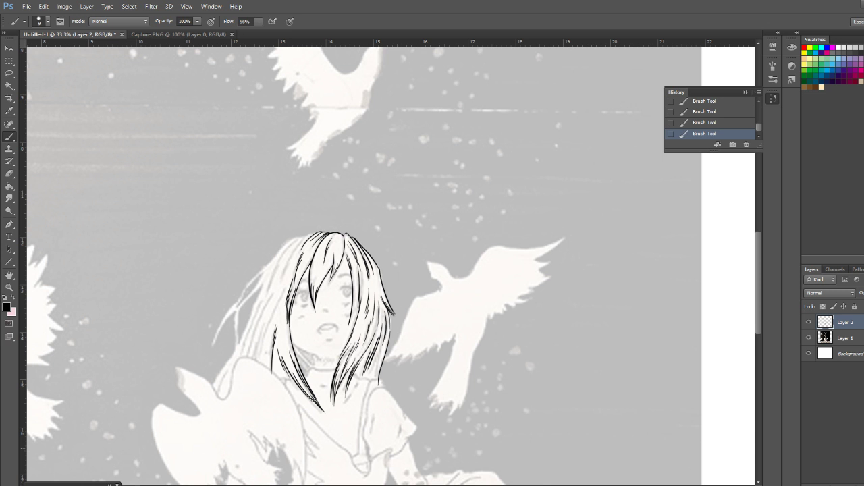
Add long inner strands from the crown past the cheek to the shoulder, above the large bird in front of the girl
{"action": "left_click_drag", "start_coordinate": [289, 281], "coordinate": [260, 345]}
{"action": "left_click_drag", "start_coordinate": [274, 313], "coordinate": [257, 360]}
{"action": "left_click_drag", "start_coordinate": [310, 234], "coordinate": [283, 277]}
{"action": "left_click_drag", "start_coordinate": [300, 238], "coordinate": [272, 281]}
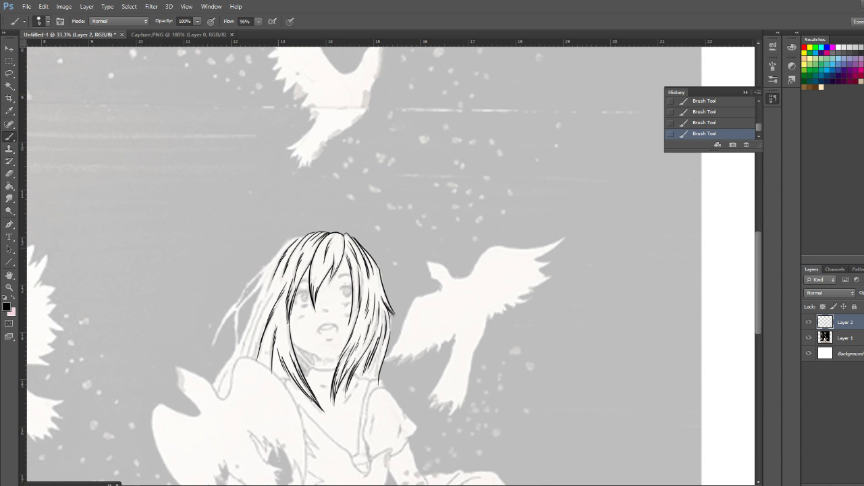
{"action": "left_click_drag", "start_coordinate": [273, 295], "coordinate": [246, 359]}
Try outlining the outer hair edge above the large bird with separate strokes and a loose strand, erasing them
{"action": "left_click_drag", "start_coordinate": [265, 283], "coordinate": [239, 346]}
{"action": "left_click_drag", "start_coordinate": [301, 235], "coordinate": [272, 260]}
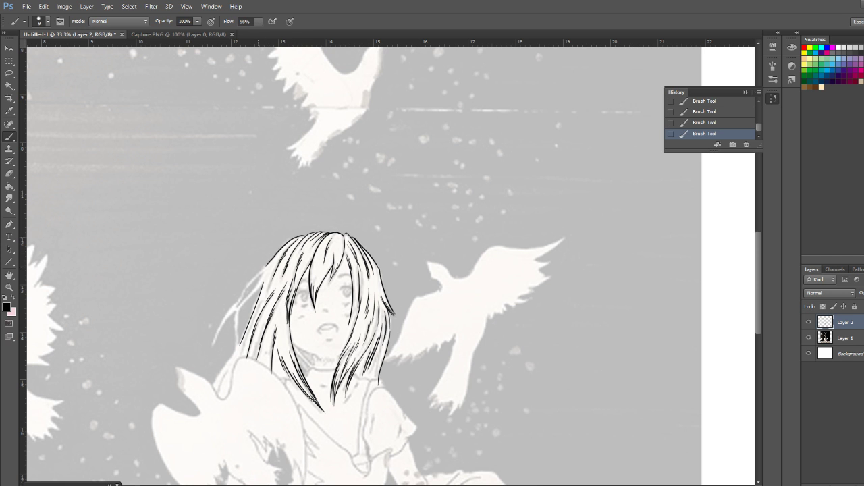
{"action": "key", "text": "ctrl+z"}
{"action": "left_click_drag", "start_coordinate": [263, 271], "coordinate": [235, 308]}
{"action": "left_click_drag", "start_coordinate": [263, 272], "coordinate": [253, 288]}
{"action": "mouse_move", "coordinate": [263, 272]}
{"action": "left_mouse_down"}
{"action": "mouse_move", "coordinate": [236, 308]}
{"action": "mouse_move", "coordinate": [240, 345]}
{"action": "left_mouse_up"}
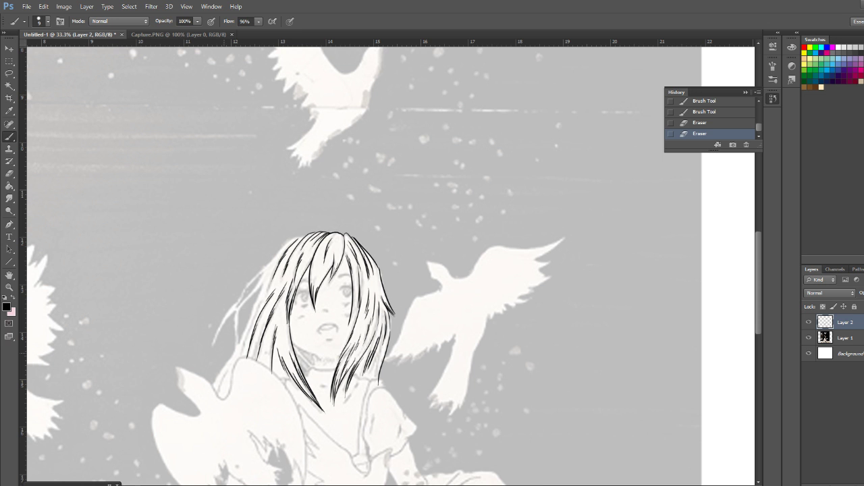
Try the outer hair contour as one long sweep down to the large bird's wing and erase it
{"action": "mouse_move", "coordinate": [315, 484]}
{"action": "mouse_move", "coordinate": [314, 464]}
{"action": "left_click_drag", "start_coordinate": [304, 236], "coordinate": [292, 241]}
{"action": "left_click_drag", "start_coordinate": [275, 260], "coordinate": [212, 387]}
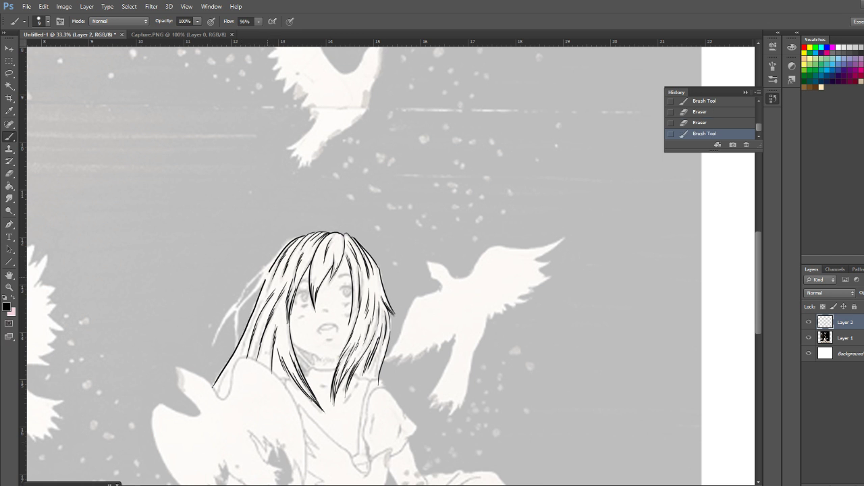
{"action": "left_click_drag", "start_coordinate": [273, 266], "coordinate": [268, 271]}
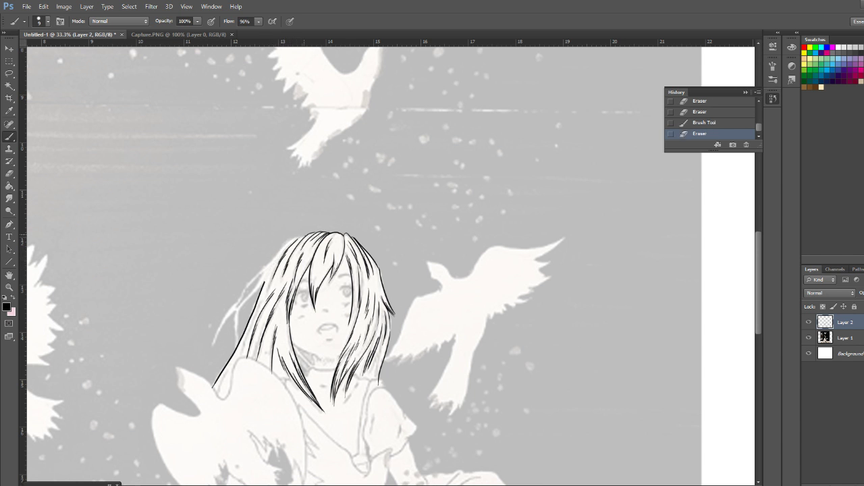
{"action": "left_click_drag", "start_coordinate": [269, 273], "coordinate": [265, 281]}
{"action": "left_click_drag", "start_coordinate": [297, 238], "coordinate": [297, 241]}
{"action": "left_click_drag", "start_coordinate": [265, 281], "coordinate": [214, 388]}
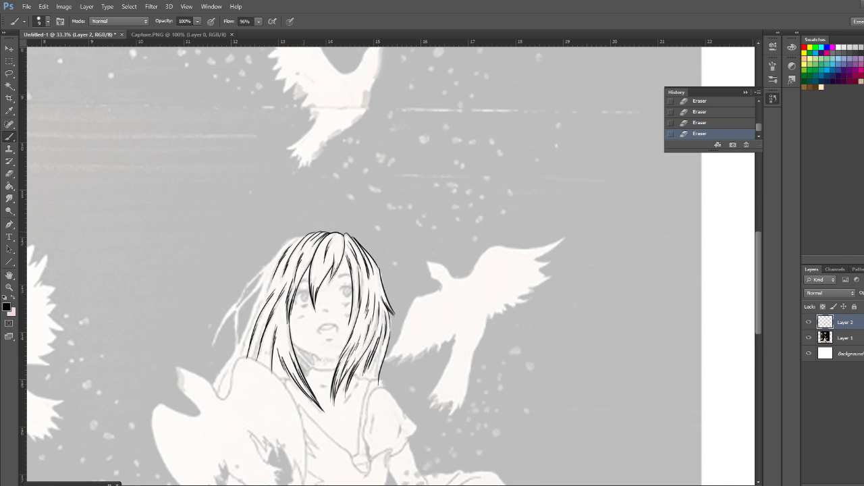
Redo the outer hair contour from the crown to the large bird, erasing one attempt and drawing another
{"action": "left_click_drag", "start_coordinate": [293, 237], "coordinate": [211, 386]}
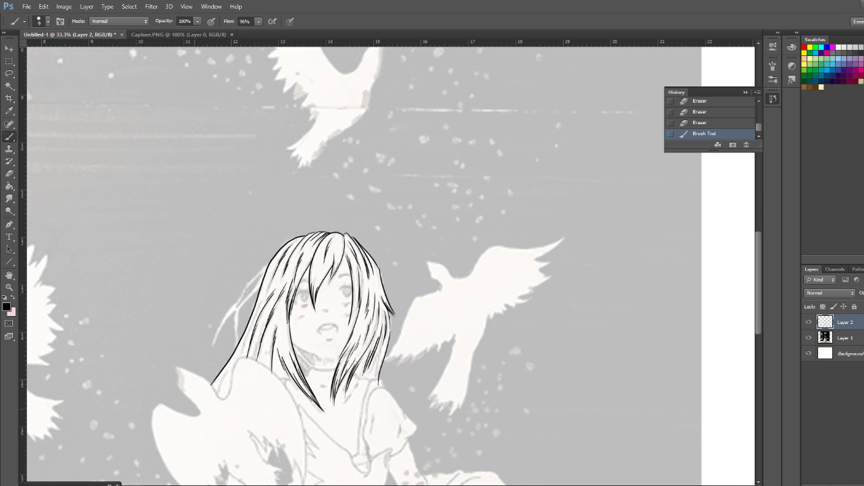
{"action": "mouse_move", "coordinate": [211, 383]}
{"action": "left_mouse_down"}
{"action": "mouse_move", "coordinate": [265, 275]}
{"action": "mouse_move", "coordinate": [297, 236]}
{"action": "left_mouse_up"}
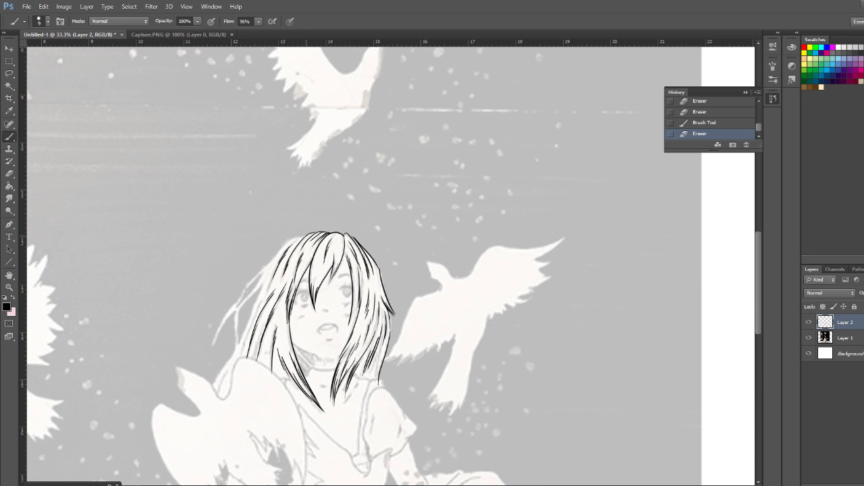
{"action": "mouse_move", "coordinate": [297, 236]}
{"action": "left_mouse_down"}
{"action": "mouse_move", "coordinate": [264, 276]}
{"action": "mouse_move", "coordinate": [208, 391]}
{"action": "mouse_move", "coordinate": [293, 237]}
{"action": "left_mouse_up"}
{"action": "mouse_move", "coordinate": [295, 237]}
{"action": "left_mouse_down"}
{"action": "mouse_move", "coordinate": [213, 389]}
{"action": "mouse_move", "coordinate": [276, 261]}
{"action": "mouse_move", "coordinate": [304, 237]}
{"action": "left_mouse_up"}
{"action": "mouse_move", "coordinate": [301, 235]}
{"action": "left_mouse_down"}
{"action": "mouse_move", "coordinate": [272, 263]}
{"action": "mouse_move", "coordinate": [214, 385]}
{"action": "left_mouse_up"}
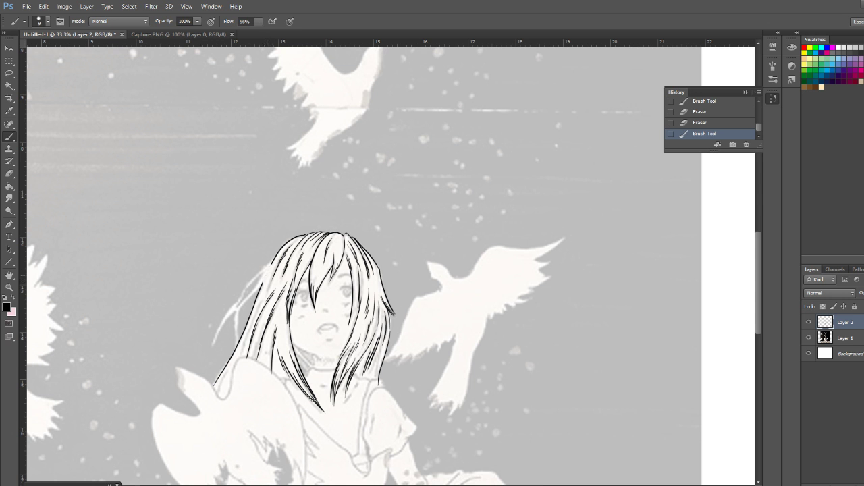
Try inking the curved loose strand beside the outer hair and erase it together with the upper contour
{"action": "left_click_drag", "start_coordinate": [274, 259], "coordinate": [271, 264]}
{"action": "mouse_move", "coordinate": [273, 258]}
{"action": "left_mouse_down"}
{"action": "mouse_move", "coordinate": [245, 291]}
{"action": "mouse_move", "coordinate": [237, 345]}
{"action": "left_mouse_up"}
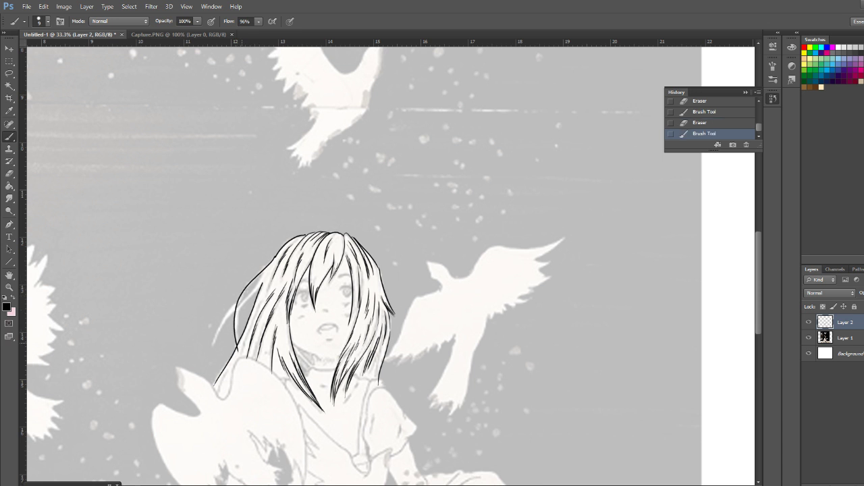
{"action": "left_click", "coordinate": [276, 255]}
{"action": "left_click_drag", "start_coordinate": [277, 253], "coordinate": [273, 259]}
{"action": "left_click_drag", "start_coordinate": [238, 348], "coordinate": [239, 348]}
{"action": "left_click_drag", "start_coordinate": [278, 254], "coordinate": [276, 256]}
{"action": "left_click_drag", "start_coordinate": [302, 234], "coordinate": [305, 236]}
{"action": "left_click_drag", "start_coordinate": [258, 276], "coordinate": [239, 305]}
{"action": "left_click", "coordinate": [257, 278]}
{"action": "mouse_move", "coordinate": [268, 265]}
{"action": "left_mouse_down"}
{"action": "mouse_move", "coordinate": [236, 306]}
{"action": "mouse_move", "coordinate": [235, 339]}
{"action": "left_mouse_up"}
{"action": "left_click", "coordinate": [235, 343]}
{"action": "left_click", "coordinate": [236, 346]}
{"action": "left_click_drag", "start_coordinate": [277, 254], "coordinate": [295, 238]}
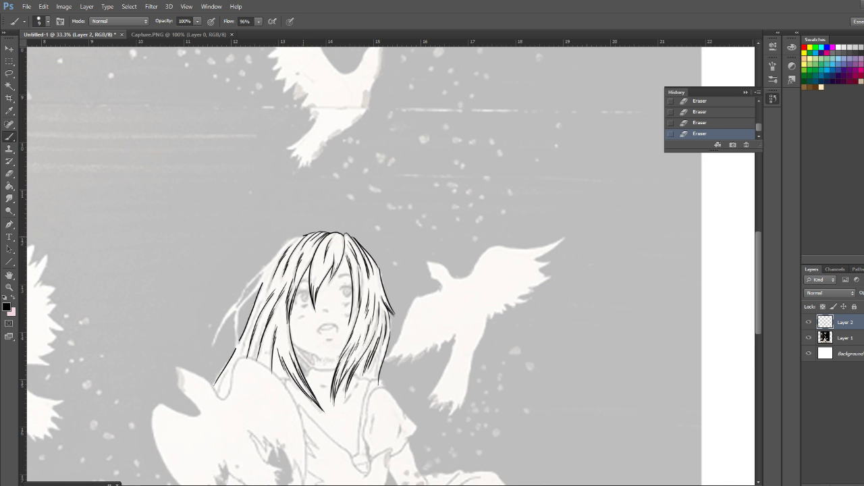
Try a long loose lock sweeping outward from the crown, undo it, and erase the remaining outer hair contour
{"action": "mouse_move", "coordinate": [292, 238]}
{"action": "left_mouse_down"}
{"action": "mouse_move", "coordinate": [244, 289]}
{"action": "mouse_move", "coordinate": [214, 348]}
{"action": "left_mouse_up"}
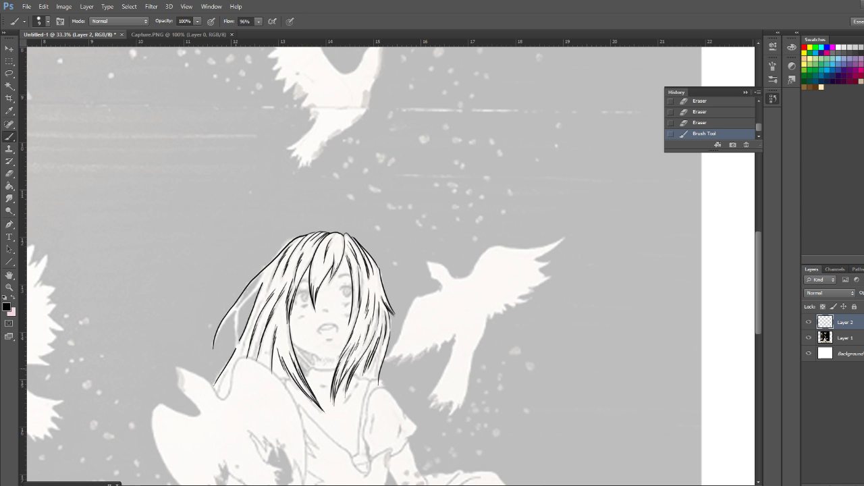
{"action": "key", "text": "ctrl+z"}
{"action": "left_click_drag", "start_coordinate": [258, 274], "coordinate": [284, 247]}
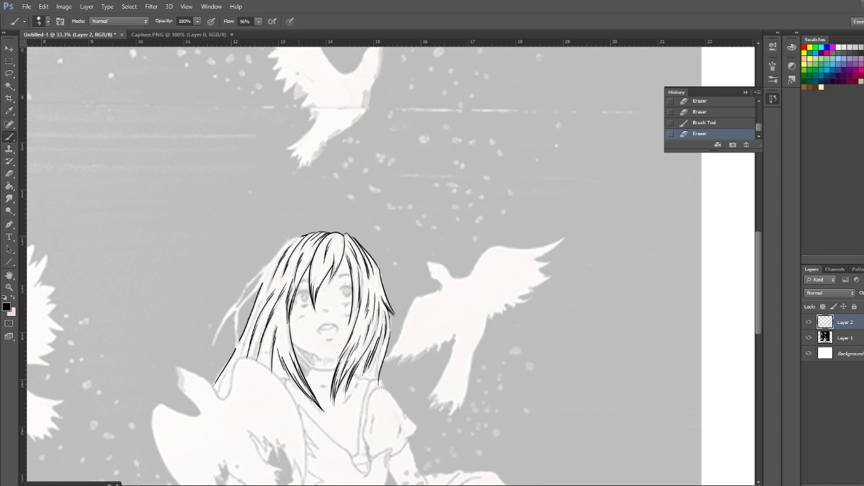
{"action": "left_click", "coordinate": [307, 233]}
{"action": "left_click_drag", "start_coordinate": [262, 284], "coordinate": [215, 386]}
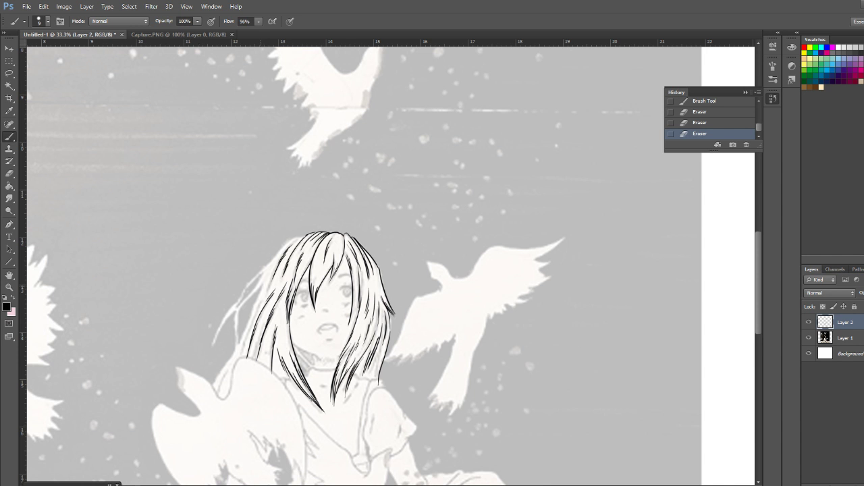
Ink the outer hair contour from the crown down to the large bird and add a short strand near the neck
{"action": "mouse_move", "coordinate": [300, 237]}
{"action": "left_mouse_down"}
{"action": "mouse_move", "coordinate": [273, 259]}
{"action": "mouse_move", "coordinate": [214, 381]}
{"action": "left_mouse_up"}
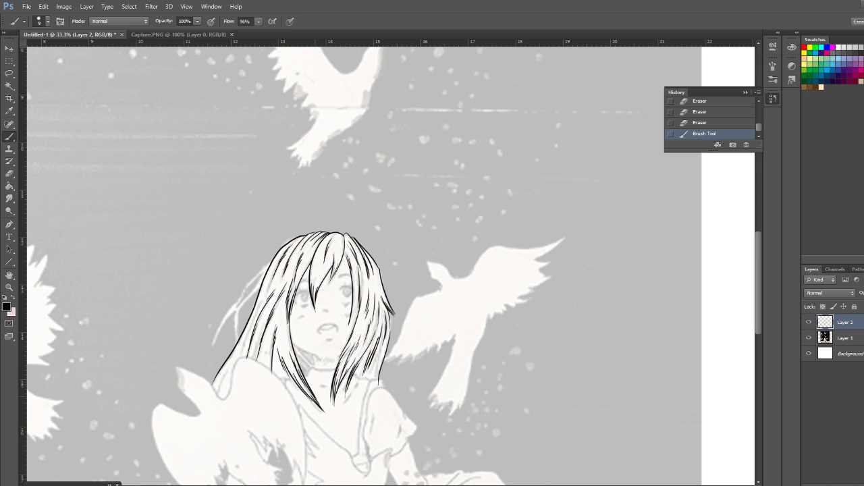
{"action": "left_click_drag", "start_coordinate": [282, 346], "coordinate": [289, 364]}
{"action": "left_click", "coordinate": [239, 343]}
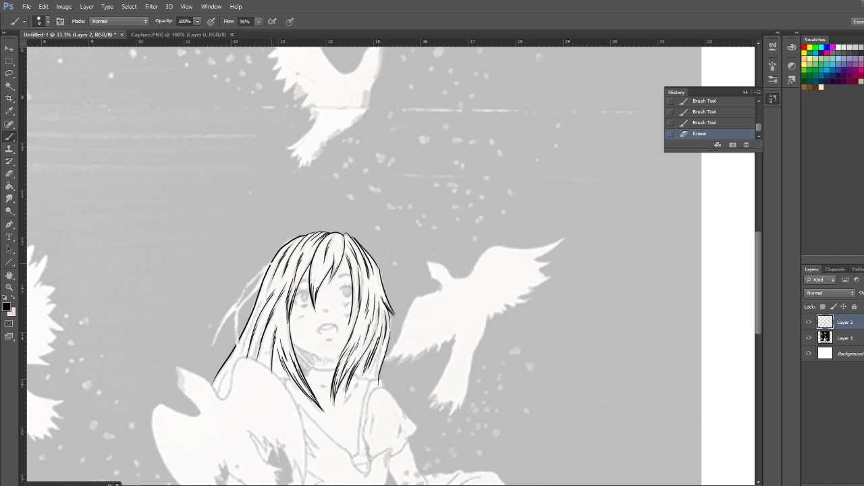
Try short strokes for the start of the loose strand beside the outer hair contour and undo them
{"action": "left_click_drag", "start_coordinate": [272, 264], "coordinate": [284, 248]}
{"action": "mouse_move", "coordinate": [264, 271]}
{"action": "left_mouse_down"}
{"action": "mouse_move", "coordinate": [245, 292]}
{"action": "mouse_move", "coordinate": [255, 287]}
{"action": "left_mouse_up"}
{"action": "left_click_drag", "start_coordinate": [261, 269], "coordinate": [262, 264]}
{"action": "left_click_drag", "start_coordinate": [256, 283], "coordinate": [238, 307]}
{"action": "left_click_drag", "start_coordinate": [258, 281], "coordinate": [237, 309]}
{"action": "left_click_drag", "start_coordinate": [259, 275], "coordinate": [238, 305]}
{"action": "key", "text": "ctrl+z"}
{"action": "key", "text": "ctrl+z"}
{"action": "key", "text": "ctrl+alt+z"}
Try the inner curve of the loose strand beside the hair contour and erase it
{"action": "left_click_drag", "start_coordinate": [256, 289], "coordinate": [239, 348]}
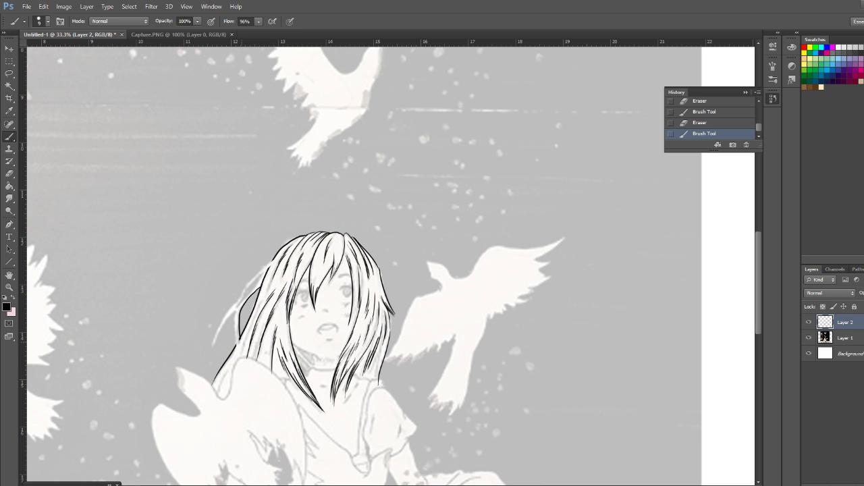
{"action": "left_click_drag", "start_coordinate": [239, 336], "coordinate": [239, 346]}
{"action": "left_click_drag", "start_coordinate": [240, 323], "coordinate": [239, 328]}
{"action": "left_click_drag", "start_coordinate": [240, 323], "coordinate": [252, 293]}
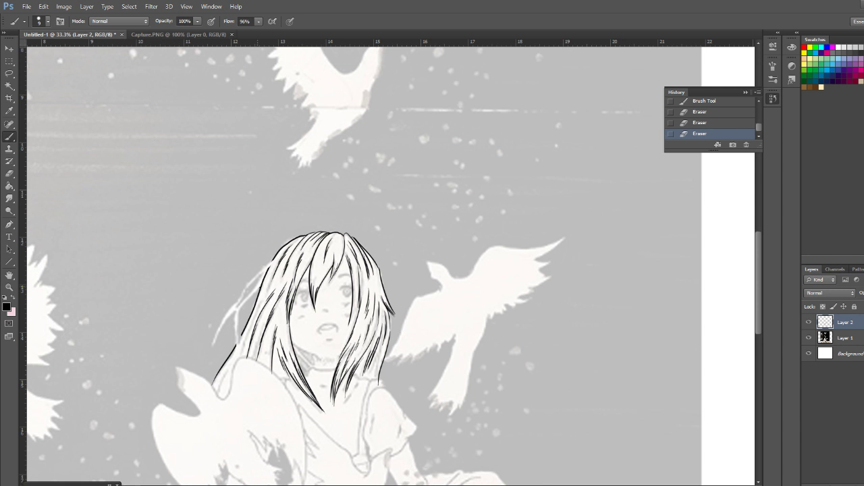
{"action": "left_click", "coordinate": [256, 292]}
Try inking both edges of the long loose lock flaring outward from the hair and erase them
{"action": "left_click_drag", "start_coordinate": [243, 303], "coordinate": [214, 351]}
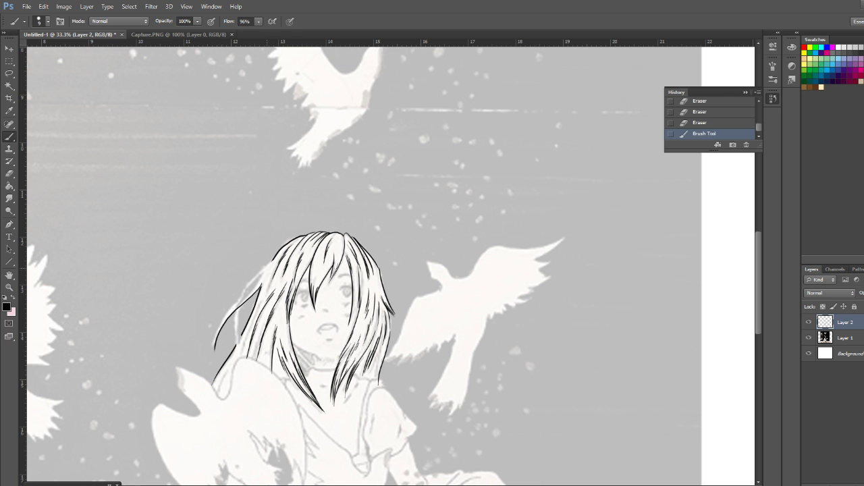
{"action": "mouse_move", "coordinate": [255, 284]}
{"action": "left_mouse_down"}
{"action": "mouse_move", "coordinate": [222, 322]}
{"action": "mouse_move", "coordinate": [216, 352]}
{"action": "left_mouse_up"}
{"action": "left_click_drag", "start_coordinate": [217, 348], "coordinate": [212, 332]}
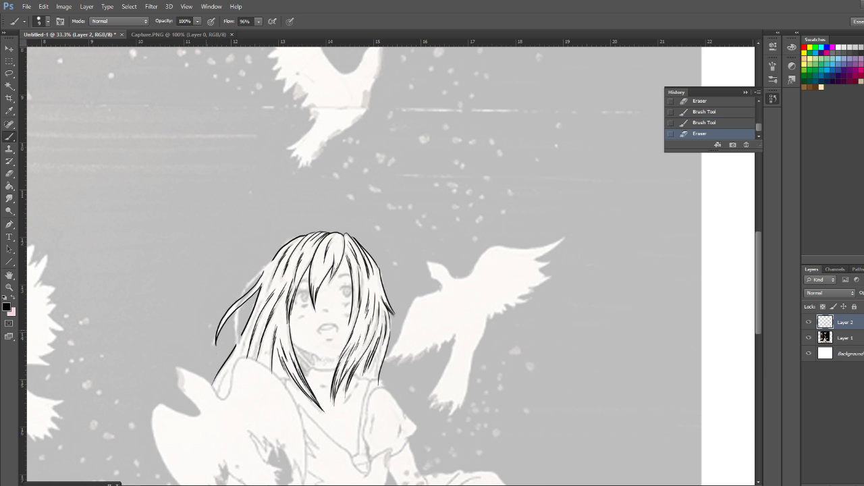
{"action": "mouse_move", "coordinate": [263, 272]}
{"action": "left_mouse_down"}
{"action": "mouse_move", "coordinate": [220, 324]}
{"action": "mouse_move", "coordinate": [216, 344]}
{"action": "left_mouse_up"}
{"action": "left_click_drag", "start_coordinate": [262, 283], "coordinate": [217, 336]}
{"action": "left_click", "coordinate": [215, 344]}
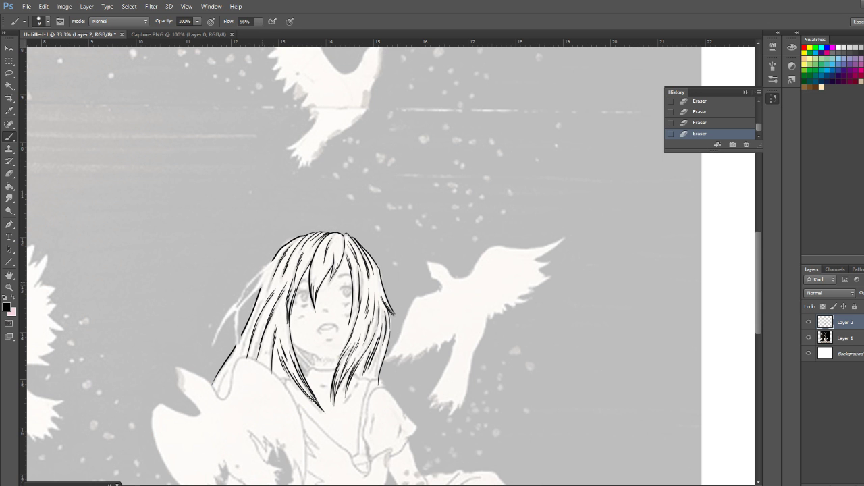
{"action": "mouse_move", "coordinate": [262, 280]}
{"action": "left_mouse_down"}
{"action": "mouse_move", "coordinate": [231, 314]}
{"action": "mouse_move", "coordinate": [215, 351]}
{"action": "left_mouse_up"}
{"action": "mouse_move", "coordinate": [215, 351]}
{"action": "left_mouse_down"}
{"action": "mouse_move", "coordinate": [225, 322]}
{"action": "mouse_move", "coordinate": [263, 282]}
{"action": "left_mouse_up"}
Touch up the outer hair contour near the temple and ink the outer edge of the curved loose strand
{"action": "left_click_drag", "start_coordinate": [261, 289], "coordinate": [272, 264]}
{"action": "left_click_drag", "start_coordinate": [262, 304], "coordinate": [274, 283]}
{"action": "left_click_drag", "start_coordinate": [261, 290], "coordinate": [269, 269]}
{"action": "mouse_move", "coordinate": [262, 284]}
{"action": "left_mouse_down"}
{"action": "mouse_move", "coordinate": [214, 350]}
{"action": "mouse_move", "coordinate": [262, 282]}
{"action": "left_mouse_up"}
{"action": "mouse_move", "coordinate": [268, 263]}
{"action": "left_mouse_down"}
{"action": "mouse_move", "coordinate": [236, 304]}
{"action": "mouse_move", "coordinate": [235, 337]}
{"action": "left_mouse_up"}
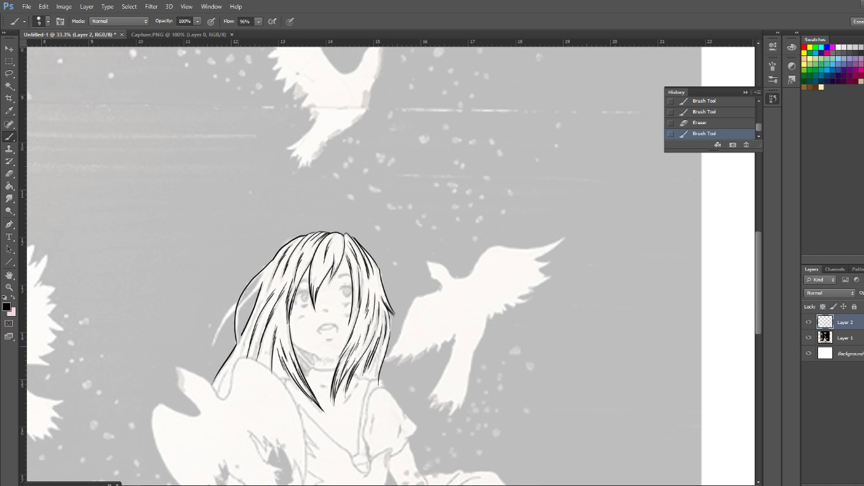
Reinforce the top of the curved loose strand and add a parallel inner line along its length
{"action": "left_click", "coordinate": [275, 347]}
{"action": "left_click_drag", "start_coordinate": [271, 261], "coordinate": [269, 257]}
{"action": "left_click_drag", "start_coordinate": [276, 256], "coordinate": [247, 284]}
{"action": "left_click_drag", "start_coordinate": [261, 272], "coordinate": [236, 334]}
{"action": "key", "text": "ctrl+z"}
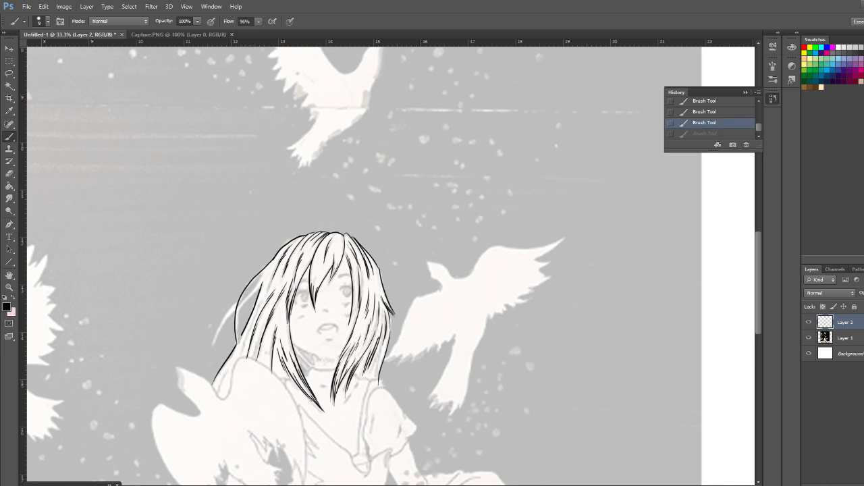
{"action": "mouse_move", "coordinate": [261, 273]}
{"action": "left_mouse_down"}
{"action": "mouse_move", "coordinate": [239, 312]}
{"action": "mouse_move", "coordinate": [237, 339]}
{"action": "left_mouse_up"}
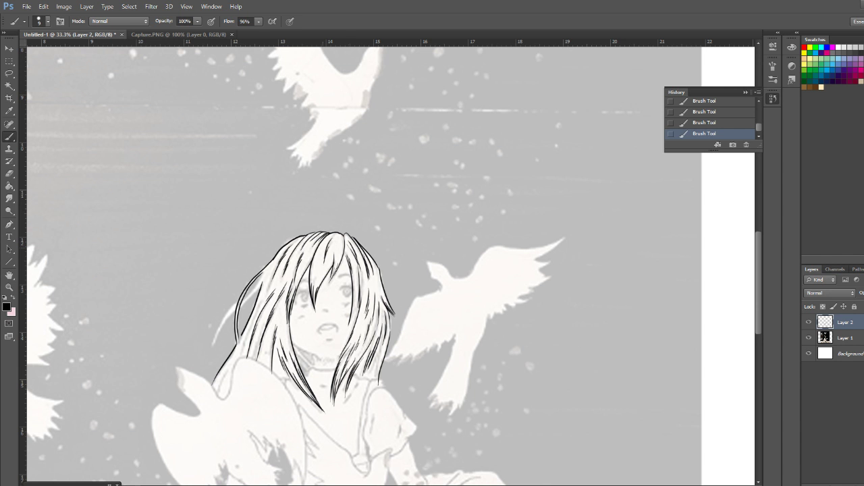
Try extra short strokes inside the upper curve of the loose strand, undo them, and clean up its edge with the eraser
{"action": "left_click_drag", "start_coordinate": [260, 280], "coordinate": [245, 300]}
{"action": "left_click", "coordinate": [259, 275]}
{"action": "left_click_drag", "start_coordinate": [263, 271], "coordinate": [255, 286]}
{"action": "key", "text": "ctrl+z"}
{"action": "left_click_drag", "start_coordinate": [260, 274], "coordinate": [241, 298]}
{"action": "key", "text": "ctrl+z"}
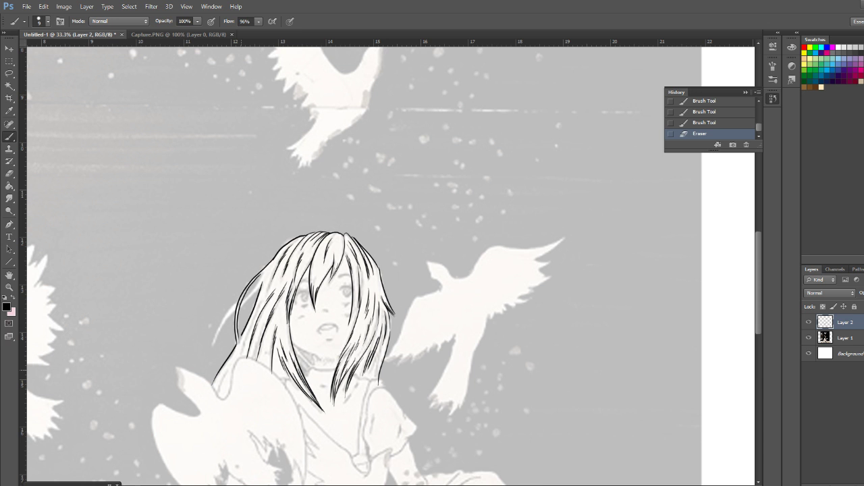
Erase the inked lines of the loose strand flaring outward beside the temple
{"action": "left_click_drag", "start_coordinate": [255, 285], "coordinate": [240, 303]}
{"action": "key", "text": "ctrl+z"}
{"action": "mouse_move", "coordinate": [236, 326]}
{"action": "left_mouse_down"}
{"action": "mouse_move", "coordinate": [236, 341]}
{"action": "mouse_move", "coordinate": [241, 297]}
{"action": "mouse_move", "coordinate": [272, 259]}
{"action": "left_mouse_up"}
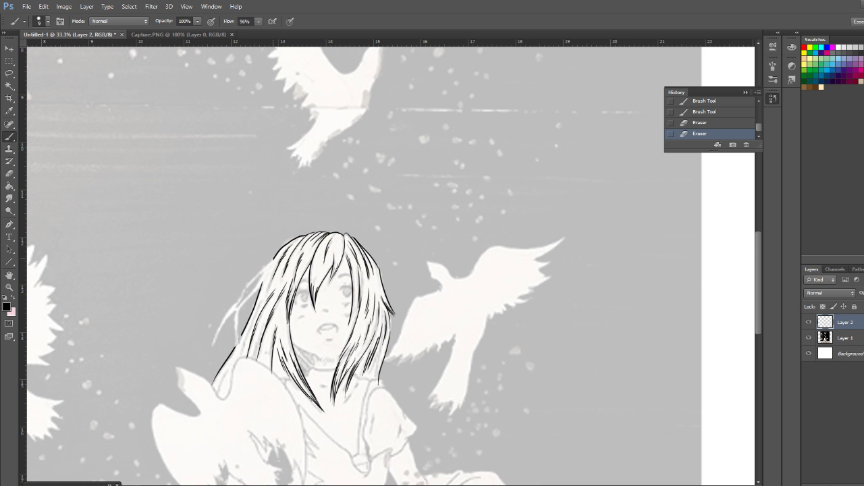
Try inking the outer contour of the loose lock from the temple downward and erase it
{"action": "left_click_drag", "start_coordinate": [269, 262], "coordinate": [235, 335]}
{"action": "key", "text": "ctrl+z"}
{"action": "mouse_move", "coordinate": [272, 259]}
{"action": "left_mouse_down"}
{"action": "mouse_move", "coordinate": [236, 314]}
{"action": "mouse_move", "coordinate": [234, 345]}
{"action": "left_mouse_up"}
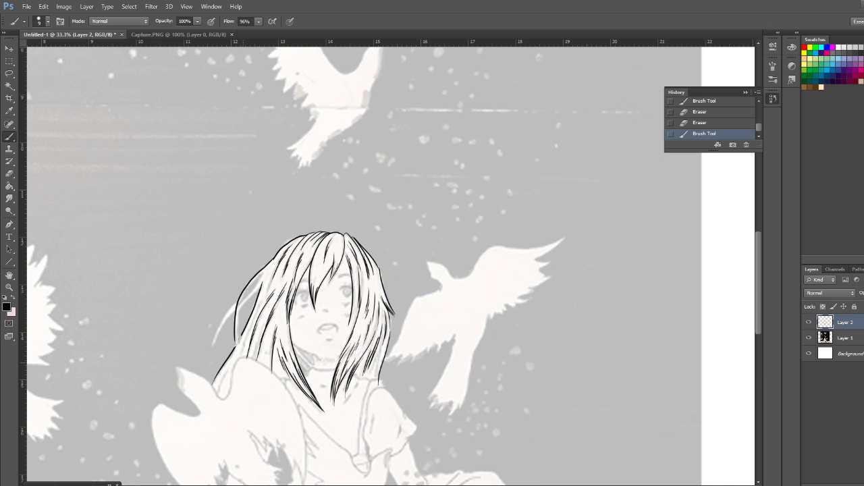
{"action": "mouse_move", "coordinate": [235, 341]}
{"action": "left_mouse_down"}
{"action": "mouse_move", "coordinate": [237, 298]}
{"action": "mouse_move", "coordinate": [250, 280]}
{"action": "left_mouse_up"}
{"action": "left_click_drag", "start_coordinate": [270, 262], "coordinate": [273, 259]}
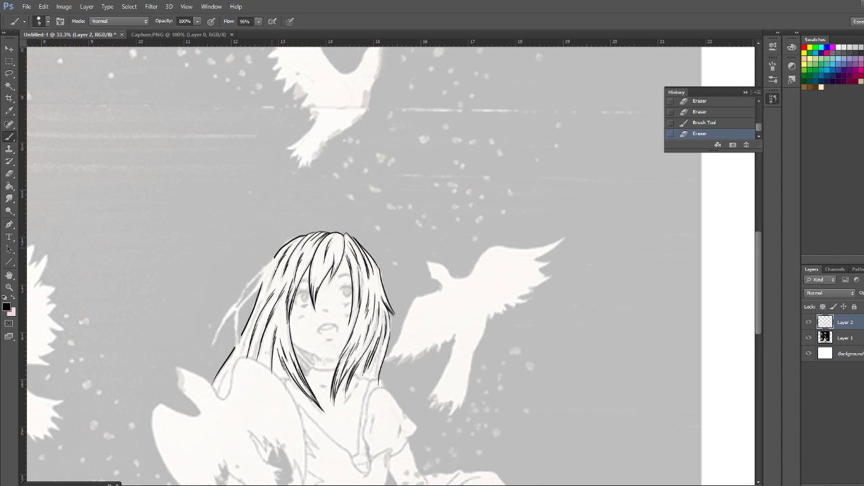
Ink the loose lock's outer contour from the temple downward and erase a short piece of the main hair edge where they meet
{"action": "mouse_move", "coordinate": [272, 258]}
{"action": "left_mouse_down"}
{"action": "mouse_move", "coordinate": [239, 300]}
{"action": "mouse_move", "coordinate": [235, 352]}
{"action": "left_mouse_up"}
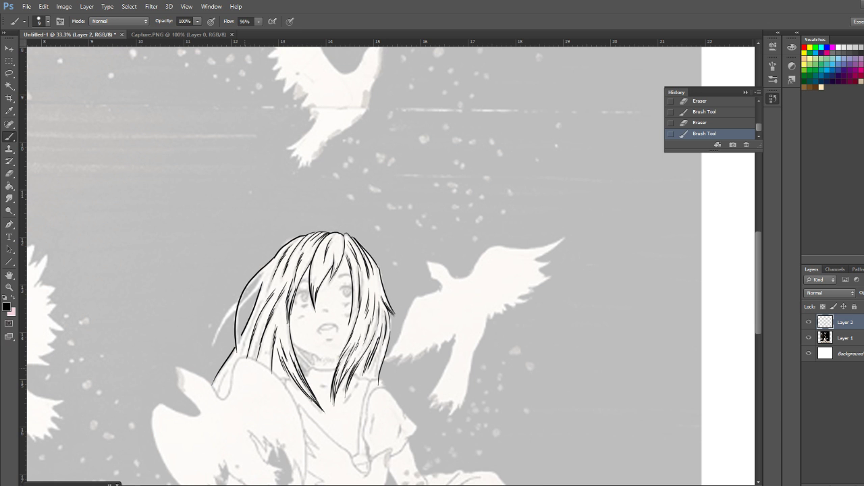
{"action": "left_click_drag", "start_coordinate": [237, 349], "coordinate": [237, 344]}
{"action": "left_click_drag", "start_coordinate": [233, 349], "coordinate": [238, 341]}
{"action": "left_click_drag", "start_coordinate": [238, 343], "coordinate": [241, 335]}
{"action": "left_click_drag", "start_coordinate": [264, 270], "coordinate": [244, 294]}
{"action": "key", "text": "ctrl+z"}
{"action": "left_click_drag", "start_coordinate": [265, 271], "coordinate": [240, 305]}
{"action": "key", "text": "ctrl+z"}
{"action": "left_click_drag", "start_coordinate": [264, 270], "coordinate": [241, 302]}
{"action": "key", "text": "ctrl+z"}
Erase a small gap in the lock's contour where the loose strand crosses it and try strokes along the strand
{"action": "left_click", "coordinate": [256, 280]}
{"action": "left_click", "coordinate": [276, 260]}
{"action": "left_click", "coordinate": [276, 260]}
{"action": "left_click_drag", "start_coordinate": [241, 299], "coordinate": [237, 304]}
{"action": "left_click_drag", "start_coordinate": [264, 270], "coordinate": [245, 296]}
{"action": "mouse_move", "coordinate": [337, 485]}
{"action": "key", "text": "ctrl+z"}
{"action": "key", "text": "ctrl+z"}
{"action": "key", "text": "ctrl+z"}
{"action": "left_click_drag", "start_coordinate": [254, 278], "coordinate": [240, 308]}
{"action": "key", "text": "ctrl+z"}
{"action": "left_click_drag", "start_coordinate": [262, 271], "coordinate": [241, 302]}
{"action": "key", "text": "ctrl+z"}
{"action": "key", "text": "ctrl+z"}
{"action": "left_click_drag", "start_coordinate": [253, 284], "coordinate": [266, 287]}
Ink the outer edge of the loose strand from the contour gap down to its pointed tip
{"action": "key", "text": "ctrl+plus"}
{"action": "key", "text": "ctrl+plus"}
{"action": "left_click_drag", "start_coordinate": [220, 315], "coordinate": [454, 253]}
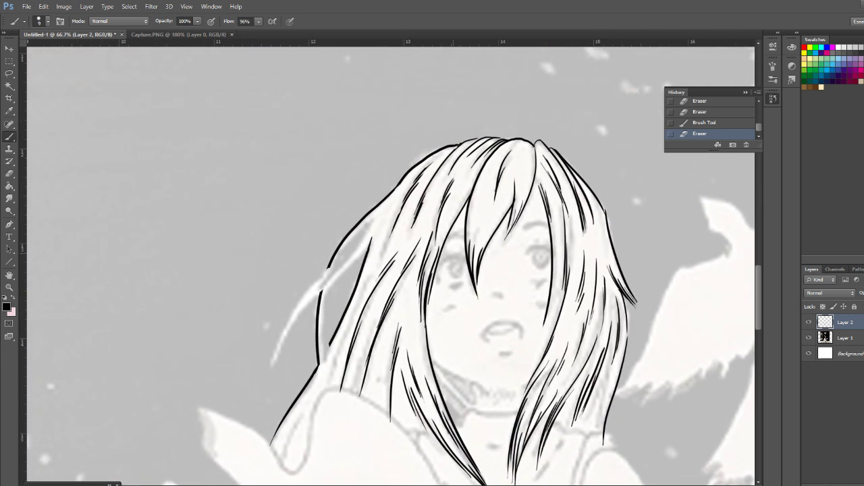
{"action": "key", "text": "ctrl+plus"}
{"action": "key", "text": "ctrl+plus"}
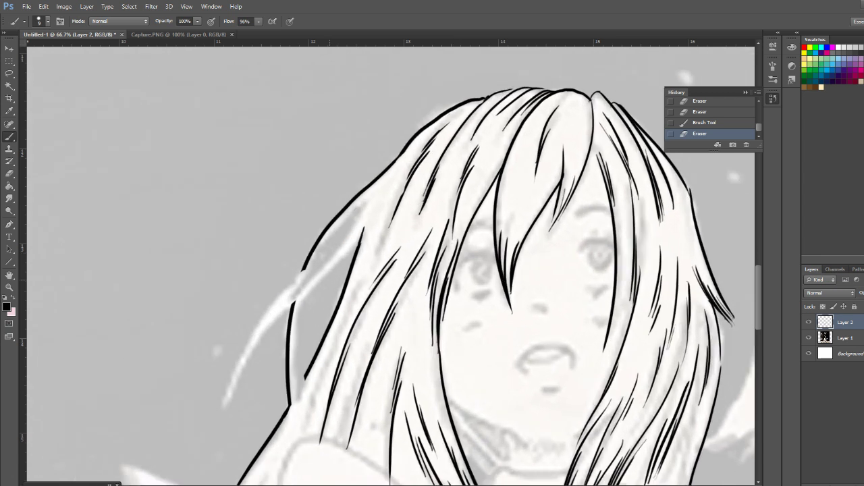
{"action": "left_click_drag", "start_coordinate": [317, 304], "coordinate": [458, 178]}
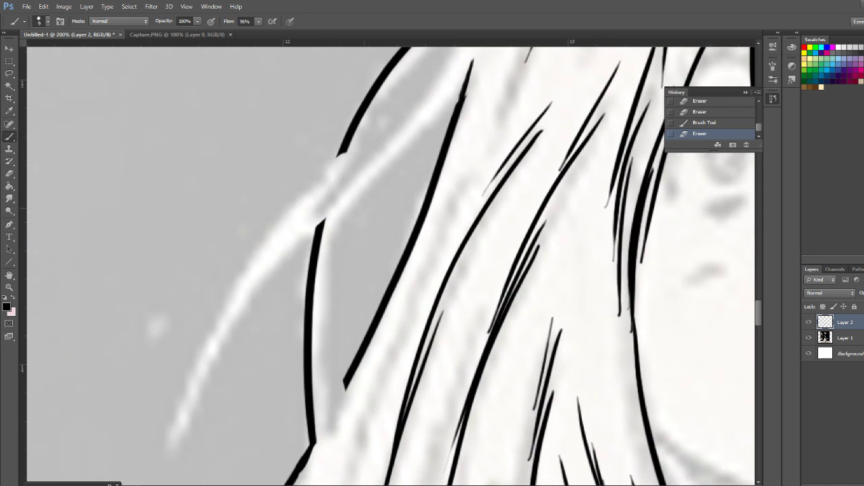
{"action": "mouse_move", "coordinate": [341, 150]}
{"action": "left_mouse_down"}
{"action": "mouse_move", "coordinate": [187, 405]}
{"action": "mouse_move", "coordinate": [180, 447]}
{"action": "left_mouse_up"}
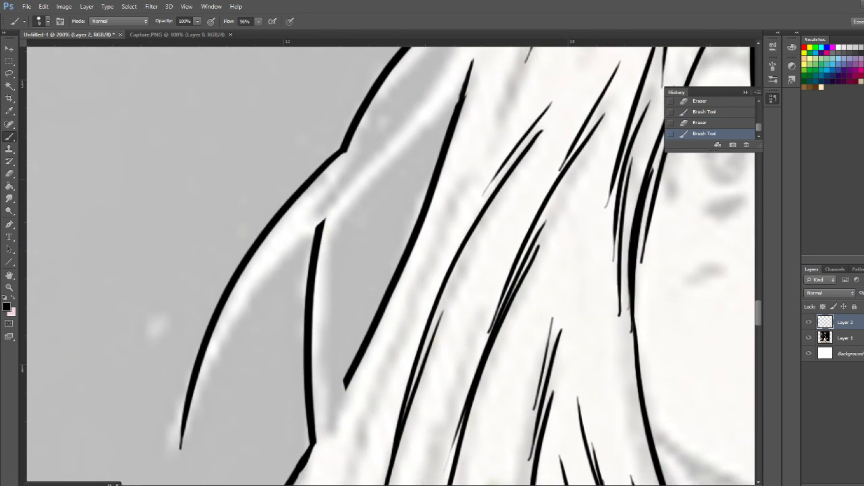
{"action": "key", "text": "ctrl+z"}
{"action": "mouse_move", "coordinate": [351, 147]}
{"action": "left_mouse_down"}
{"action": "mouse_move", "coordinate": [217, 327]}
{"action": "mouse_move", "coordinate": [173, 478]}
{"action": "left_mouse_up"}
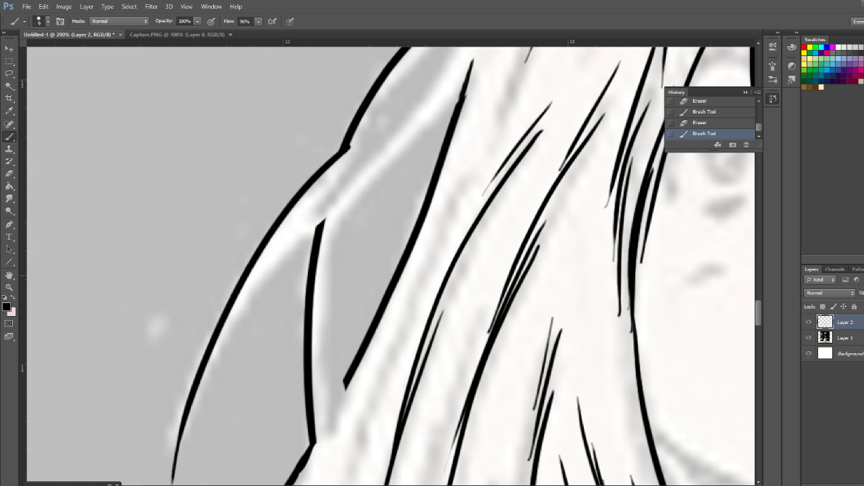
{"action": "key", "text": "ctrl+z"}
{"action": "mouse_move", "coordinate": [343, 151]}
{"action": "left_mouse_down"}
{"action": "mouse_move", "coordinate": [282, 214]}
{"action": "mouse_move", "coordinate": [172, 447]}
{"action": "left_mouse_up"}
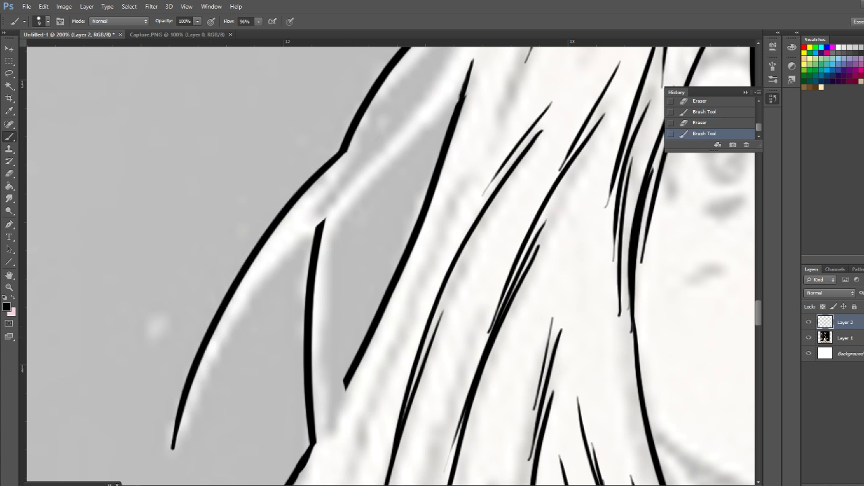
Ink the inner edge of the loose strand from the crossing down to a tapered tip
{"action": "mouse_move", "coordinate": [325, 218]}
{"action": "left_mouse_down"}
{"action": "mouse_move", "coordinate": [275, 262]}
{"action": "mouse_move", "coordinate": [174, 439]}
{"action": "left_mouse_up"}
{"action": "key", "text": "ctrl+z"}
{"action": "left_click_drag", "start_coordinate": [324, 220], "coordinate": [174, 449]}
{"action": "key", "text": "ctrl+z"}
{"action": "mouse_move", "coordinate": [323, 221]}
{"action": "left_mouse_down"}
{"action": "mouse_move", "coordinate": [176, 437]}
{"action": "mouse_move", "coordinate": [170, 483]}
{"action": "left_mouse_up"}
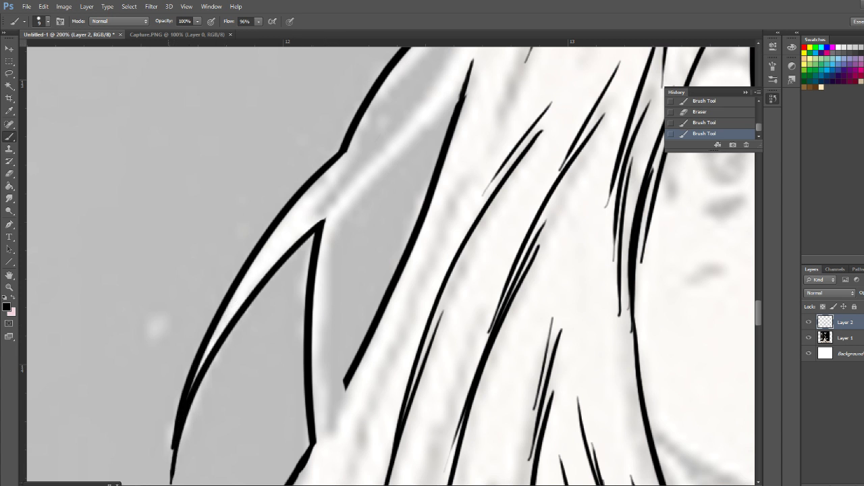
{"action": "key", "text": "ctrl+z"}
{"action": "left_click_drag", "start_coordinate": [323, 221], "coordinate": [168, 483]}
{"action": "key", "text": "ctrl+z"}
{"action": "mouse_move", "coordinate": [324, 219]}
{"action": "left_mouse_down"}
{"action": "mouse_move", "coordinate": [180, 424]}
{"action": "mouse_move", "coordinate": [167, 484]}
{"action": "left_mouse_up"}
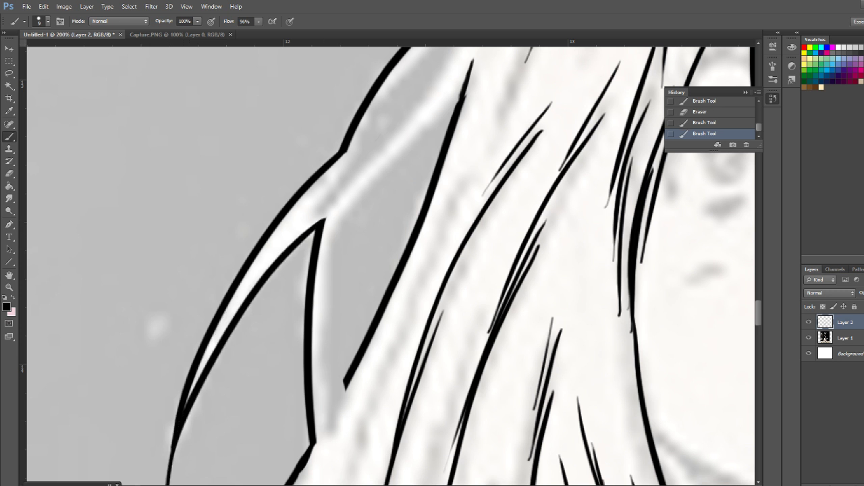
Outline the enclosed gap between the loose lock and the main hair and clean up the line junction
{"action": "left_click_drag", "start_coordinate": [469, 169], "coordinate": [380, 353]}
{"action": "mouse_move", "coordinate": [375, 277]}
{"action": "left_mouse_down"}
{"action": "mouse_move", "coordinate": [266, 390]}
{"action": "mouse_move", "coordinate": [322, 266]}
{"action": "mouse_move", "coordinate": [325, 212]}
{"action": "mouse_move", "coordinate": [309, 403]}
{"action": "left_mouse_up"}
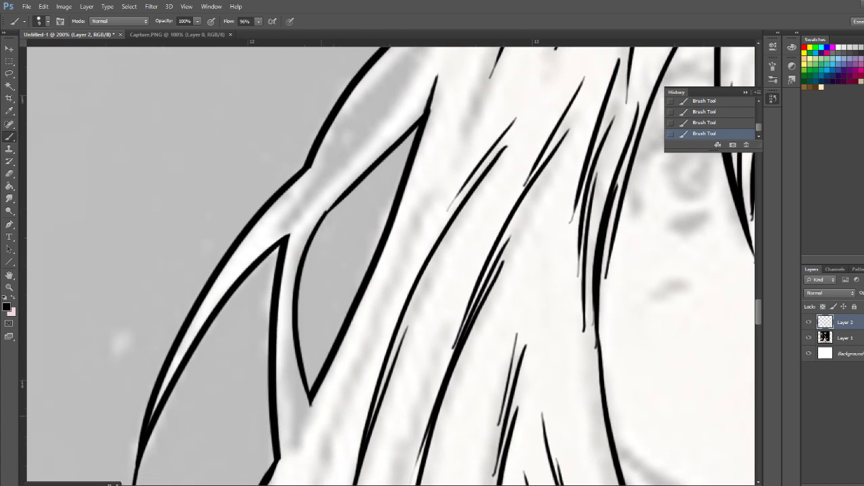
{"action": "key", "text": "ctrl+z"}
{"action": "mouse_move", "coordinate": [328, 209]}
{"action": "left_mouse_down"}
{"action": "mouse_move", "coordinate": [311, 234]}
{"action": "mouse_move", "coordinate": [311, 411]}
{"action": "left_mouse_up"}
{"action": "key", "text": "ctrl+z"}
{"action": "mouse_move", "coordinate": [331, 206]}
{"action": "left_mouse_down"}
{"action": "mouse_move", "coordinate": [305, 370]}
{"action": "mouse_move", "coordinate": [309, 425]}
{"action": "left_mouse_up"}
{"action": "key", "text": "ctrl+z"}
{"action": "mouse_move", "coordinate": [331, 206]}
{"action": "left_mouse_down"}
{"action": "mouse_move", "coordinate": [297, 261]}
{"action": "mouse_move", "coordinate": [317, 418]}
{"action": "left_mouse_up"}
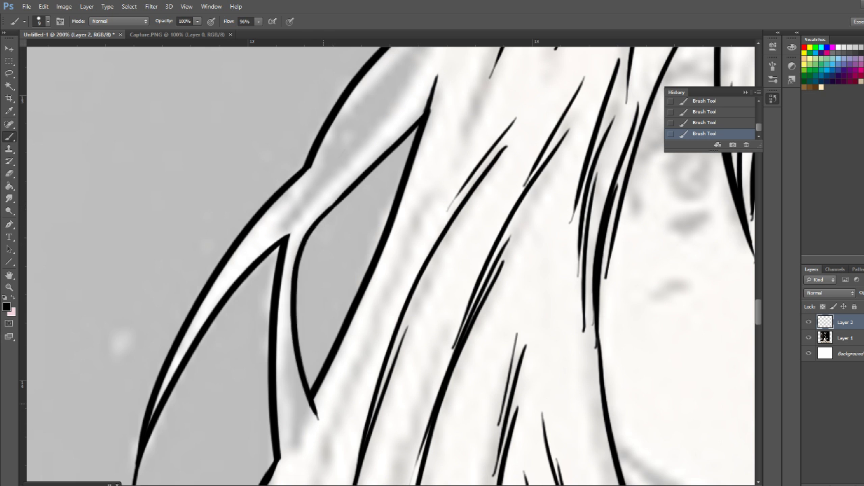
{"action": "key", "text": "ctrl+z"}
{"action": "mouse_move", "coordinate": [331, 206]}
{"action": "left_mouse_down"}
{"action": "mouse_move", "coordinate": [297, 260]}
{"action": "mouse_move", "coordinate": [310, 404]}
{"action": "left_mouse_up"}
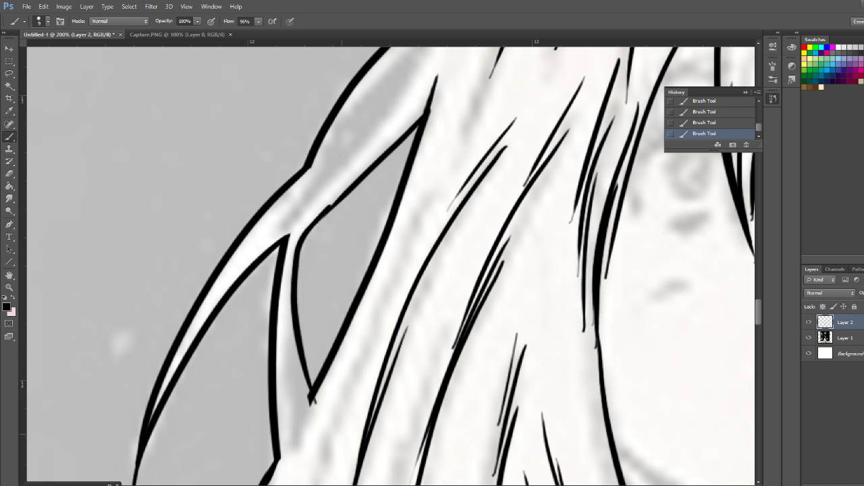
{"action": "key", "text": "ctrl+z"}
{"action": "mouse_move", "coordinate": [331, 206]}
{"action": "left_mouse_down"}
{"action": "mouse_move", "coordinate": [303, 370]}
{"action": "mouse_move", "coordinate": [309, 403]}
{"action": "left_mouse_up"}
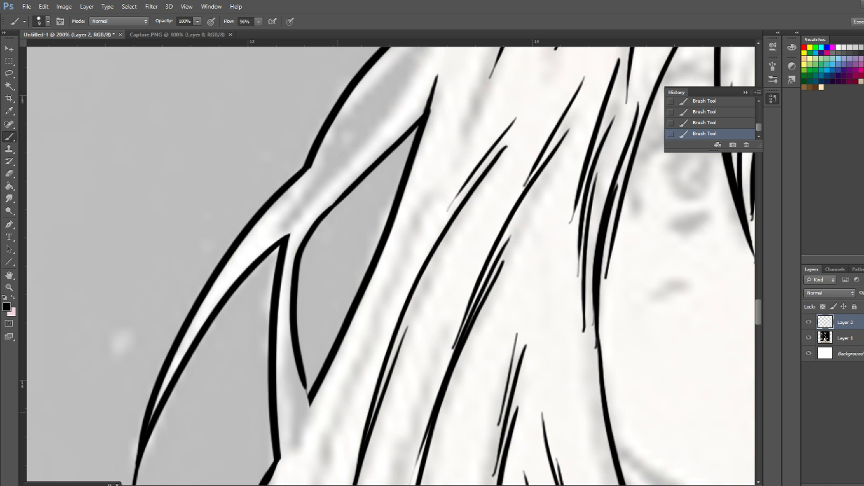
{"action": "left_click_drag", "start_coordinate": [340, 201], "coordinate": [331, 212]}
Ink the upper edge of the crossing strand from the hair near the temple down to the strand junction
{"action": "mouse_move", "coordinate": [378, 189]}
{"action": "left_mouse_down"}
{"action": "mouse_move", "coordinate": [304, 297]}
{"action": "mouse_move", "coordinate": [276, 418]}
{"action": "mouse_move", "coordinate": [279, 395]}
{"action": "left_mouse_up"}
{"action": "left_click_drag", "start_coordinate": [314, 250], "coordinate": [323, 241]}
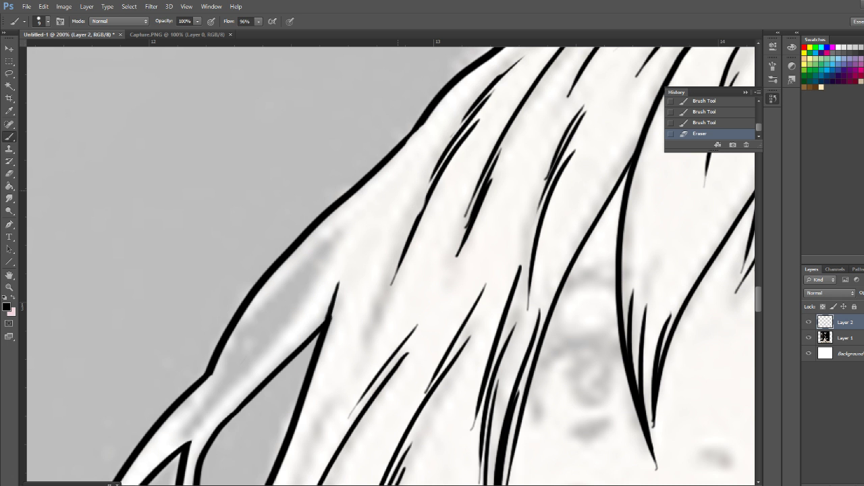
{"action": "mouse_move", "coordinate": [381, 190]}
{"action": "left_mouse_down"}
{"action": "mouse_move", "coordinate": [321, 260]}
{"action": "mouse_move", "coordinate": [279, 330]}
{"action": "left_mouse_up"}
{"action": "key", "text": "ctrl+z"}
{"action": "mouse_move", "coordinate": [393, 174]}
{"action": "left_mouse_down"}
{"action": "mouse_move", "coordinate": [223, 399]}
{"action": "mouse_move", "coordinate": [204, 419]}
{"action": "mouse_move", "coordinate": [376, 185]}
{"action": "mouse_move", "coordinate": [189, 419]}
{"action": "left_mouse_up"}
{"action": "key", "text": "ctrl+z"}
{"action": "key", "text": "ctrl+z"}
{"action": "mouse_move", "coordinate": [384, 173]}
{"action": "left_mouse_down"}
{"action": "mouse_move", "coordinate": [277, 326]}
{"action": "mouse_move", "coordinate": [182, 431]}
{"action": "left_mouse_up"}
{"action": "key", "text": "ctrl+z"}
{"action": "mouse_move", "coordinate": [369, 192]}
{"action": "left_mouse_down"}
{"action": "mouse_move", "coordinate": [324, 266]}
{"action": "mouse_move", "coordinate": [181, 427]}
{"action": "left_mouse_up"}
{"action": "left_click_drag", "start_coordinate": [354, 215], "coordinate": [168, 446]}
{"action": "key", "text": "ctrl+z"}
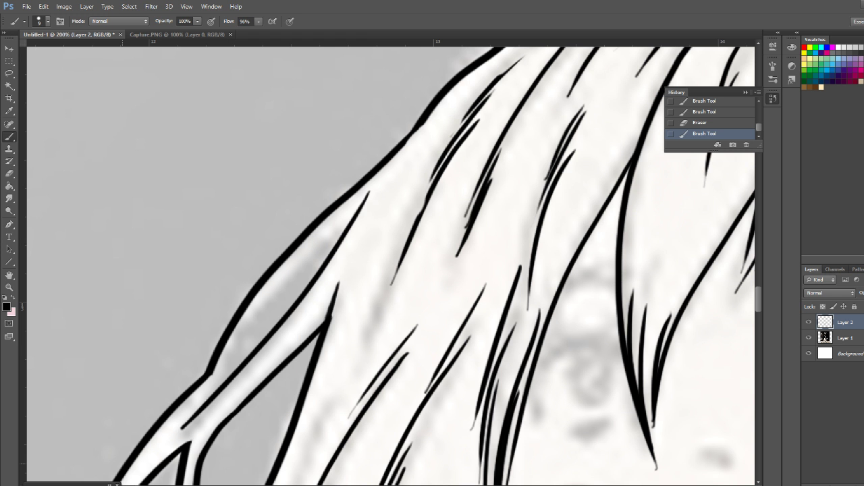
Erase the lower end of the long inner hair line near the temple and redraw it as a thin taper
{"action": "left_click_drag", "start_coordinate": [423, 216], "coordinate": [393, 284]}
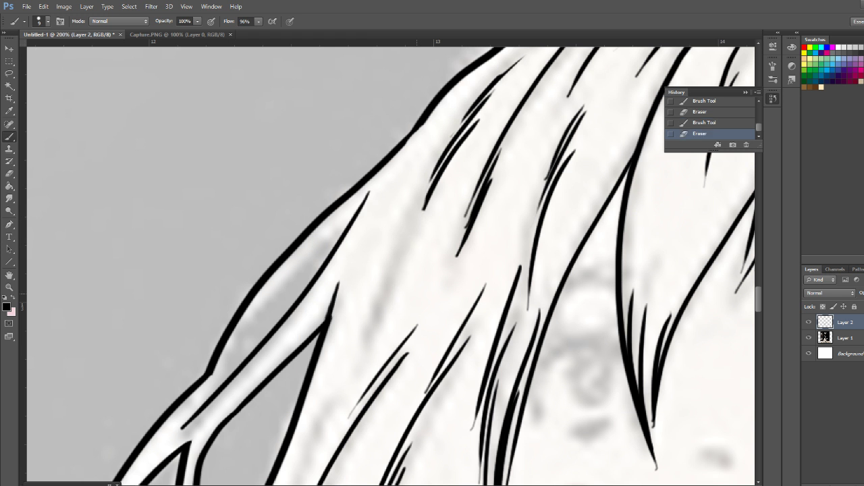
{"action": "left_click_drag", "start_coordinate": [433, 186], "coordinate": [390, 295]}
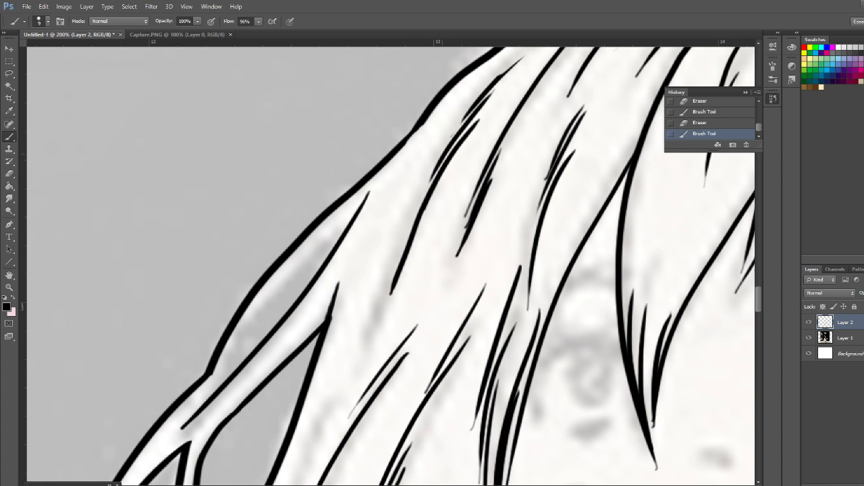
{"action": "key", "text": "ctrl+z"}
{"action": "left_click_drag", "start_coordinate": [426, 194], "coordinate": [383, 316]}
{"action": "key", "text": "ctrl+z"}
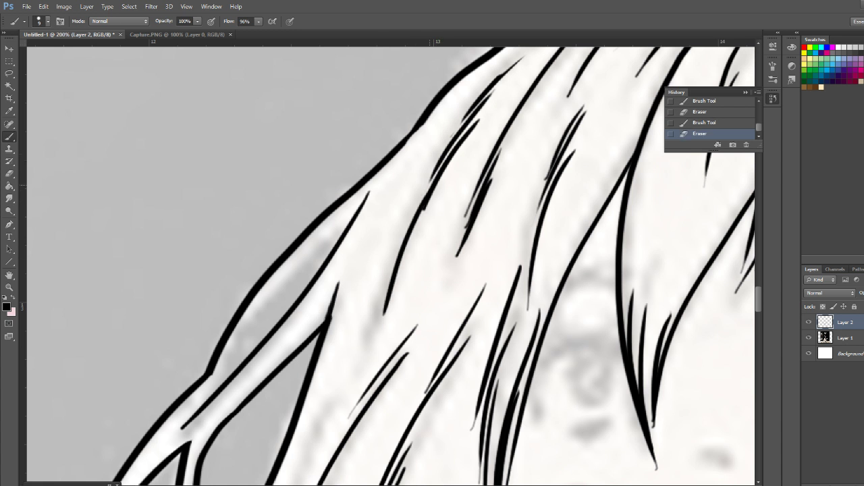
{"action": "left_click_drag", "start_coordinate": [449, 151], "coordinate": [389, 302]}
{"action": "key", "text": "ctrl+z"}
{"action": "left_click_drag", "start_coordinate": [431, 186], "coordinate": [384, 316]}
{"action": "key", "text": "ctrl+z"}
{"action": "left_click_drag", "start_coordinate": [427, 198], "coordinate": [376, 304]}
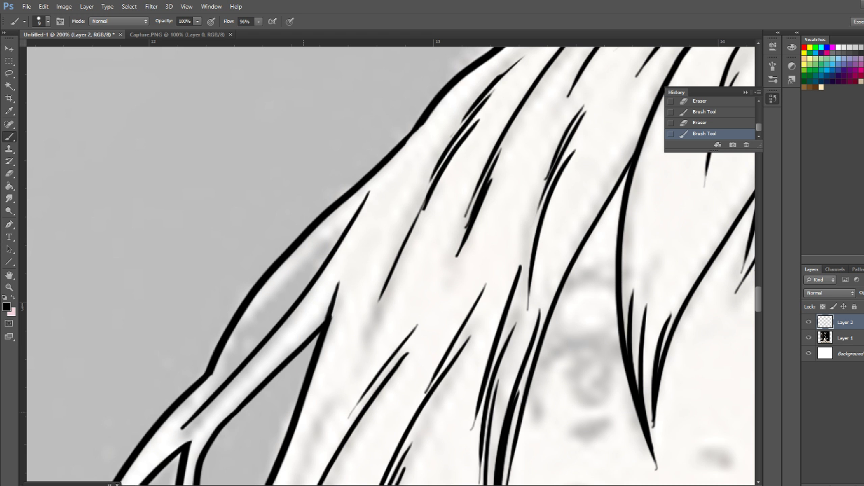
Ink a curved inner line parallel to the outer contour, closing the narrow opening above the crossing strand
{"action": "mouse_move", "coordinate": [346, 226]}
{"action": "left_mouse_down"}
{"action": "mouse_move", "coordinate": [297, 269]}
{"action": "mouse_move", "coordinate": [229, 375]}
{"action": "left_mouse_up"}
{"action": "key", "text": "ctrl+z"}
{"action": "mouse_move", "coordinate": [351, 217]}
{"action": "left_mouse_down"}
{"action": "mouse_move", "coordinate": [230, 361]}
{"action": "mouse_move", "coordinate": [222, 384]}
{"action": "left_mouse_up"}
{"action": "key", "text": "ctrl+z"}
{"action": "mouse_move", "coordinate": [351, 217]}
{"action": "left_mouse_down"}
{"action": "mouse_move", "coordinate": [277, 285]}
{"action": "mouse_move", "coordinate": [224, 382]}
{"action": "left_mouse_up"}
{"action": "key", "text": "ctrl+z"}
{"action": "left_click_drag", "start_coordinate": [351, 217], "coordinate": [223, 384]}
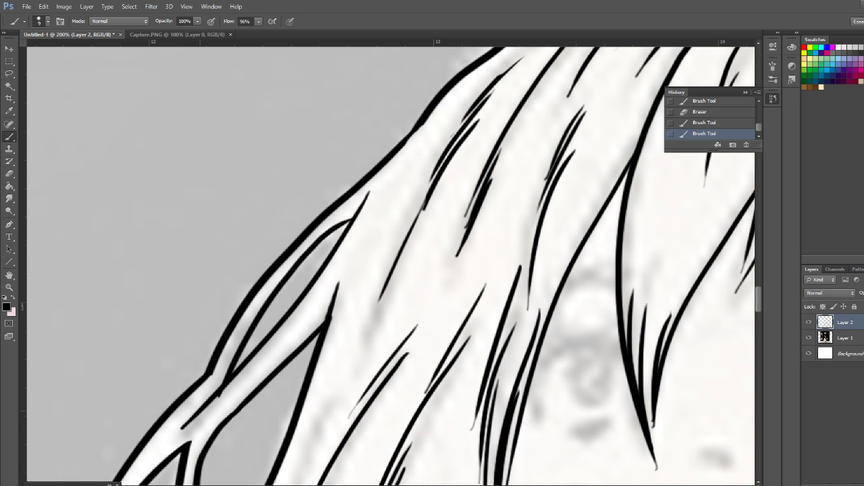
{"action": "key", "text": "ctrl+z"}
{"action": "mouse_move", "coordinate": [223, 383]}
{"action": "left_mouse_down"}
{"action": "mouse_move", "coordinate": [264, 297]}
{"action": "mouse_move", "coordinate": [365, 195]}
{"action": "mouse_move", "coordinate": [221, 384]}
{"action": "left_mouse_up"}
{"action": "key", "text": "ctrl+z"}
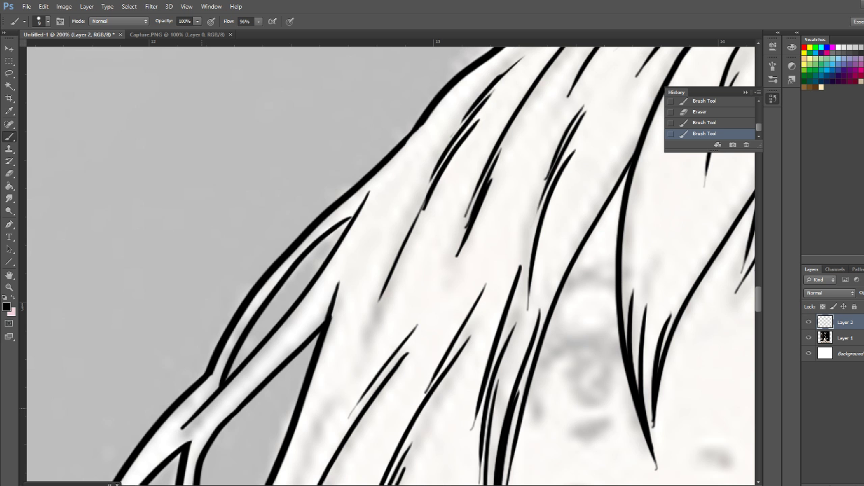
{"action": "key", "text": "ctrl+z"}
{"action": "left_click_drag", "start_coordinate": [353, 215], "coordinate": [210, 397]}
{"action": "key", "text": "ctrl+z"}
{"action": "left_click_drag", "start_coordinate": [354, 216], "coordinate": [223, 383]}
{"action": "key", "text": "ctrl+z"}
{"action": "mouse_move", "coordinate": [354, 216]}
{"action": "left_mouse_down"}
{"action": "mouse_move", "coordinate": [291, 277]}
{"action": "mouse_move", "coordinate": [216, 390]}
{"action": "left_mouse_up"}
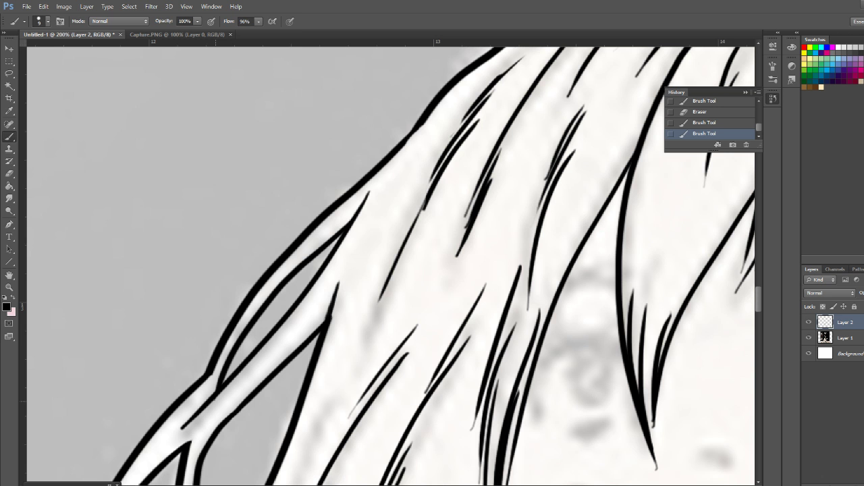
Sharpen the lower point of the enclosed gap and ink fine tapered strands along the hair's lower outer edge
{"action": "mouse_move", "coordinate": [246, 412]}
{"action": "left_mouse_down"}
{"action": "mouse_move", "coordinate": [292, 253]}
{"action": "mouse_move", "coordinate": [314, 111]}
{"action": "mouse_move", "coordinate": [319, 116]}
{"action": "left_mouse_up"}
{"action": "left_click_drag", "start_coordinate": [278, 290], "coordinate": [283, 304]}
{"action": "left_click_drag", "start_coordinate": [278, 289], "coordinate": [284, 315]}
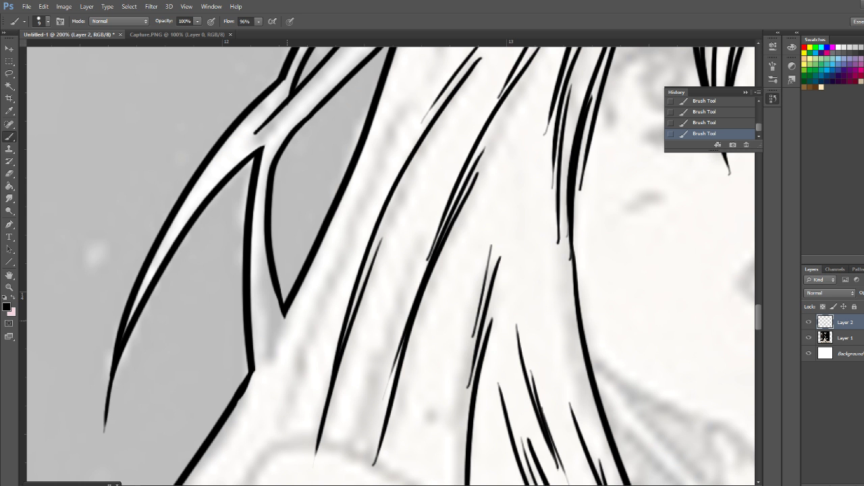
{"action": "mouse_move", "coordinate": [311, 116]}
{"action": "left_mouse_down"}
{"action": "mouse_move", "coordinate": [299, 125]}
{"action": "mouse_move", "coordinate": [315, 188]}
{"action": "mouse_move", "coordinate": [259, 352]}
{"action": "mouse_move", "coordinate": [230, 340]}
{"action": "mouse_move", "coordinate": [336, 155]}
{"action": "mouse_move", "coordinate": [346, 112]}
{"action": "left_mouse_up"}
{"action": "left_click_drag", "start_coordinate": [290, 344], "coordinate": [273, 378]}
{"action": "left_click_drag", "start_coordinate": [288, 344], "coordinate": [268, 380]}
{"action": "left_click_drag", "start_coordinate": [237, 415], "coordinate": [267, 196]}
{"action": "left_click_drag", "start_coordinate": [326, 187], "coordinate": [226, 316]}
{"action": "left_click_drag", "start_coordinate": [298, 232], "coordinate": [200, 414]}
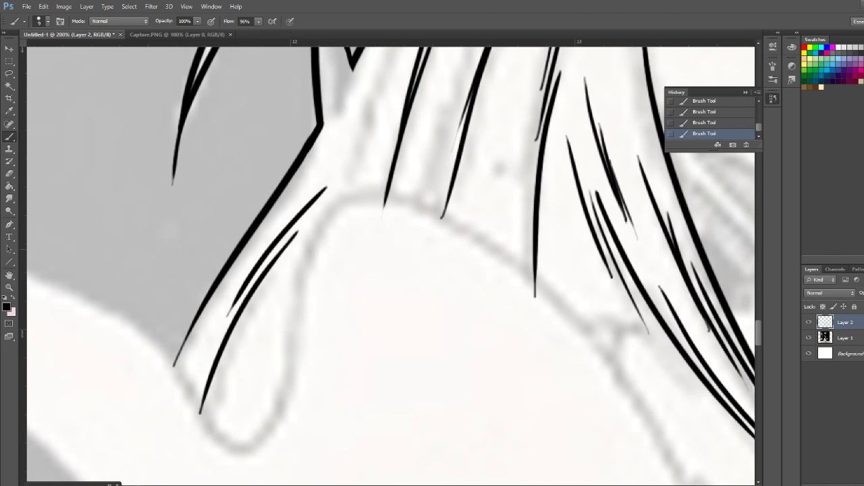
{"action": "left_click_drag", "start_coordinate": [255, 307], "coordinate": [201, 424]}
Try fine parallel strokes inside the lower part of the central fringe lock beside the parting
{"action": "left_click_drag", "start_coordinate": [559, 248], "coordinate": [364, 293]}
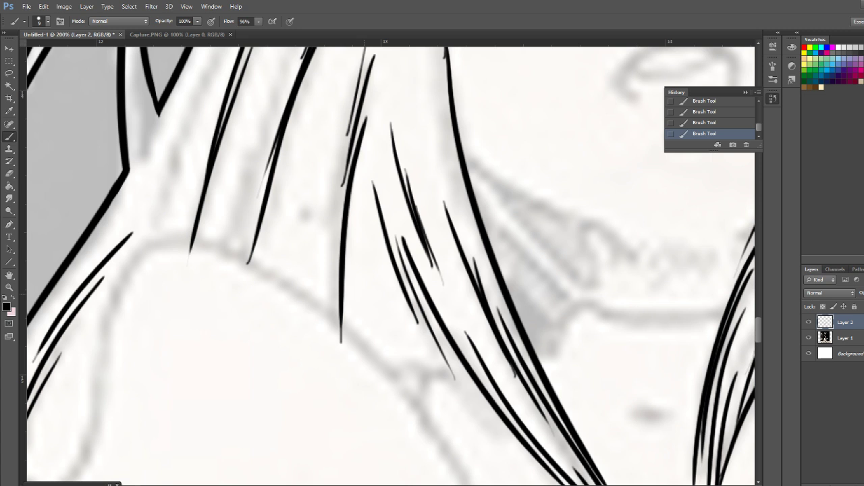
{"action": "left_click_drag", "start_coordinate": [421, 135], "coordinate": [232, 452]}
{"action": "mouse_move", "coordinate": [418, 202]}
{"action": "left_mouse_down"}
{"action": "mouse_move", "coordinate": [369, 341]}
{"action": "mouse_move", "coordinate": [240, 362]}
{"action": "left_mouse_up"}
{"action": "left_click_drag", "start_coordinate": [417, 104], "coordinate": [378, 239]}
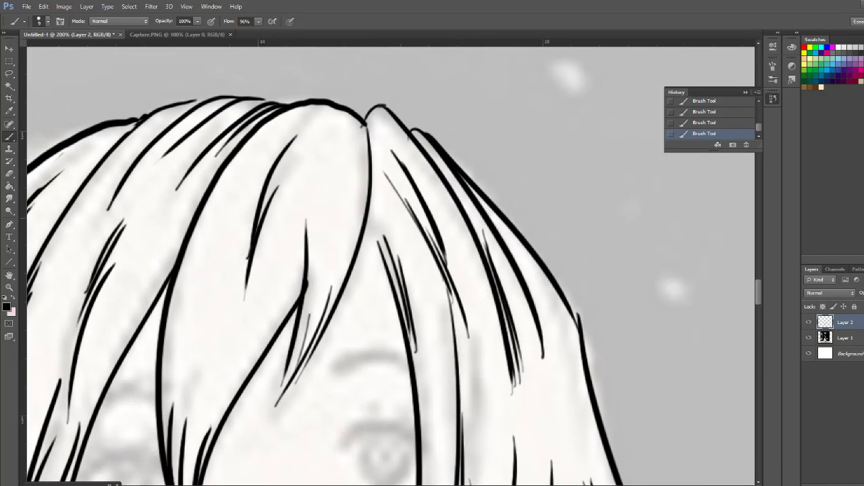
{"action": "left_click_drag", "start_coordinate": [360, 169], "coordinate": [324, 301]}
{"action": "left_click_drag", "start_coordinate": [346, 185], "coordinate": [285, 377]}
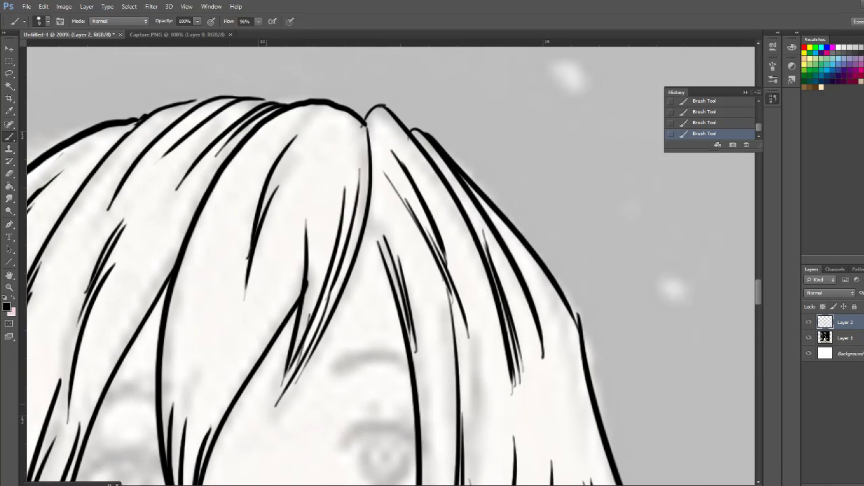
Erase the central fringe lock's tip and inner strokes and redraw its edge as a thicker line from the crown to the tip
{"action": "mouse_move", "coordinate": [352, 162]}
{"action": "left_mouse_down"}
{"action": "mouse_move", "coordinate": [302, 354]}
{"action": "mouse_move", "coordinate": [279, 405]}
{"action": "left_mouse_up"}
{"action": "left_click_drag", "start_coordinate": [307, 219], "coordinate": [302, 323]}
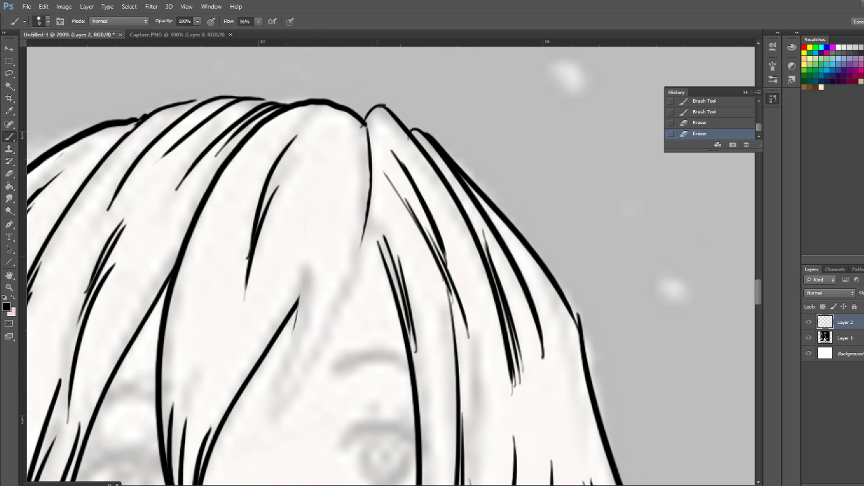
{"action": "mouse_move", "coordinate": [289, 102]}
{"action": "left_mouse_down"}
{"action": "mouse_move", "coordinate": [332, 109]}
{"action": "mouse_move", "coordinate": [362, 127]}
{"action": "mouse_move", "coordinate": [370, 174]}
{"action": "mouse_move", "coordinate": [267, 429]}
{"action": "left_mouse_up"}
{"action": "left_click_drag", "start_coordinate": [362, 214], "coordinate": [291, 389]}
Add fine tapered hair strokes inside the central fringe lock converging toward its tip
{"action": "left_click_drag", "start_coordinate": [338, 259], "coordinate": [274, 427]}
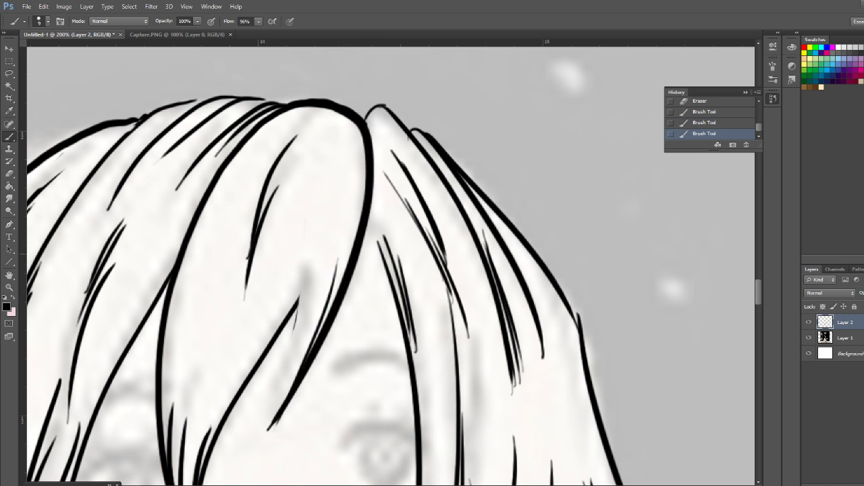
{"action": "key", "text": "ctrl+z"}
{"action": "left_click_drag", "start_coordinate": [350, 223], "coordinate": [277, 411]}
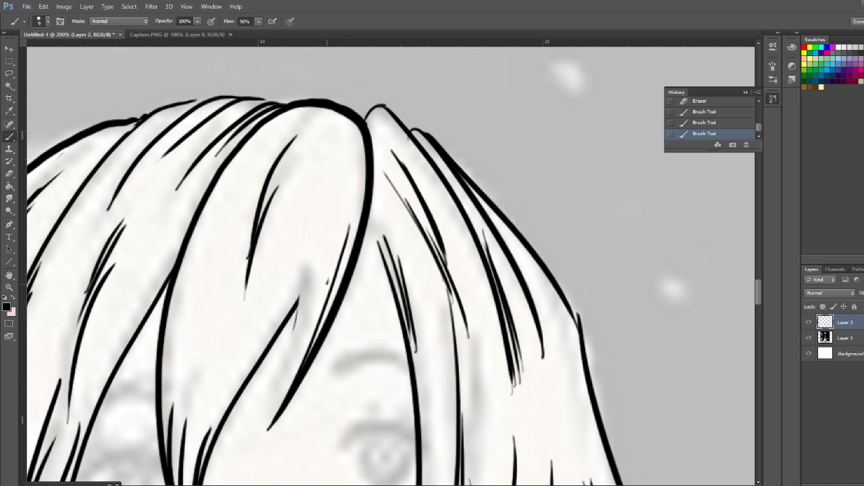
{"action": "left_click_drag", "start_coordinate": [329, 278], "coordinate": [275, 415]}
{"action": "left_click_drag", "start_coordinate": [322, 193], "coordinate": [303, 314]}
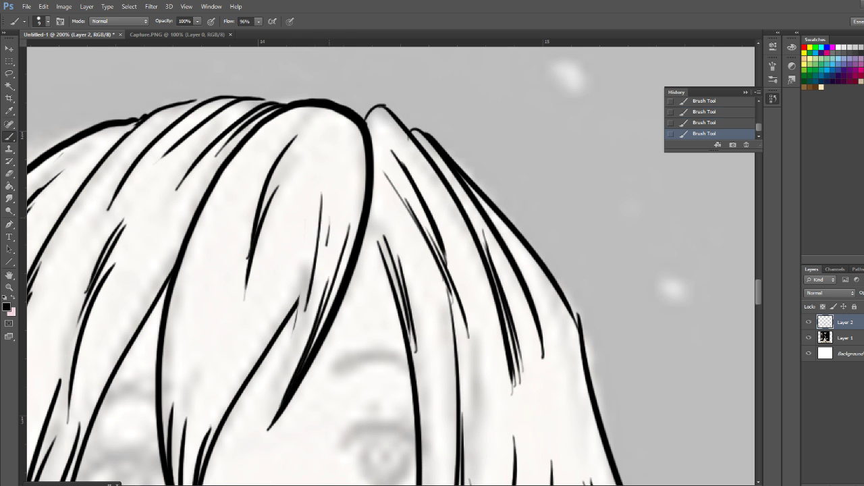
{"action": "left_click_drag", "start_coordinate": [331, 222], "coordinate": [277, 410]}
{"action": "left_click_drag", "start_coordinate": [306, 233], "coordinate": [274, 417]}
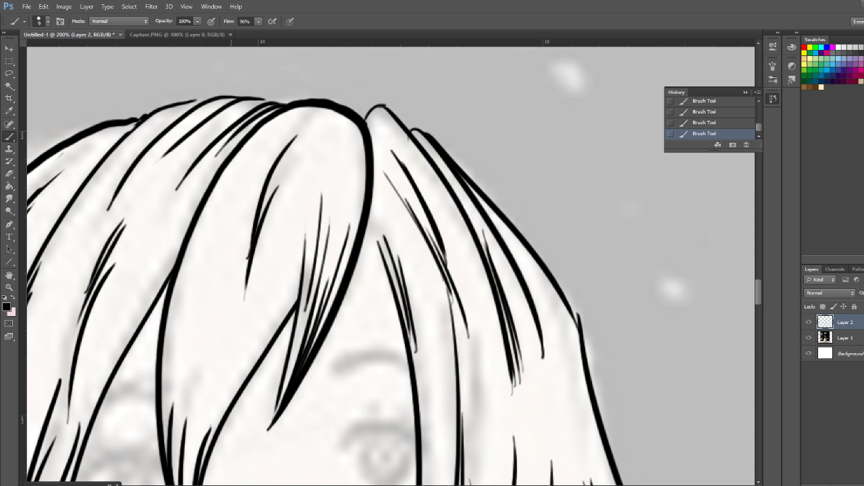
Erase the strands in the upper part of the central fringe lock and redraw them as tapered strokes
{"action": "left_click_drag", "start_coordinate": [327, 357], "coordinate": [403, 282]}
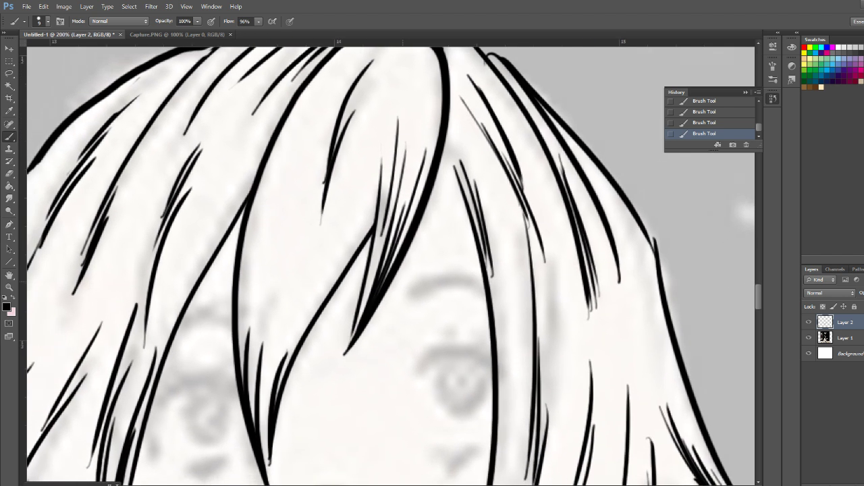
{"action": "left_click_drag", "start_coordinate": [372, 61], "coordinate": [322, 224]}
{"action": "left_click_drag", "start_coordinate": [397, 183], "coordinate": [325, 326]}
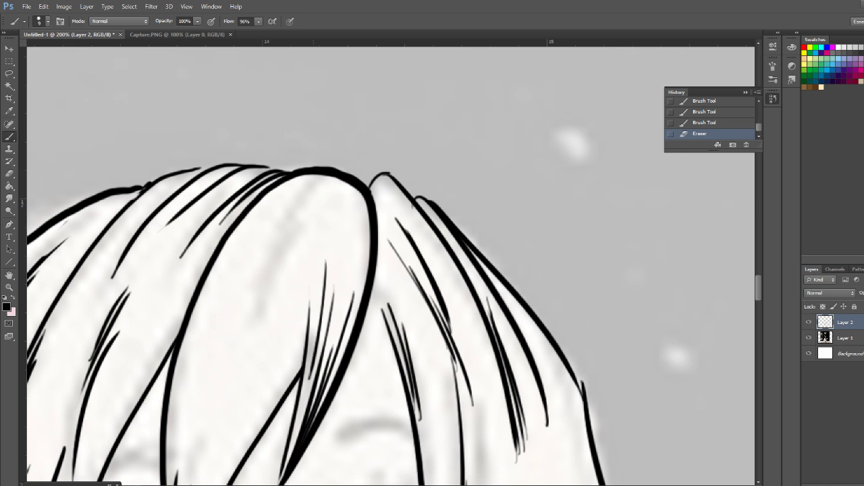
{"action": "left_click_drag", "start_coordinate": [318, 183], "coordinate": [258, 292]}
{"action": "left_click_drag", "start_coordinate": [297, 217], "coordinate": [250, 331]}
{"action": "left_click_drag", "start_coordinate": [286, 249], "coordinate": [250, 360]}
Thicken the crown outline from the central fringe lock toward the left side of the hair
{"action": "left_click_drag", "start_coordinate": [332, 202], "coordinate": [511, 280]}
{"action": "mouse_move", "coordinate": [474, 249]}
{"action": "left_mouse_down"}
{"action": "mouse_move", "coordinate": [389, 244]}
{"action": "mouse_move", "coordinate": [316, 273]}
{"action": "left_mouse_up"}
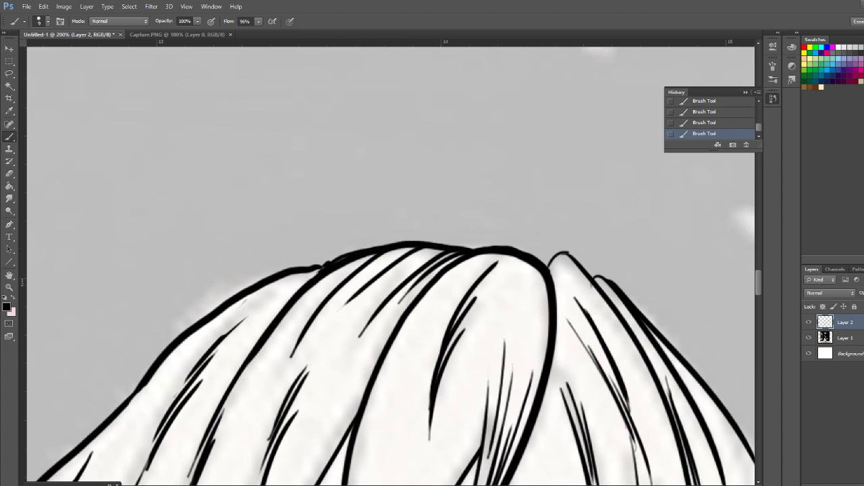
{"action": "key", "text": "ctrl+z"}
{"action": "mouse_move", "coordinate": [475, 249]}
{"action": "left_mouse_down"}
{"action": "mouse_move", "coordinate": [398, 243]}
{"action": "mouse_move", "coordinate": [298, 293]}
{"action": "mouse_move", "coordinate": [254, 347]}
{"action": "left_mouse_up"}
Ink the arched upper line of the mouth with hooked ends, reworking the stroke over the faded sketch
{"action": "mouse_move", "coordinate": [411, 451]}
{"action": "left_mouse_down"}
{"action": "mouse_move", "coordinate": [470, 256]}
{"action": "mouse_move", "coordinate": [357, 101]}
{"action": "mouse_move", "coordinate": [231, 121]}
{"action": "mouse_move", "coordinate": [343, 64]}
{"action": "left_mouse_up"}
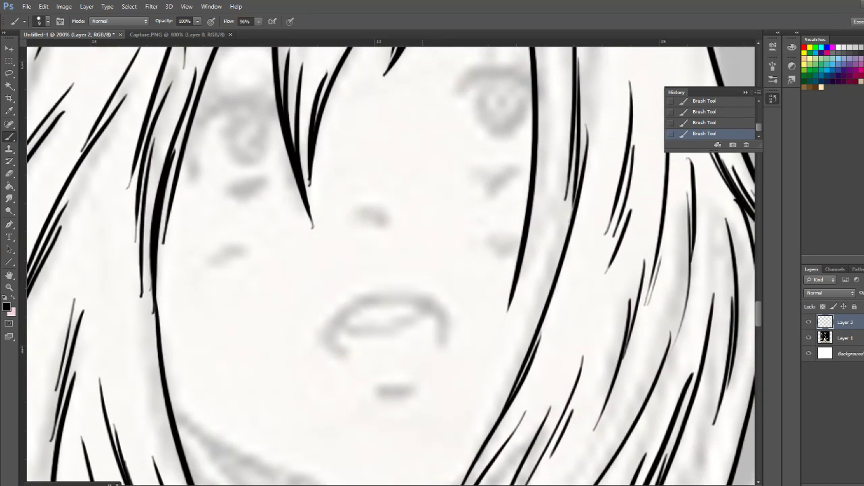
{"action": "mouse_move", "coordinate": [443, 345]}
{"action": "left_mouse_down"}
{"action": "mouse_move", "coordinate": [437, 312]}
{"action": "mouse_move", "coordinate": [402, 291]}
{"action": "mouse_move", "coordinate": [347, 307]}
{"action": "mouse_move", "coordinate": [339, 352]}
{"action": "left_mouse_up"}
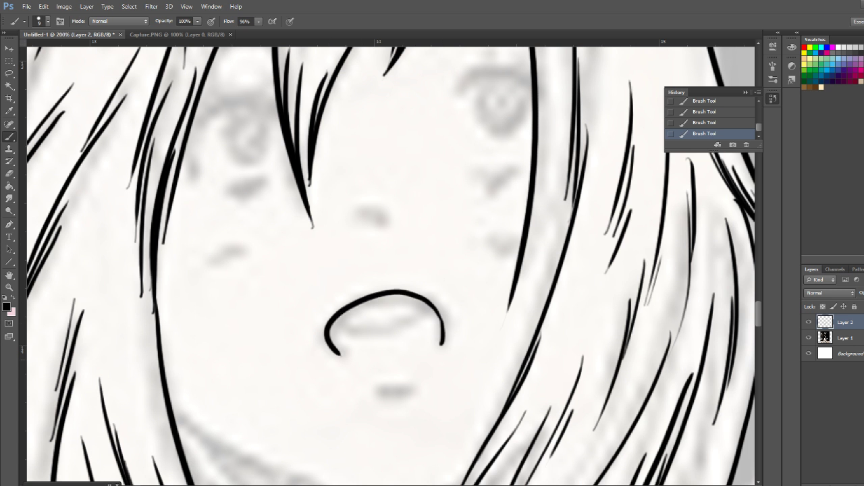
{"action": "key", "text": "ctrl+z"}
{"action": "mouse_move", "coordinate": [444, 340]}
{"action": "left_mouse_down"}
{"action": "mouse_move", "coordinate": [438, 306]}
{"action": "mouse_move", "coordinate": [392, 291]}
{"action": "mouse_move", "coordinate": [333, 320]}
{"action": "mouse_move", "coordinate": [345, 356]}
{"action": "left_mouse_up"}
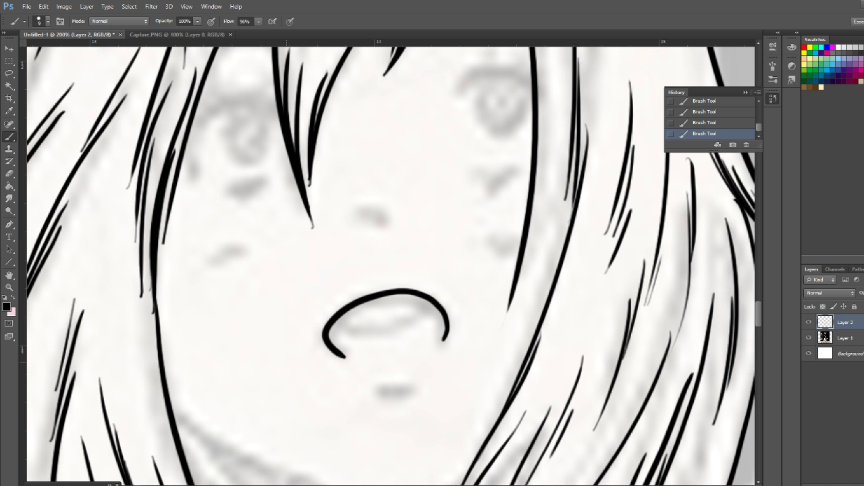
{"action": "mouse_move", "coordinate": [444, 339]}
{"action": "left_mouse_down"}
{"action": "mouse_move", "coordinate": [413, 292]}
{"action": "mouse_move", "coordinate": [343, 356]}
{"action": "left_mouse_up"}
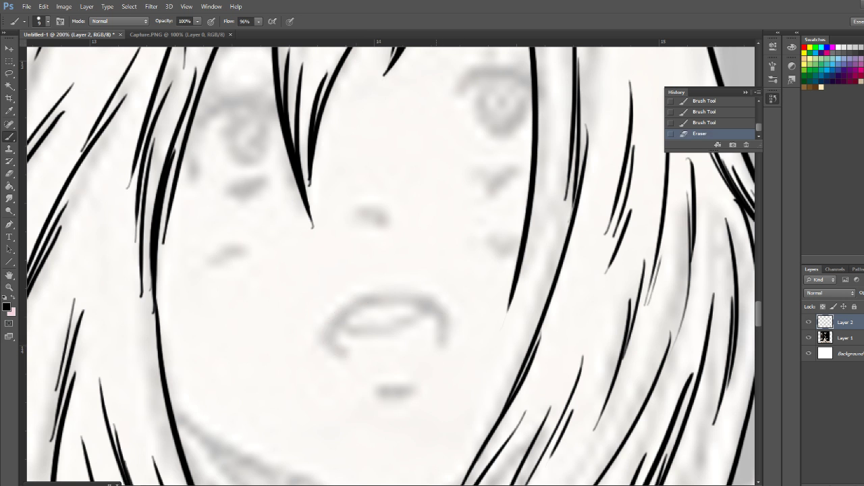
{"action": "mouse_move", "coordinate": [446, 339]}
{"action": "left_mouse_down"}
{"action": "mouse_move", "coordinate": [429, 303]}
{"action": "mouse_move", "coordinate": [393, 302]}
{"action": "mouse_move", "coordinate": [356, 311]}
{"action": "mouse_move", "coordinate": [342, 351]}
{"action": "left_mouse_up"}
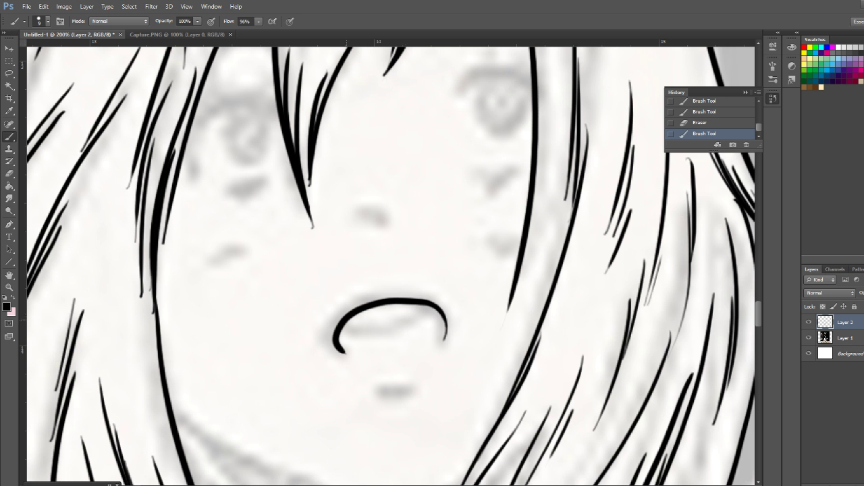
Ink the lower curve and right corner of the mouth, plus the short line beneath it
{"action": "mouse_move", "coordinate": [345, 325]}
{"action": "left_mouse_down"}
{"action": "mouse_move", "coordinate": [368, 333]}
{"action": "mouse_move", "coordinate": [436, 310]}
{"action": "left_mouse_up"}
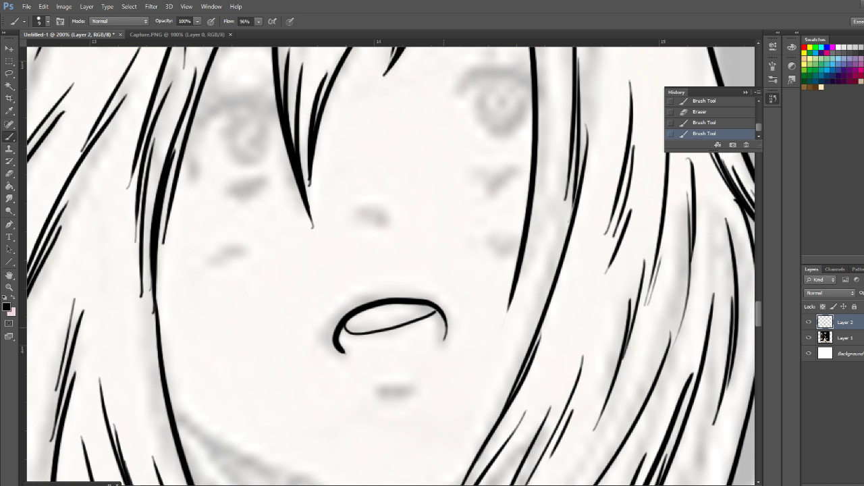
{"action": "key", "text": "ctrl+z"}
{"action": "mouse_move", "coordinate": [344, 326]}
{"action": "left_mouse_down"}
{"action": "mouse_move", "coordinate": [369, 334]}
{"action": "mouse_move", "coordinate": [436, 317]}
{"action": "mouse_move", "coordinate": [346, 331]}
{"action": "mouse_move", "coordinate": [420, 323]}
{"action": "mouse_move", "coordinate": [442, 311]}
{"action": "left_mouse_up"}
{"action": "key", "text": "ctrl+z"}
{"action": "key", "text": "ctrl+z"}
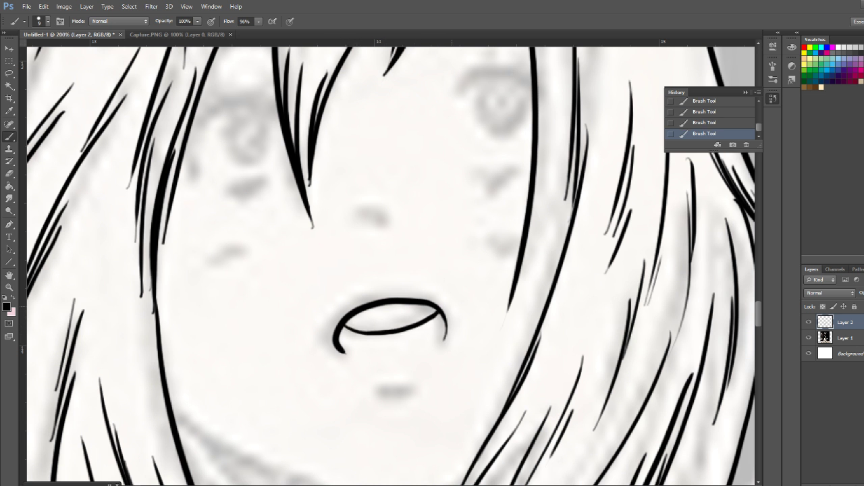
{"action": "left_click_drag", "start_coordinate": [380, 388], "coordinate": [405, 386]}
{"action": "mouse_move", "coordinate": [432, 304]}
{"action": "left_mouse_down"}
{"action": "mouse_move", "coordinate": [443, 309]}
{"action": "mouse_move", "coordinate": [442, 343]}
{"action": "left_mouse_up"}
Ink a short row of small blush marks on the girl's left cheek in the picture
{"action": "left_click_drag", "start_coordinate": [459, 260], "coordinate": [518, 372]}
{"action": "left_click_drag", "start_coordinate": [266, 376], "coordinate": [289, 367]}
{"action": "left_click_drag", "start_coordinate": [297, 363], "coordinate": [303, 362]}
{"action": "left_click_drag", "start_coordinate": [546, 365], "coordinate": [587, 162]}
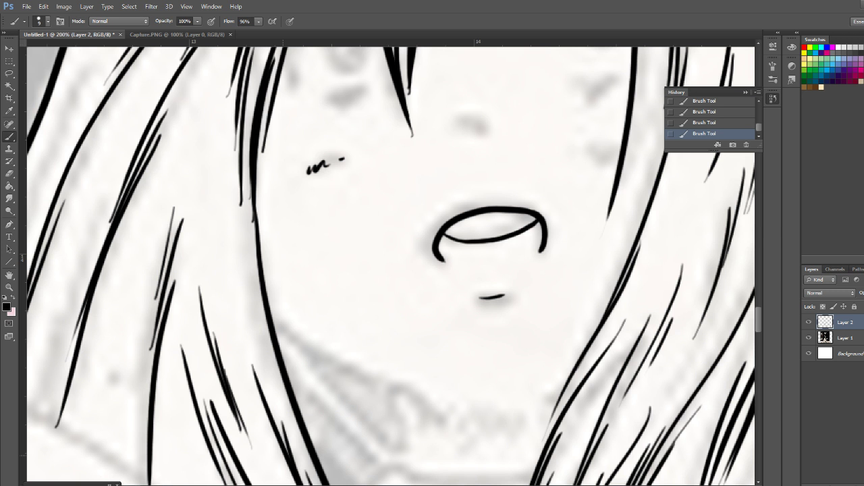
Add tapered strands along the inner edge of the right-hand hair beside the neck and higher up beside the face
{"action": "mouse_move", "coordinate": [642, 304]}
{"action": "left_mouse_down"}
{"action": "mouse_move", "coordinate": [374, 318]}
{"action": "mouse_move", "coordinate": [409, 159]}
{"action": "left_mouse_up"}
{"action": "left_click_drag", "start_coordinate": [410, 128], "coordinate": [290, 348]}
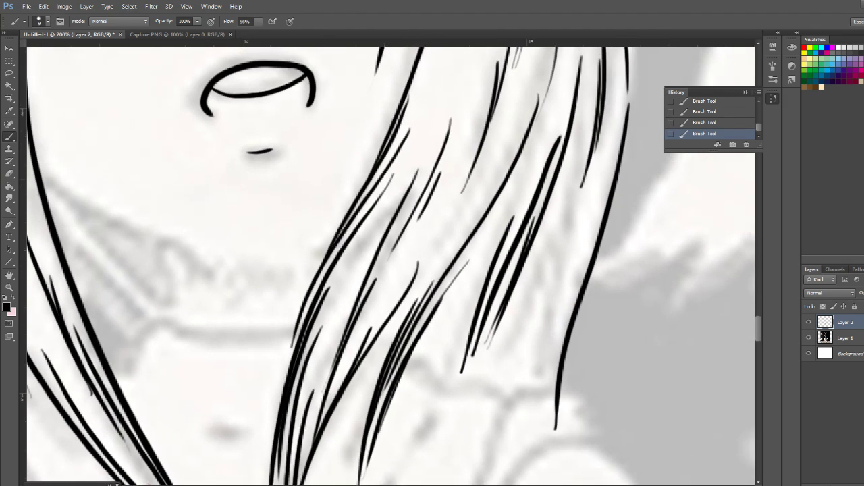
{"action": "left_click_drag", "start_coordinate": [329, 263], "coordinate": [282, 385]}
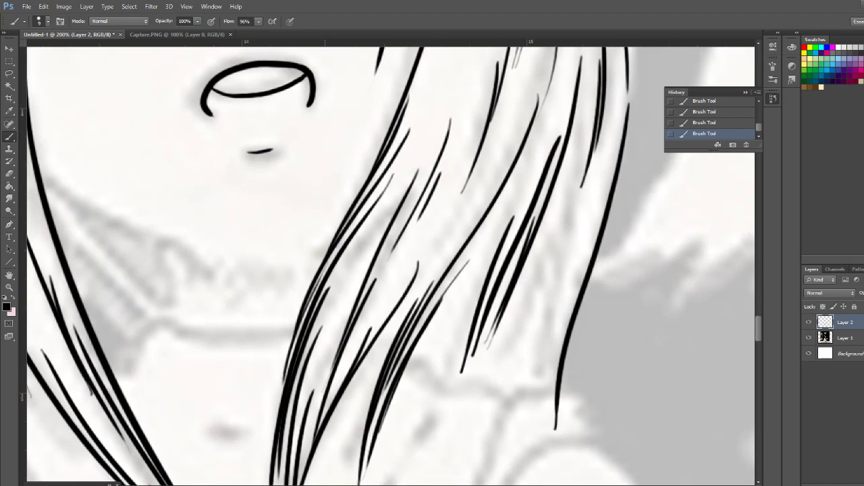
{"action": "left_click_drag", "start_coordinate": [419, 135], "coordinate": [338, 407]}
{"action": "left_click_drag", "start_coordinate": [440, 102], "coordinate": [434, 182]}
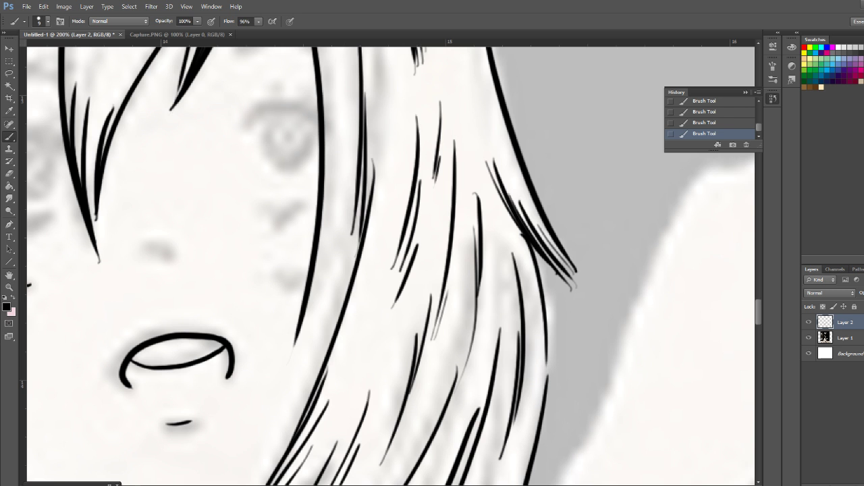
Ink the right eye's lower lid line, arched upper lash line and oval iris outline
{"action": "left_click_drag", "start_coordinate": [270, 208], "coordinate": [294, 208]}
{"action": "left_click_drag", "start_coordinate": [265, 206], "coordinate": [299, 208]}
{"action": "mouse_move", "coordinate": [246, 122]}
{"action": "left_mouse_down"}
{"action": "mouse_move", "coordinate": [273, 102]}
{"action": "mouse_move", "coordinate": [308, 107]}
{"action": "mouse_move", "coordinate": [317, 119]}
{"action": "mouse_move", "coordinate": [266, 108]}
{"action": "mouse_move", "coordinate": [317, 116]}
{"action": "left_mouse_up"}
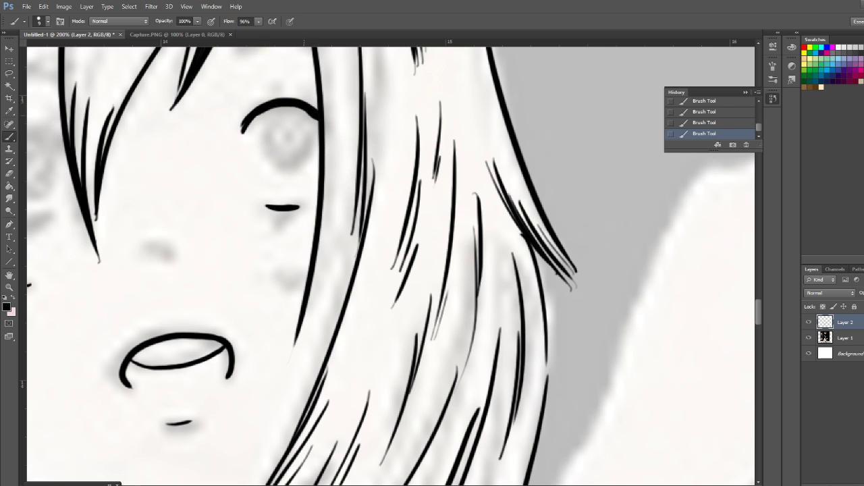
{"action": "mouse_move", "coordinate": [270, 110]}
{"action": "left_mouse_down"}
{"action": "mouse_move", "coordinate": [268, 146]}
{"action": "mouse_move", "coordinate": [293, 165]}
{"action": "mouse_move", "coordinate": [309, 156]}
{"action": "mouse_move", "coordinate": [293, 110]}
{"action": "left_mouse_up"}
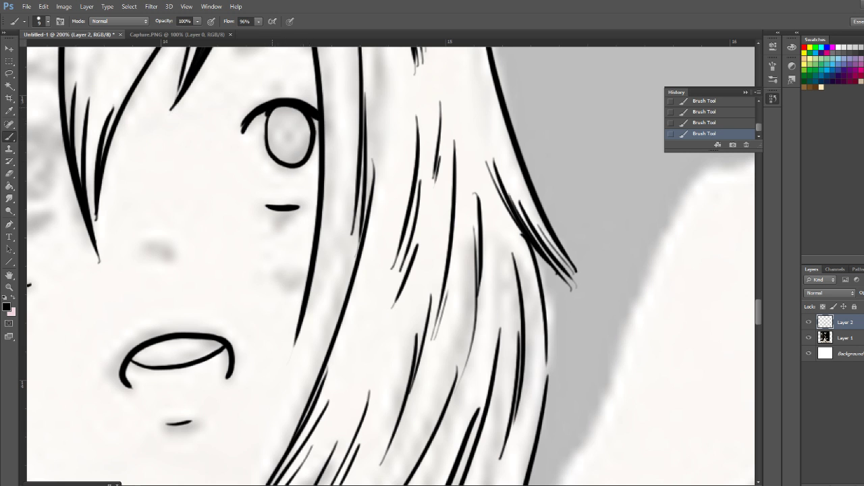
Ink small blush marks on the cheek below the right eye
{"action": "left_click_drag", "start_coordinate": [277, 272], "coordinate": [279, 279]}
{"action": "left_click_drag", "start_coordinate": [282, 270], "coordinate": [283, 284]}
{"action": "left_click_drag", "start_coordinate": [290, 272], "coordinate": [294, 282]}
{"action": "left_click", "coordinate": [302, 275]}
{"action": "mouse_move", "coordinate": [334, 132]}
{"action": "left_mouse_down"}
{"action": "mouse_move", "coordinate": [295, 332]}
{"action": "mouse_move", "coordinate": [283, 355]}
{"action": "left_mouse_up"}
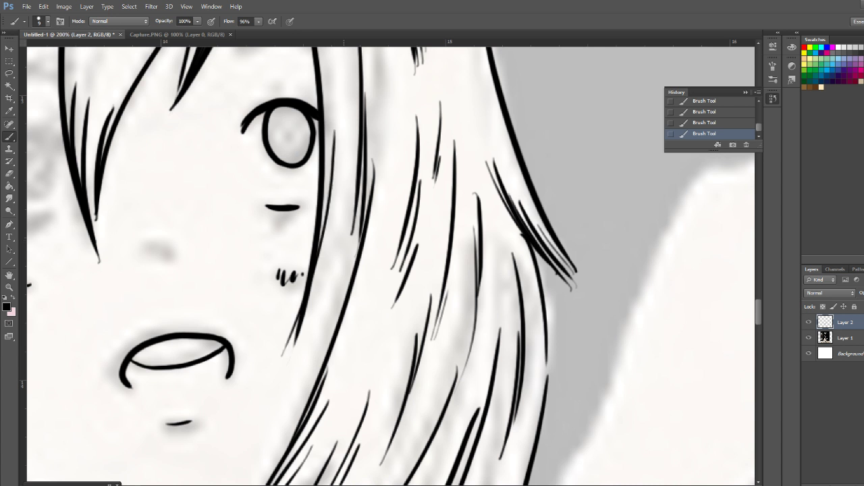
{"action": "key", "text": "ctrl+z"}
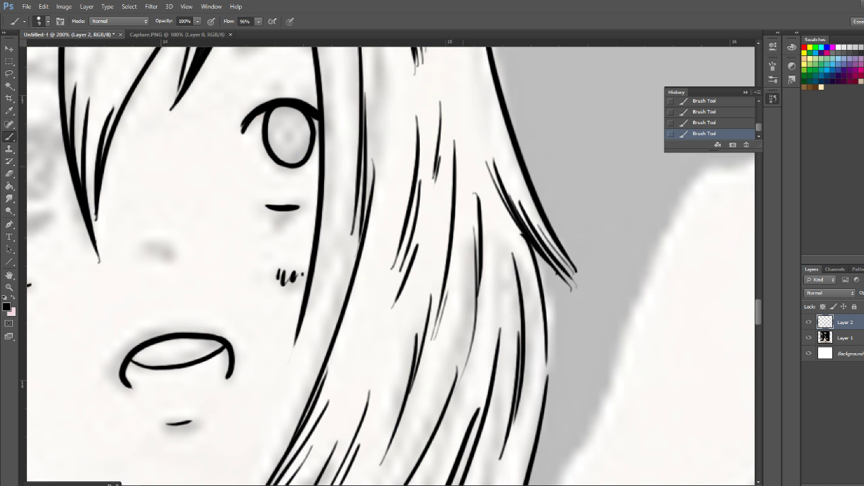
{"action": "key", "text": "ctrl+z"}
Erase the uneven joint in the outer hair outline on the right and bridge it with a smooth stroke
{"action": "mouse_move", "coordinate": [432, 135]}
{"action": "left_mouse_down"}
{"action": "mouse_move", "coordinate": [305, 309]}
{"action": "mouse_move", "coordinate": [350, 423]}
{"action": "left_mouse_up"}
{"action": "left_click_drag", "start_coordinate": [394, 281], "coordinate": [401, 305]}
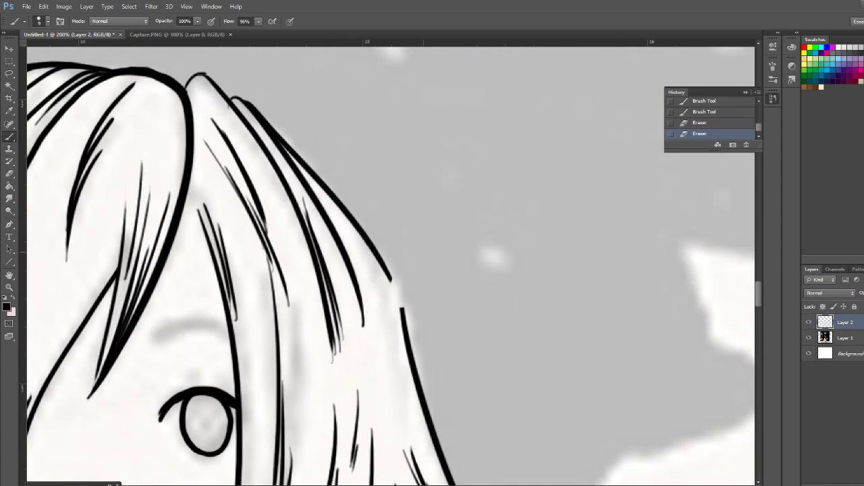
{"action": "left_click_drag", "start_coordinate": [387, 269], "coordinate": [405, 318]}
Erase the overlapping joint in the hair's upper left outline and redraw the crown edge as a thicker line
{"action": "mouse_move", "coordinate": [311, 216]}
{"action": "left_mouse_down"}
{"action": "mouse_move", "coordinate": [353, 259]}
{"action": "mouse_move", "coordinate": [559, 339]}
{"action": "left_mouse_up"}
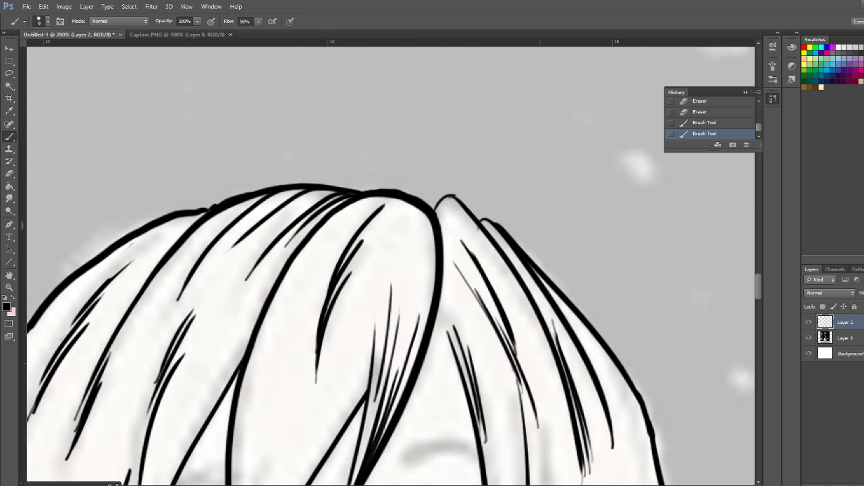
{"action": "mouse_move", "coordinate": [304, 283]}
{"action": "left_mouse_down"}
{"action": "mouse_move", "coordinate": [372, 263]}
{"action": "mouse_move", "coordinate": [561, 245]}
{"action": "left_mouse_up"}
{"action": "key", "text": "e"}
{"action": "left_click_drag", "start_coordinate": [473, 167], "coordinate": [446, 173]}
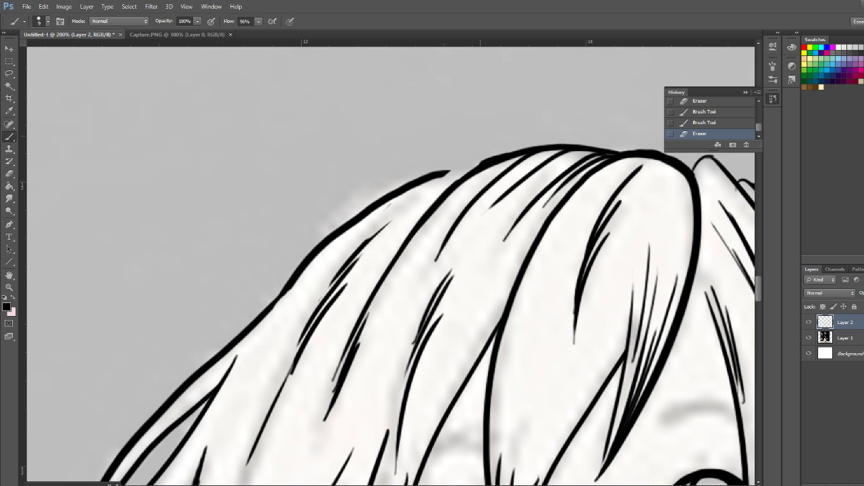
{"action": "mouse_move", "coordinate": [611, 149]}
{"action": "left_mouse_down"}
{"action": "mouse_move", "coordinate": [531, 143]}
{"action": "mouse_move", "coordinate": [471, 169]}
{"action": "mouse_move", "coordinate": [437, 197]}
{"action": "left_mouse_up"}
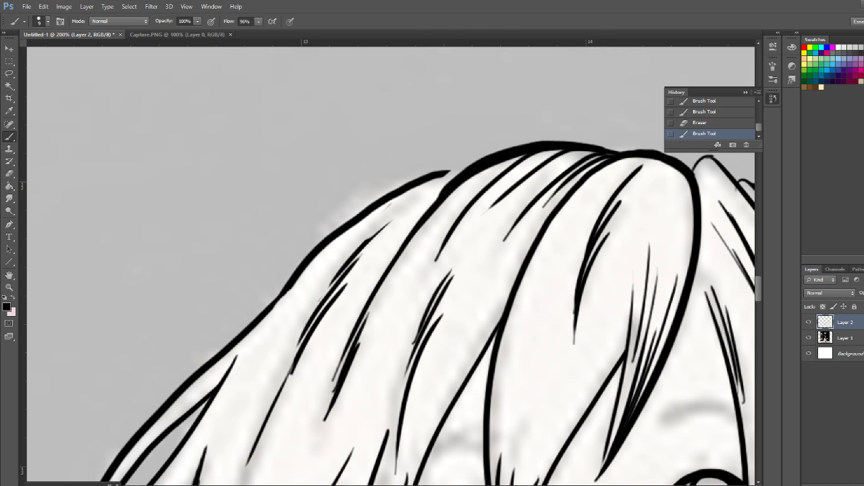
{"action": "mouse_move", "coordinate": [463, 170]}
{"action": "left_mouse_down"}
{"action": "mouse_move", "coordinate": [349, 219]}
{"action": "mouse_move", "coordinate": [247, 326]}
{"action": "left_mouse_up"}
Thicken the right eye's upper lid, add a pupil and fill the upper iris in solid black
{"action": "left_click_drag", "start_coordinate": [574, 432], "coordinate": [288, 91]}
{"action": "mouse_move", "coordinate": [426, 162]}
{"action": "left_mouse_down"}
{"action": "mouse_move", "coordinate": [409, 154]}
{"action": "mouse_move", "coordinate": [431, 139]}
{"action": "mouse_move", "coordinate": [448, 157]}
{"action": "left_mouse_up"}
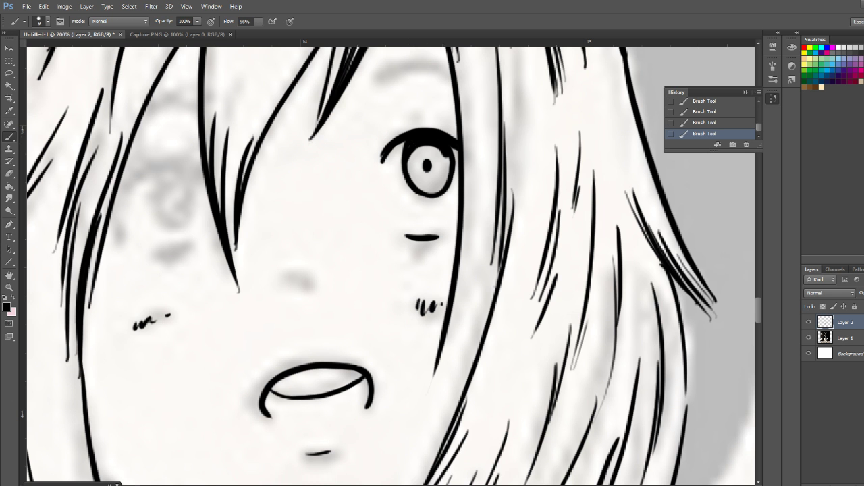
{"action": "mouse_move", "coordinate": [410, 152]}
{"action": "left_mouse_down"}
{"action": "mouse_move", "coordinate": [446, 139]}
{"action": "mouse_move", "coordinate": [457, 174]}
{"action": "left_mouse_up"}
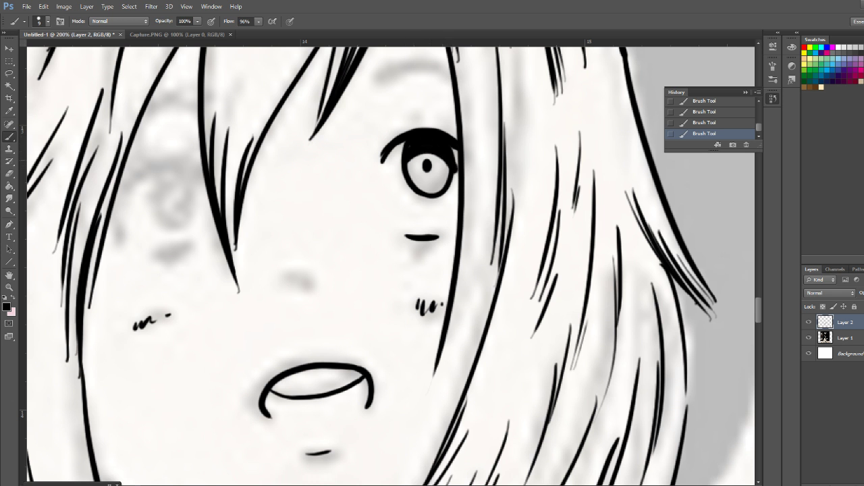
{"action": "key", "text": "ctrl+z"}
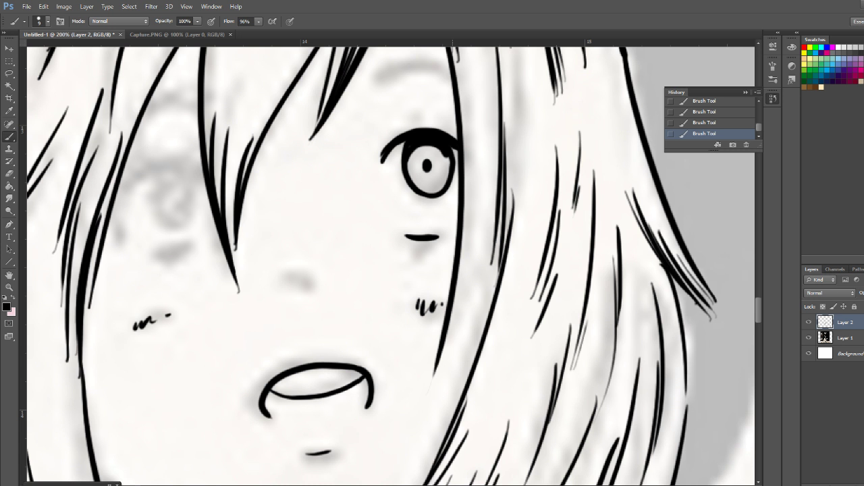
{"action": "mouse_move", "coordinate": [407, 163]}
{"action": "left_mouse_down"}
{"action": "mouse_move", "coordinate": [417, 151]}
{"action": "mouse_move", "coordinate": [446, 153]}
{"action": "mouse_move", "coordinate": [449, 169]}
{"action": "mouse_move", "coordinate": [417, 146]}
{"action": "mouse_move", "coordinate": [425, 164]}
{"action": "left_mouse_up"}
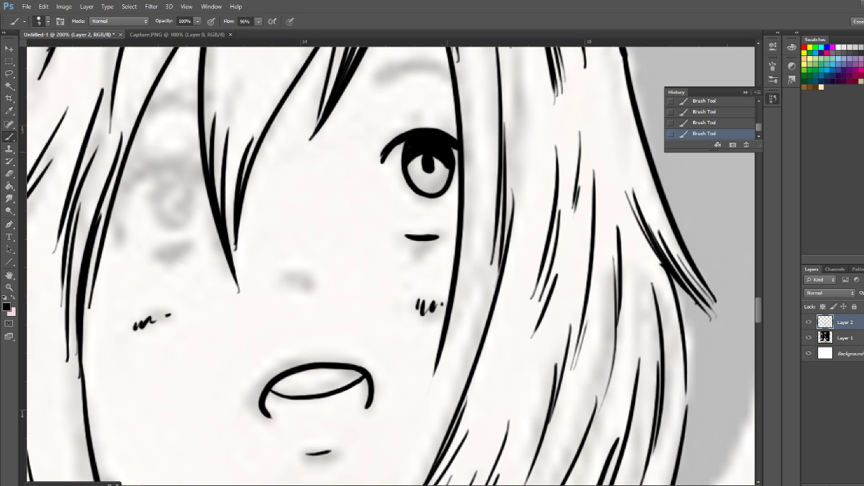
Ink the small nose mark and refine the right eye with lower lash ticks and a heavier upper lash line
{"action": "left_click_drag", "start_coordinate": [413, 240], "coordinate": [422, 246]}
{"action": "left_click_drag", "start_coordinate": [292, 276], "coordinate": [301, 288]}
{"action": "mouse_move", "coordinate": [457, 139]}
{"action": "left_mouse_down"}
{"action": "mouse_move", "coordinate": [413, 126]}
{"action": "mouse_move", "coordinate": [392, 135]}
{"action": "mouse_move", "coordinate": [379, 162]}
{"action": "left_mouse_up"}
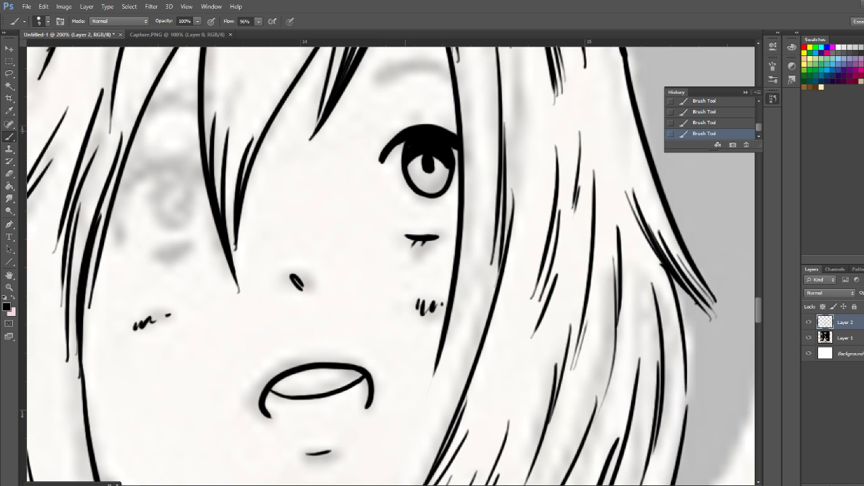
{"action": "mouse_move", "coordinate": [403, 130]}
{"action": "left_mouse_down"}
{"action": "mouse_move", "coordinate": [376, 160]}
{"action": "mouse_move", "coordinate": [379, 170]}
{"action": "left_mouse_up"}
{"action": "left_click_drag", "start_coordinate": [422, 239], "coordinate": [418, 245]}
Add fine strands to the fringe lock between the eyes and ink the right eyebrow with eyelid crease marks
{"action": "left_click_drag", "start_coordinate": [278, 66], "coordinate": [229, 193]}
{"action": "left_click_drag", "start_coordinate": [249, 123], "coordinate": [234, 189]}
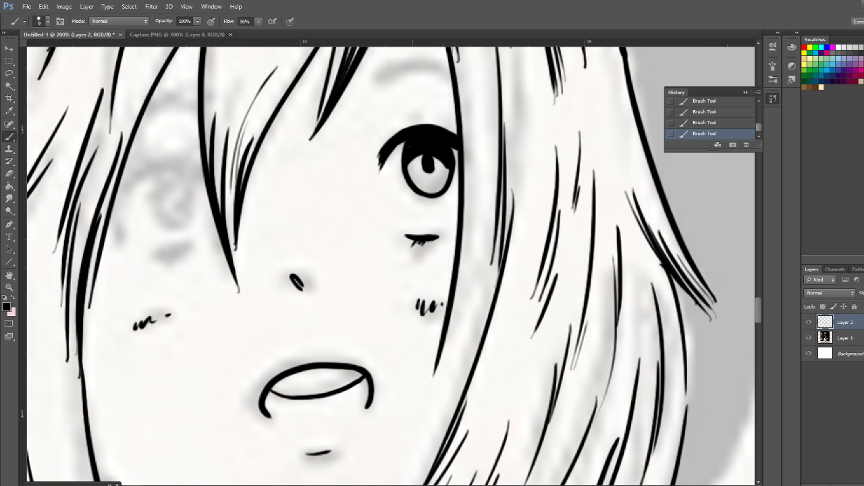
{"action": "mouse_move", "coordinate": [370, 82]}
{"action": "left_mouse_down"}
{"action": "mouse_move", "coordinate": [419, 65]}
{"action": "mouse_move", "coordinate": [451, 77]}
{"action": "left_mouse_up"}
{"action": "mouse_move", "coordinate": [374, 77]}
{"action": "left_mouse_down"}
{"action": "mouse_move", "coordinate": [410, 62]}
{"action": "mouse_move", "coordinate": [450, 75]}
{"action": "mouse_move", "coordinate": [414, 66]}
{"action": "mouse_move", "coordinate": [370, 80]}
{"action": "mouse_move", "coordinate": [427, 64]}
{"action": "left_mouse_up"}
{"action": "left_click_drag", "start_coordinate": [388, 127], "coordinate": [440, 118]}
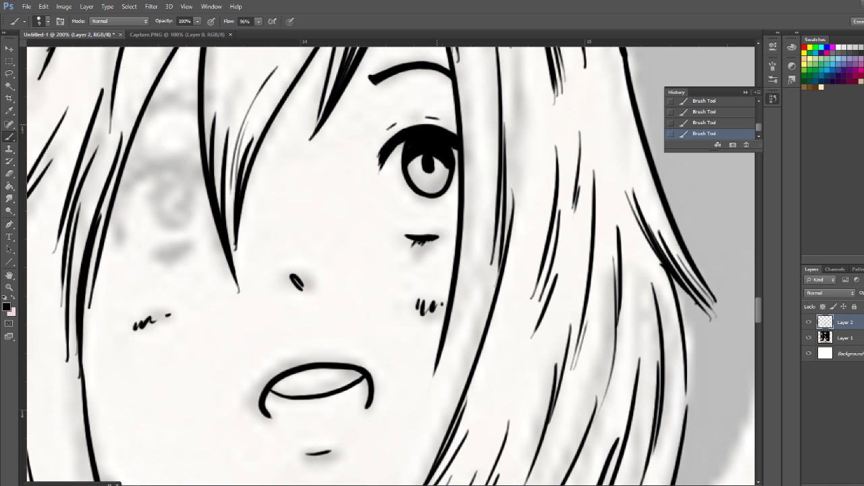
Ink the left eye's lower lash mark and thick upper lash line, with extra fine strands in the nearby fringe
{"action": "mouse_move", "coordinate": [159, 252]}
{"action": "left_mouse_down"}
{"action": "mouse_move", "coordinate": [186, 248]}
{"action": "mouse_move", "coordinate": [168, 261]}
{"action": "left_mouse_up"}
{"action": "left_click_drag", "start_coordinate": [248, 64], "coordinate": [227, 123]}
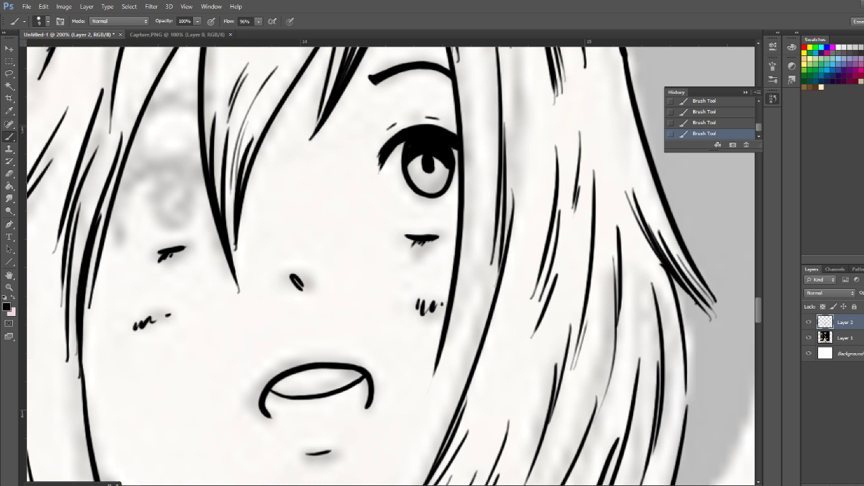
{"action": "mouse_move", "coordinate": [199, 162]}
{"action": "left_mouse_down"}
{"action": "mouse_move", "coordinate": [175, 158]}
{"action": "mouse_move", "coordinate": [129, 185]}
{"action": "left_mouse_up"}
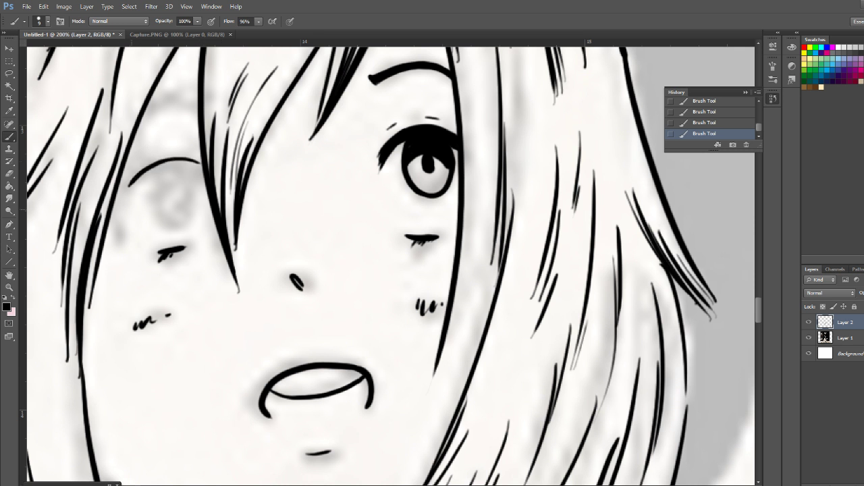
{"action": "left_click_drag", "start_coordinate": [201, 164], "coordinate": [117, 185]}
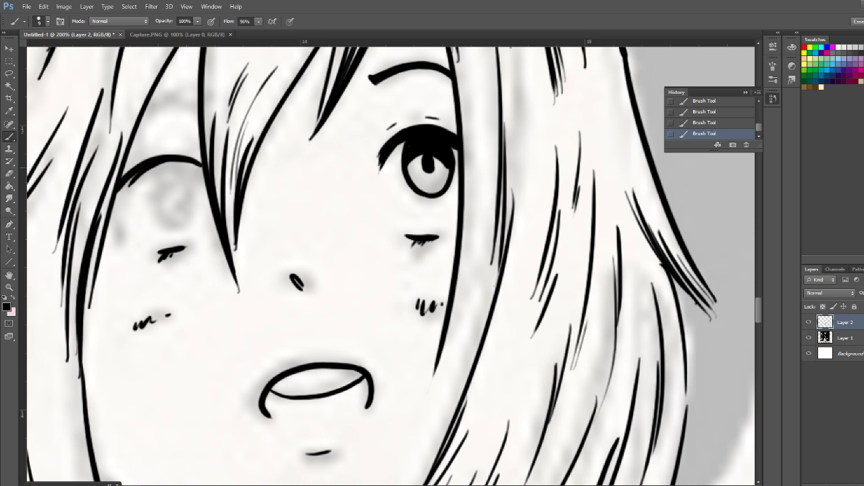
{"action": "left_click_drag", "start_coordinate": [194, 162], "coordinate": [120, 195]}
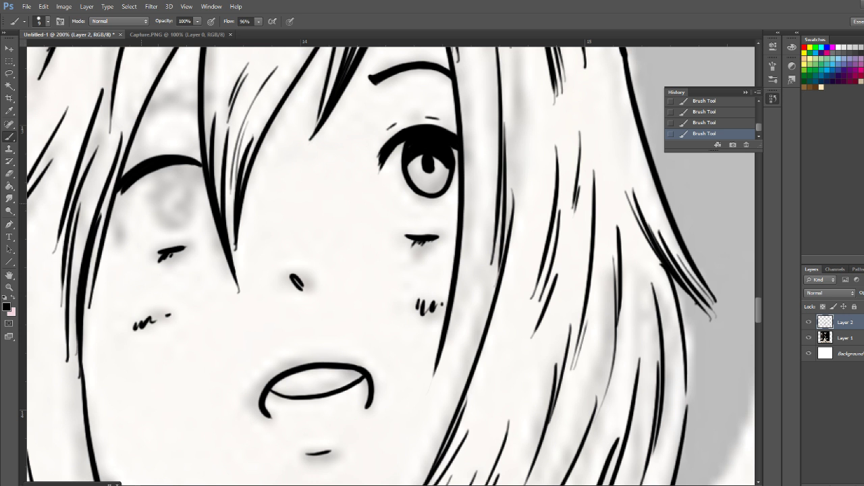
Outline the left eye's oval iris, darken its upper part and add the pupil
{"action": "left_click_drag", "start_coordinate": [185, 164], "coordinate": [205, 175]}
{"action": "mouse_move", "coordinate": [162, 169]}
{"action": "left_mouse_down"}
{"action": "mouse_move", "coordinate": [160, 220]}
{"action": "mouse_move", "coordinate": [187, 217]}
{"action": "mouse_move", "coordinate": [196, 191]}
{"action": "mouse_move", "coordinate": [170, 166]}
{"action": "left_mouse_up"}
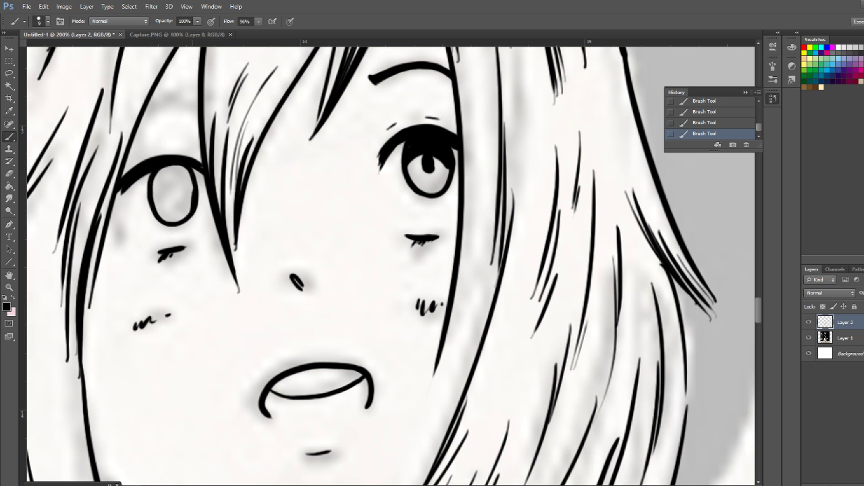
{"action": "mouse_move", "coordinate": [174, 194]}
{"action": "left_mouse_down"}
{"action": "mouse_move", "coordinate": [166, 170]}
{"action": "mouse_move", "coordinate": [192, 177]}
{"action": "mouse_move", "coordinate": [155, 184]}
{"action": "mouse_move", "coordinate": [179, 174]}
{"action": "mouse_move", "coordinate": [199, 192]}
{"action": "left_mouse_up"}
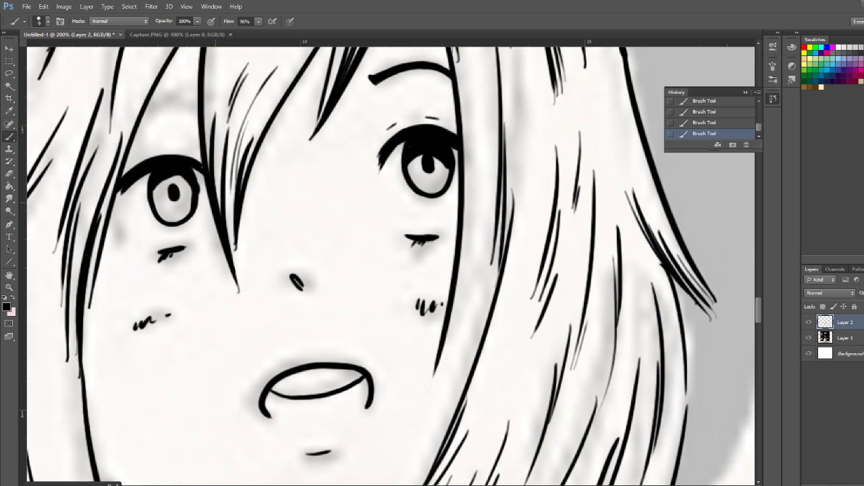
Join the left eye's pupil to the dark upper iris and ink a short mark at the eye's outer corner
{"action": "left_click_drag", "start_coordinate": [201, 193], "coordinate": [192, 170]}
{"action": "mouse_move", "coordinate": [154, 193]}
{"action": "left_mouse_down"}
{"action": "mouse_move", "coordinate": [174, 181]}
{"action": "mouse_move", "coordinate": [191, 191]}
{"action": "mouse_move", "coordinate": [166, 185]}
{"action": "mouse_move", "coordinate": [154, 199]}
{"action": "mouse_move", "coordinate": [169, 185]}
{"action": "left_mouse_up"}
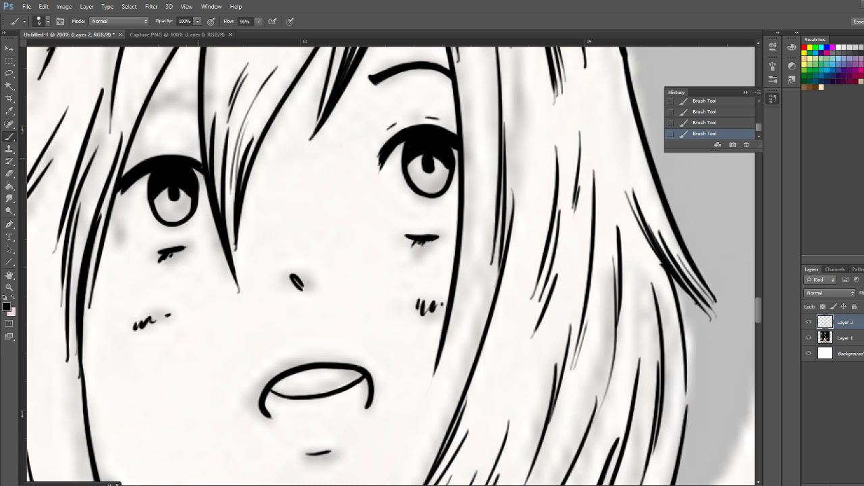
{"action": "left_click_drag", "start_coordinate": [118, 212], "coordinate": [109, 236]}
Add long fine strands to the hair lock beside the right eye, with denser strokes toward its lower tip
{"action": "left_click_drag", "start_coordinate": [477, 104], "coordinate": [430, 364]}
{"action": "mouse_move", "coordinate": [490, 133]}
{"action": "left_mouse_down"}
{"action": "mouse_move", "coordinate": [482, 200]}
{"action": "mouse_move", "coordinate": [435, 361]}
{"action": "left_mouse_up"}
{"action": "left_click_drag", "start_coordinate": [483, 258], "coordinate": [442, 406]}
{"action": "left_click_drag", "start_coordinate": [472, 316], "coordinate": [439, 416]}
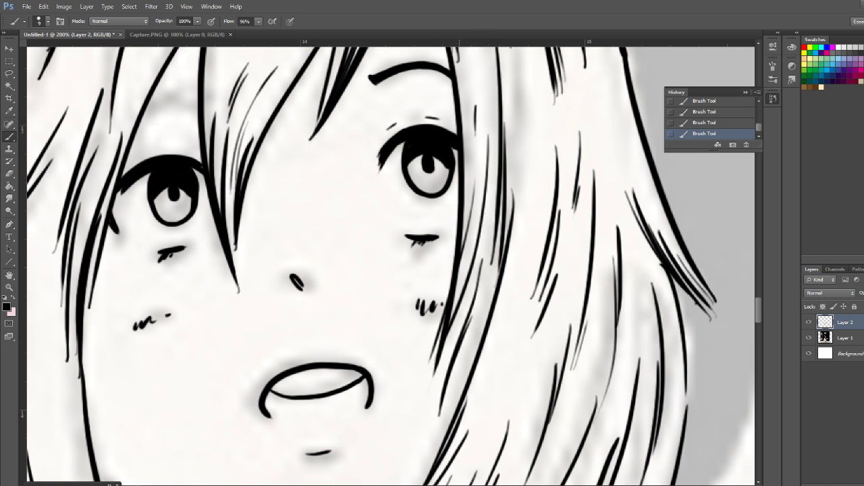
{"action": "left_click_drag", "start_coordinate": [473, 329], "coordinate": [440, 427]}
{"action": "left_click_drag", "start_coordinate": [457, 374], "coordinate": [448, 418]}
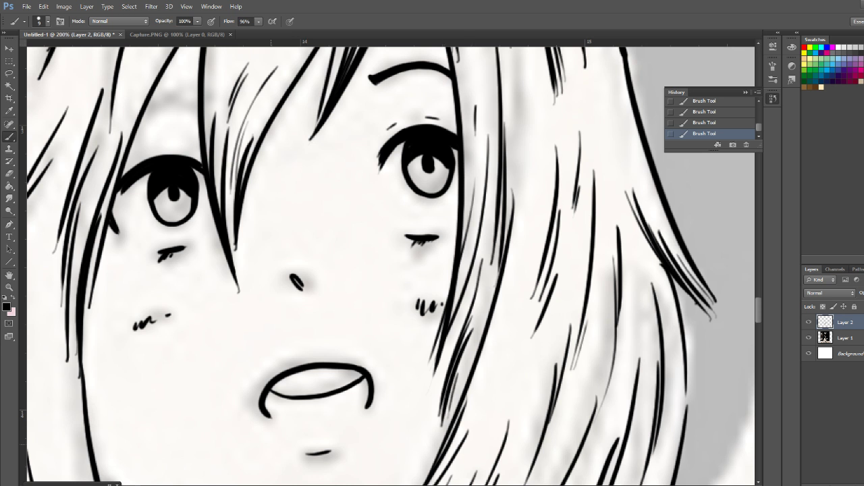
Thicken the outlines of the two small hair bumps beside the parting at the crown
{"action": "scroll", "coordinate": [390, 265], "scroll_direction": "up", "scroll_amount": 10}
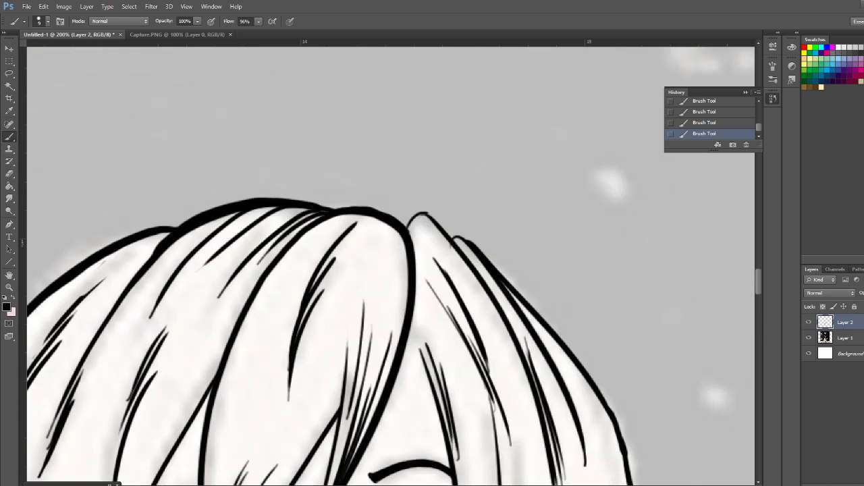
{"action": "scroll", "coordinate": [390, 264], "scroll_direction": "down", "scroll_amount": 6}
{"action": "scroll", "coordinate": [390, 265], "scroll_direction": "up", "scroll_amount": 2}
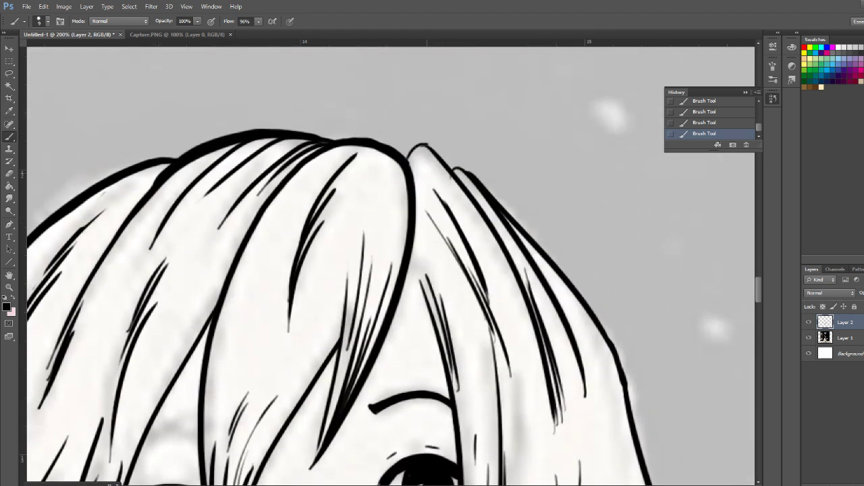
{"action": "mouse_move", "coordinate": [409, 163]}
{"action": "left_mouse_down"}
{"action": "mouse_move", "coordinate": [419, 144]}
{"action": "mouse_move", "coordinate": [437, 154]}
{"action": "mouse_move", "coordinate": [480, 215]}
{"action": "left_mouse_up"}
{"action": "left_click_drag", "start_coordinate": [454, 170], "coordinate": [485, 185]}
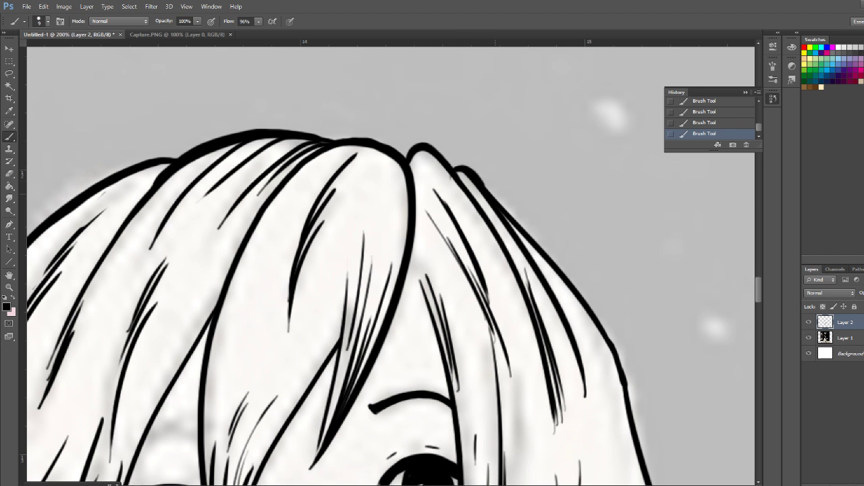
Ink the jawline from the left hair lock to under the chin and a short jaw stroke beside the right lock
{"action": "scroll", "coordinate": [390, 264], "scroll_direction": "down", "scroll_amount": 15}
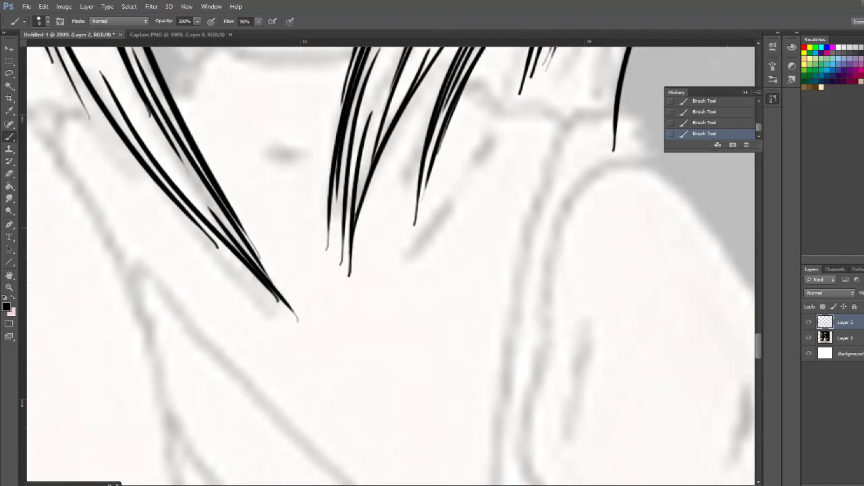
{"action": "left_click_drag", "start_coordinate": [492, 135], "coordinate": [466, 177]}
{"action": "left_click_drag", "start_coordinate": [439, 224], "coordinate": [390, 268]}
{"action": "key", "text": "ctrl+minus"}
{"action": "key", "text": "ctrl+minus"}
{"action": "key", "text": "ctrl+minus"}
{"action": "key", "text": "ctrl+minus"}
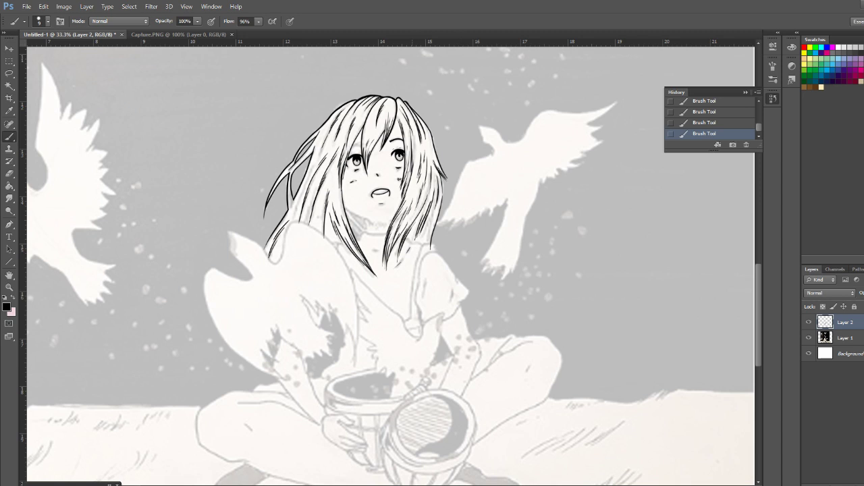
{"action": "key", "text": "ctrl+plus"}
{"action": "key", "text": "ctrl+plus"}
{"action": "key", "text": "ctrl+plus"}
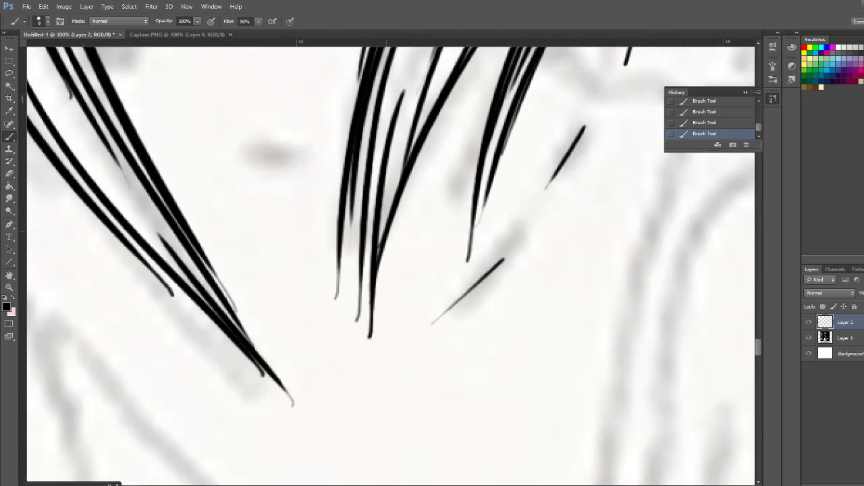
{"action": "key", "text": "ctrl+plus"}
{"action": "key", "text": "ctrl+plus"}
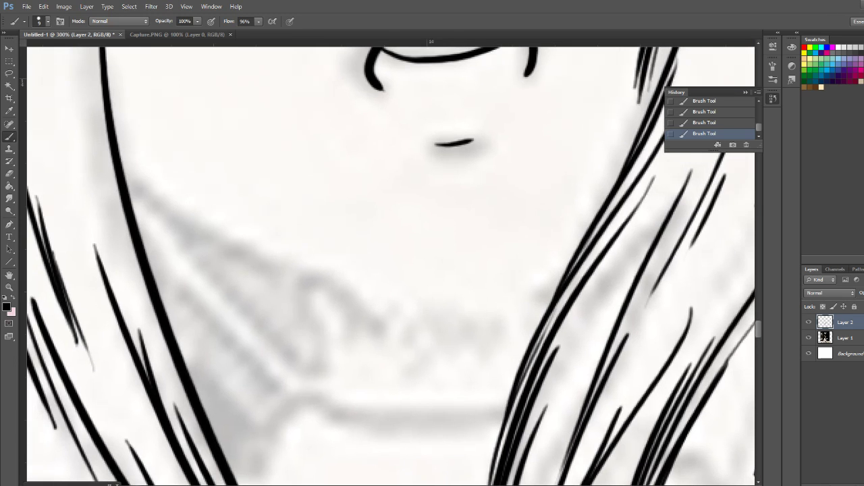
{"action": "left_click_drag", "start_coordinate": [176, 178], "coordinate": [119, 248]}
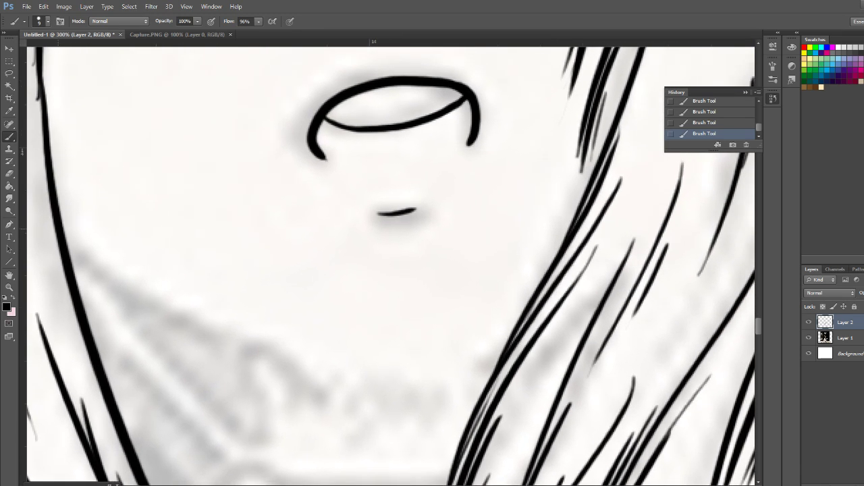
{"action": "mouse_move", "coordinate": [63, 232]}
{"action": "left_mouse_down"}
{"action": "mouse_move", "coordinate": [128, 297]}
{"action": "mouse_move", "coordinate": [317, 379]}
{"action": "left_mouse_up"}
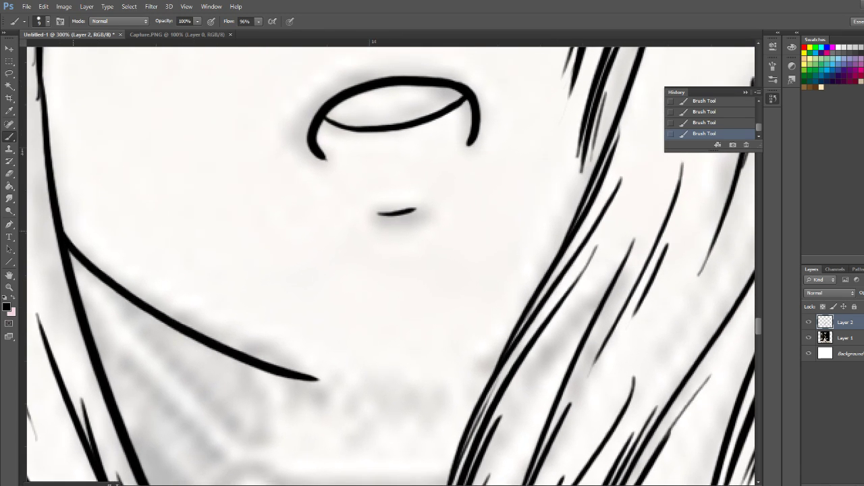
{"action": "left_click_drag", "start_coordinate": [562, 365], "coordinate": [513, 371]}
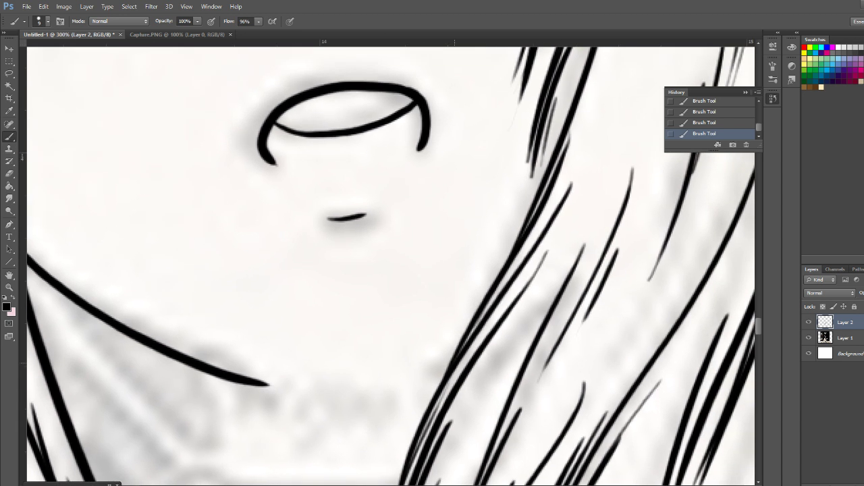
{"action": "left_click_drag", "start_coordinate": [450, 366], "coordinate": [407, 382]}
Ink the left side of the neck, the curved neckline and the wavy collar edge running down to the left hair lock
{"action": "mouse_move", "coordinate": [386, 304]}
{"action": "left_mouse_down"}
{"action": "mouse_move", "coordinate": [397, 438]}
{"action": "mouse_move", "coordinate": [341, 182]}
{"action": "left_mouse_up"}
{"action": "left_click_drag", "start_coordinate": [322, 297], "coordinate": [329, 403]}
{"action": "mouse_move", "coordinate": [590, 373]}
{"action": "left_mouse_down"}
{"action": "mouse_move", "coordinate": [494, 279]}
{"action": "mouse_move", "coordinate": [529, 270]}
{"action": "left_mouse_up"}
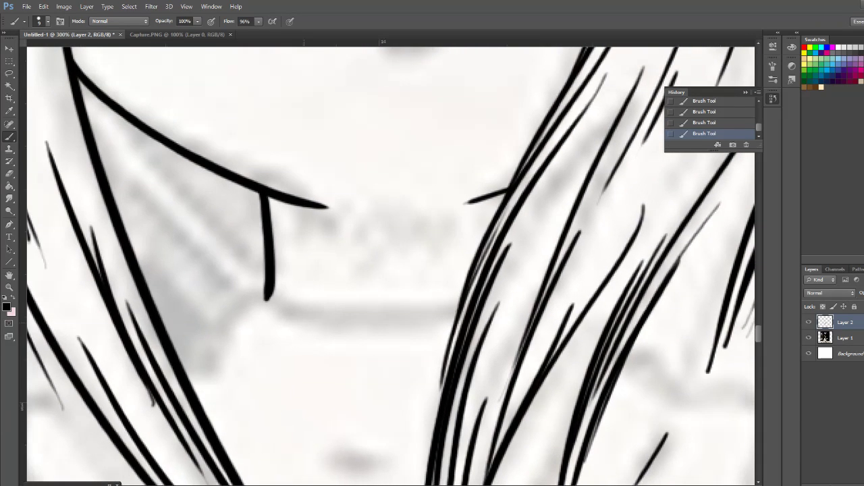
{"action": "mouse_move", "coordinate": [267, 295]}
{"action": "left_mouse_down"}
{"action": "mouse_move", "coordinate": [309, 314]}
{"action": "mouse_move", "coordinate": [417, 320]}
{"action": "mouse_move", "coordinate": [457, 312]}
{"action": "left_mouse_up"}
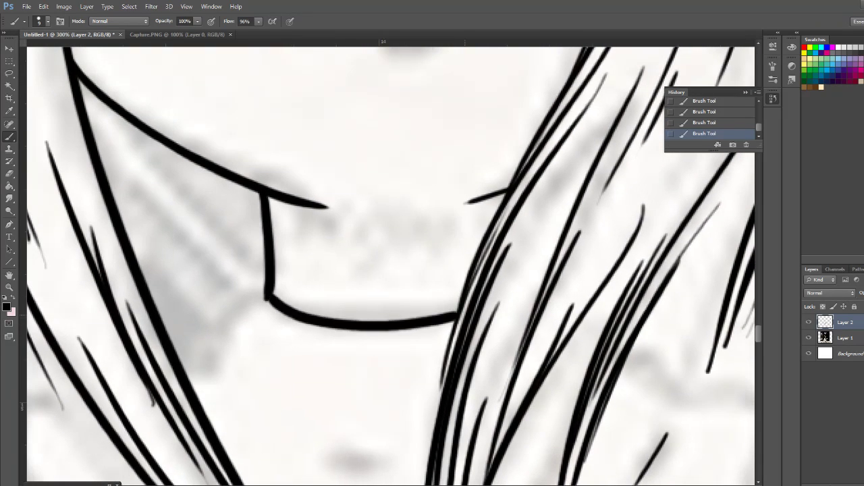
{"action": "mouse_move", "coordinate": [264, 287]}
{"action": "left_mouse_down"}
{"action": "mouse_move", "coordinate": [231, 313]}
{"action": "mouse_move", "coordinate": [223, 357]}
{"action": "mouse_move", "coordinate": [194, 384]}
{"action": "left_mouse_up"}
{"action": "mouse_move", "coordinate": [286, 405]}
{"action": "left_mouse_down"}
{"action": "mouse_move", "coordinate": [439, 262]}
{"action": "mouse_move", "coordinate": [456, 269]}
{"action": "left_mouse_up"}
{"action": "left_click_drag", "start_coordinate": [427, 152], "coordinate": [439, 151]}
{"action": "left_click_drag", "start_coordinate": [499, 405], "coordinate": [575, 320]}
Ink the wavy collar edge from the right hair lock out toward the shoulder
{"action": "key", "text": "ctrl+minus"}
{"action": "key", "text": "ctrl+minus"}
{"action": "key", "text": "ctrl+minus"}
{"action": "key", "text": "ctrl+minus"}
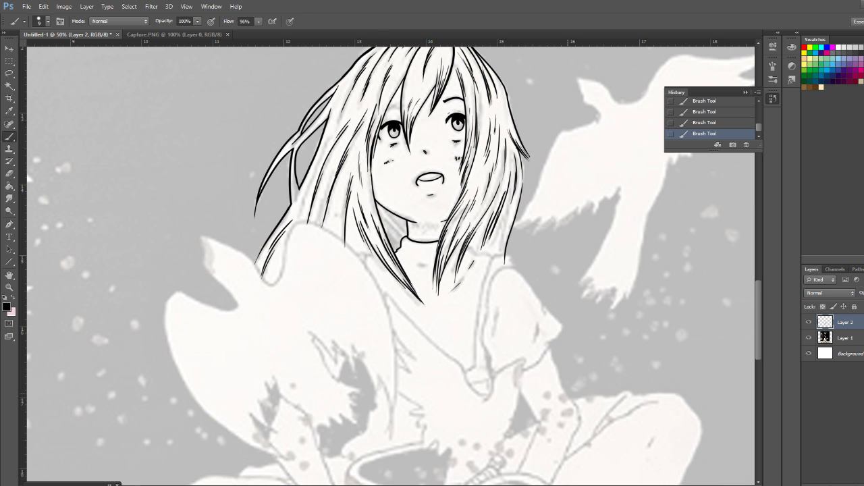
{"action": "left_click_drag", "start_coordinate": [446, 351], "coordinate": [344, 160]}
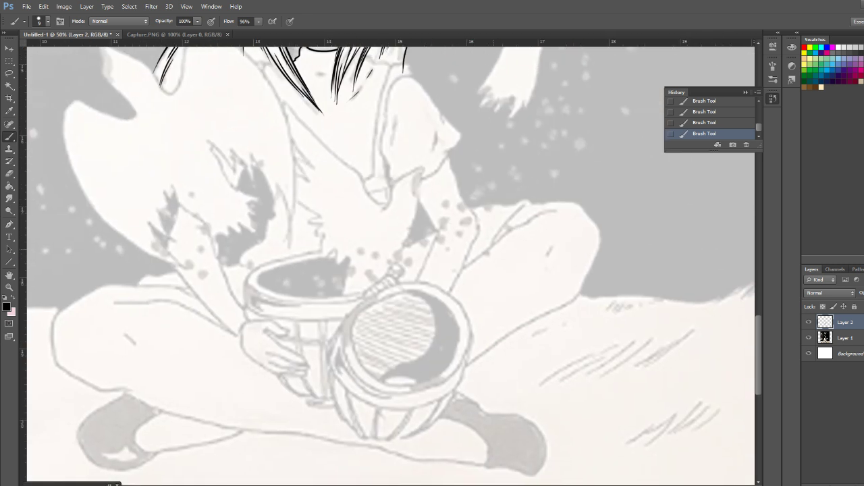
{"action": "key", "text": "ctrl+plus"}
{"action": "key", "text": "ctrl+plus"}
{"action": "key", "text": "ctrl+plus"}
{"action": "mouse_move", "coordinate": [587, 135]}
{"action": "left_mouse_down"}
{"action": "mouse_move", "coordinate": [500, 355]}
{"action": "mouse_move", "coordinate": [499, 407]}
{"action": "mouse_move", "coordinate": [644, 465]}
{"action": "mouse_move", "coordinate": [593, 254]}
{"action": "mouse_move", "coordinate": [628, 293]}
{"action": "mouse_move", "coordinate": [660, 396]}
{"action": "left_mouse_up"}
{"action": "mouse_move", "coordinate": [335, 213]}
{"action": "left_mouse_down"}
{"action": "mouse_move", "coordinate": [342, 212]}
{"action": "mouse_move", "coordinate": [360, 247]}
{"action": "left_mouse_up"}
{"action": "mouse_move", "coordinate": [336, 214]}
{"action": "left_mouse_down"}
{"action": "mouse_move", "coordinate": [366, 252]}
{"action": "mouse_move", "coordinate": [428, 263]}
{"action": "left_mouse_up"}
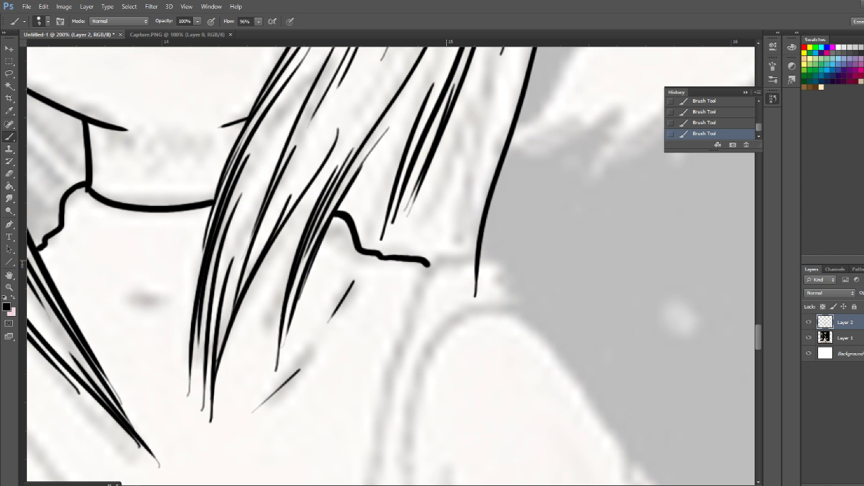
Ink the right sleeve's outline from the shoulder around its pointed tip, with the fold mark and the curved lower hem
{"action": "left_click_drag", "start_coordinate": [459, 310], "coordinate": [341, 135]}
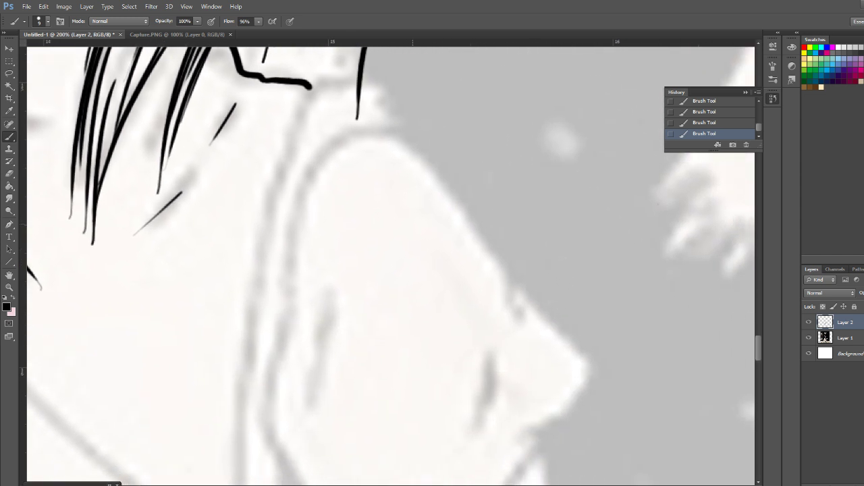
{"action": "mouse_move", "coordinate": [312, 88]}
{"action": "left_mouse_down"}
{"action": "mouse_move", "coordinate": [362, 112]}
{"action": "mouse_move", "coordinate": [498, 250]}
{"action": "mouse_move", "coordinate": [514, 305]}
{"action": "mouse_move", "coordinate": [439, 139]}
{"action": "mouse_move", "coordinate": [474, 156]}
{"action": "mouse_move", "coordinate": [513, 215]}
{"action": "mouse_move", "coordinate": [413, 296]}
{"action": "left_mouse_up"}
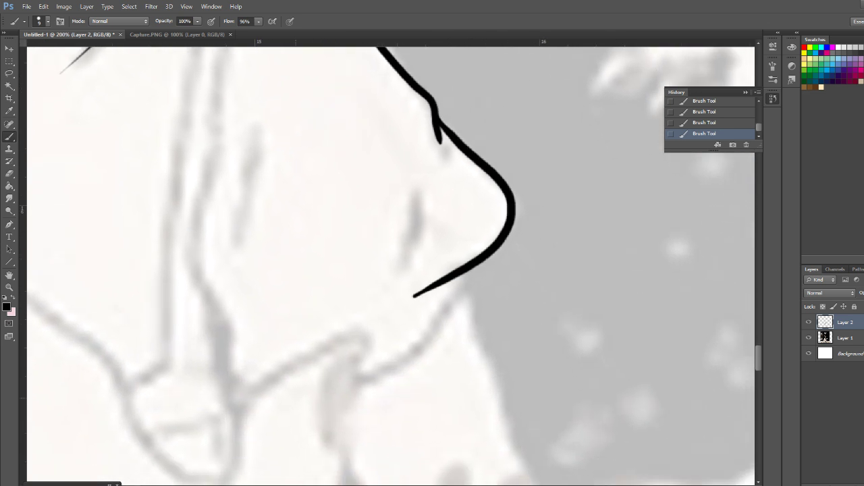
{"action": "mouse_move", "coordinate": [469, 265]}
{"action": "left_mouse_down"}
{"action": "mouse_move", "coordinate": [553, 178]}
{"action": "mouse_move", "coordinate": [476, 285]}
{"action": "mouse_move", "coordinate": [312, 357]}
{"action": "left_mouse_up"}
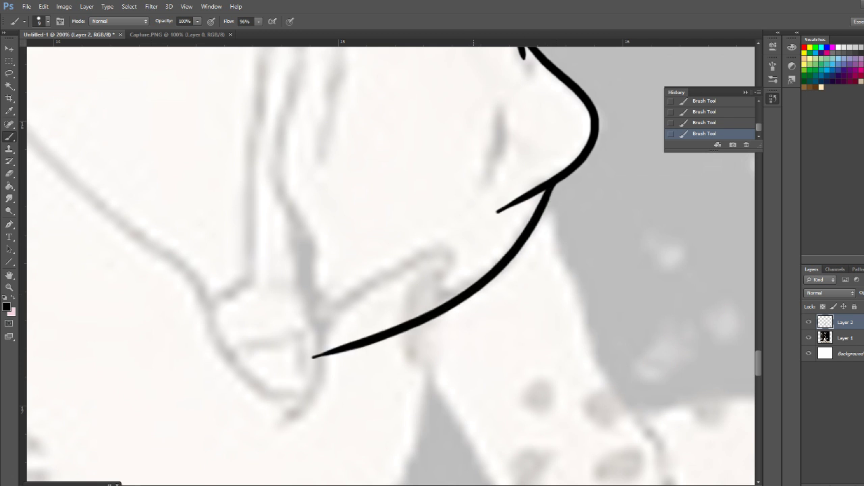
Undo the stray brush mark and ink the short dash on the chest below the neckline
{"action": "mouse_move", "coordinate": [395, 145]}
{"action": "left_mouse_down"}
{"action": "mouse_move", "coordinate": [524, 354]}
{"action": "mouse_move", "coordinate": [534, 352]}
{"action": "left_mouse_up"}
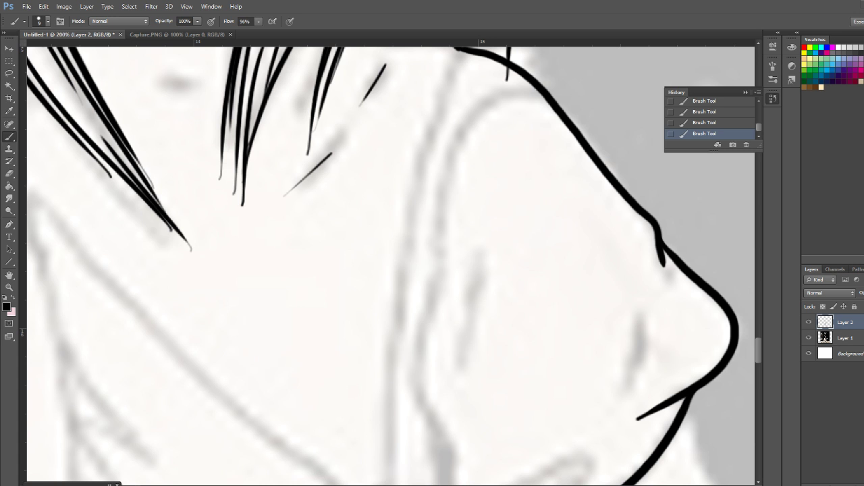
{"action": "left_click", "coordinate": [313, 171]}
{"action": "key", "text": "ctrl+z"}
{"action": "left_click_drag", "start_coordinate": [337, 155], "coordinate": [467, 436]}
{"action": "left_click_drag", "start_coordinate": [298, 363], "coordinate": [333, 364]}
Ink a diagonal neck line from the jaw to the collar corner, redrawing it once
{"action": "left_click_drag", "start_coordinate": [266, 188], "coordinate": [382, 262]}
{"action": "left_click_drag", "start_coordinate": [257, 202], "coordinate": [362, 316]}
{"action": "key", "text": "ctrl+z"}
{"action": "left_click_drag", "start_coordinate": [264, 204], "coordinate": [363, 316]}
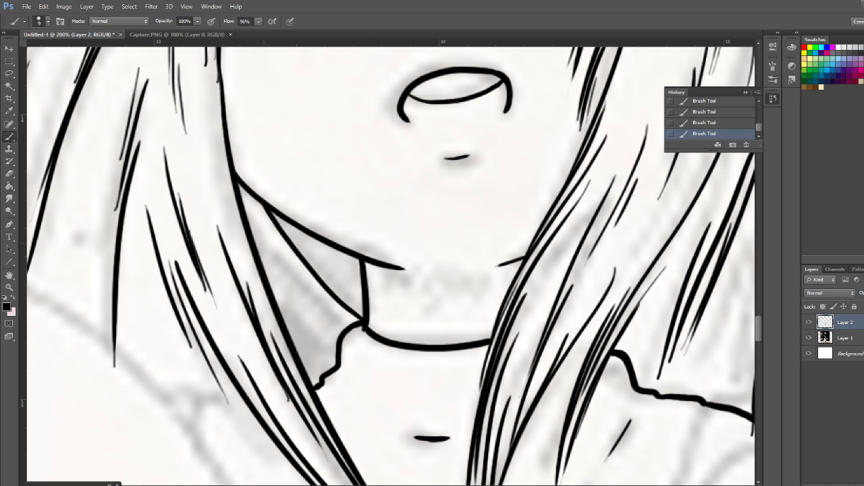
{"action": "mouse_move", "coordinate": [252, 231]}
{"action": "left_mouse_down"}
{"action": "mouse_move", "coordinate": [306, 290]}
{"action": "mouse_move", "coordinate": [355, 331]}
{"action": "left_mouse_up"}
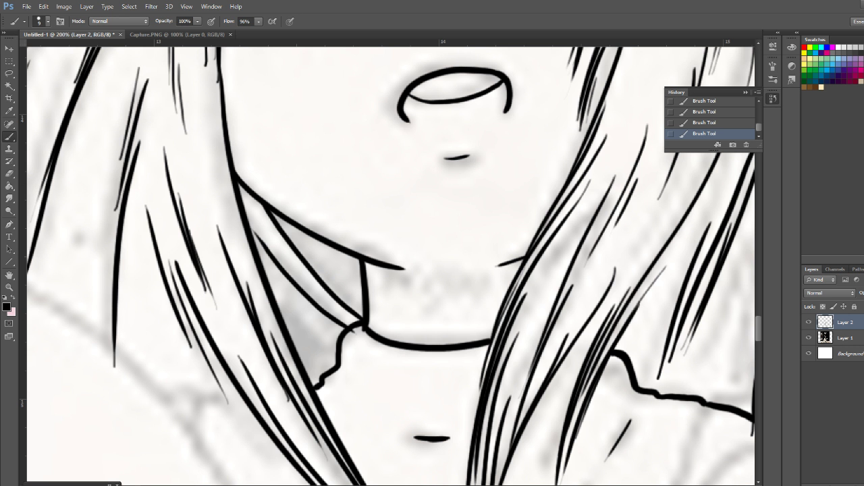
{"action": "key", "text": "ctrl+z"}
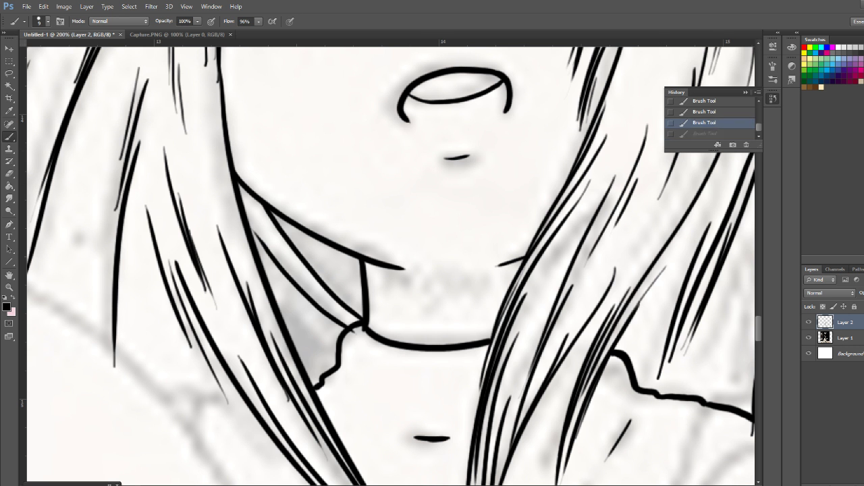
{"action": "key", "text": "ctrl+alt+z"}
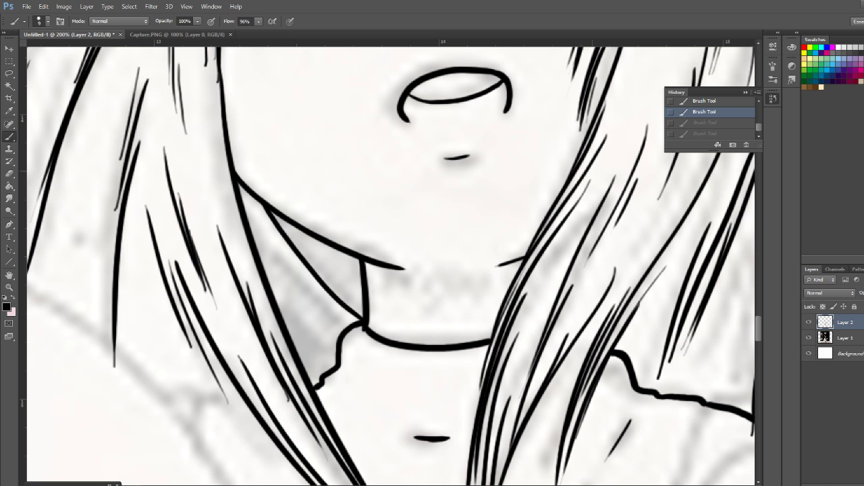
{"action": "left_click_drag", "start_coordinate": [252, 235], "coordinate": [341, 323]}
{"action": "key", "text": "ctrl+z"}
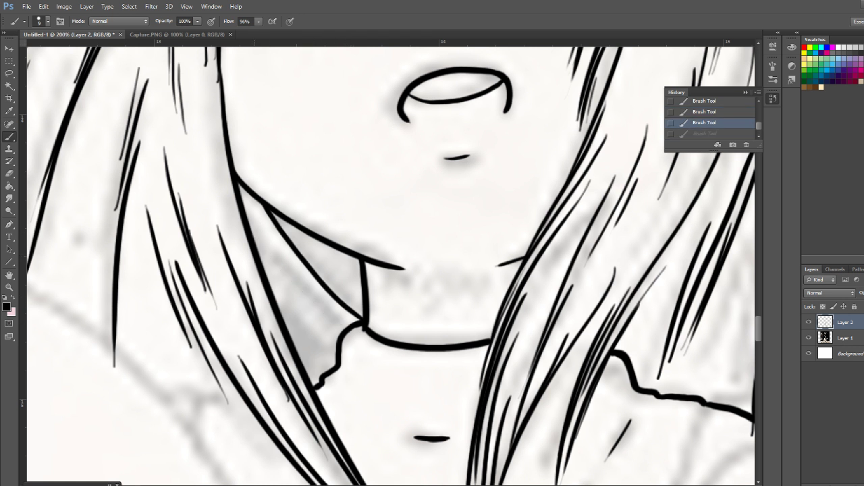
Ink a second diagonal neck line below the first, from the left hair lock to the collar edge
{"action": "left_click_drag", "start_coordinate": [251, 230], "coordinate": [346, 324]}
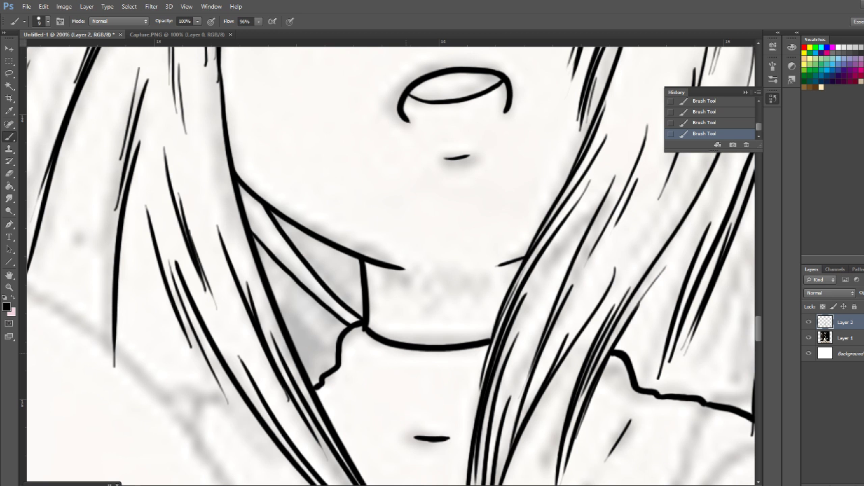
Erase the thin strands in the hair left of the cheek and replace them with short, bolder strokes
{"action": "left_click_drag", "start_coordinate": [205, 102], "coordinate": [207, 142]}
{"action": "left_click_drag", "start_coordinate": [337, 222], "coordinate": [379, 301]}
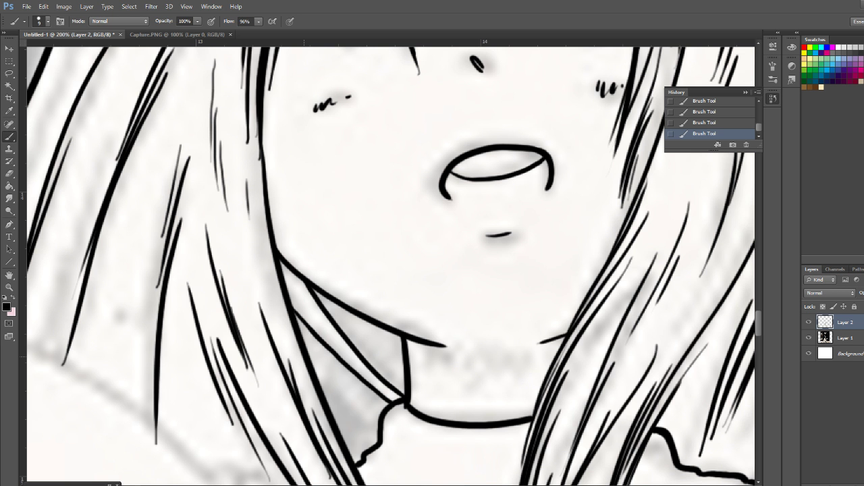
{"action": "left_click_drag", "start_coordinate": [216, 67], "coordinate": [258, 248]}
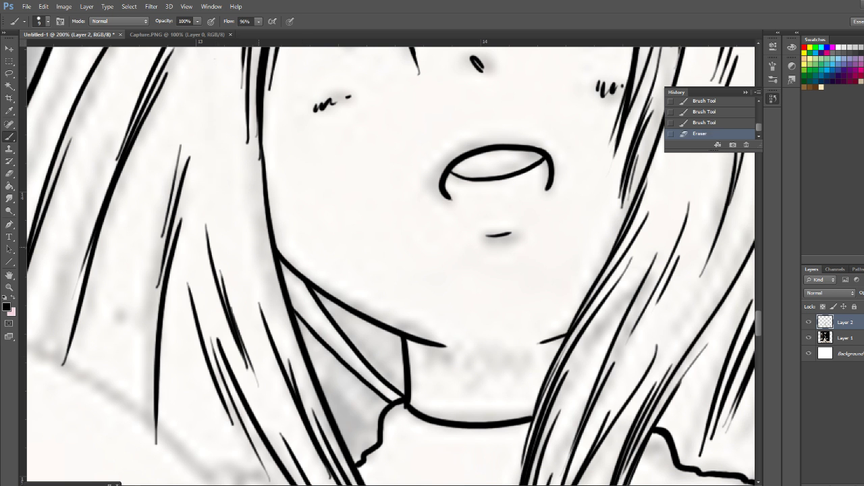
{"action": "left_click_drag", "start_coordinate": [207, 75], "coordinate": [217, 155]}
{"action": "left_click_drag", "start_coordinate": [218, 126], "coordinate": [226, 174]}
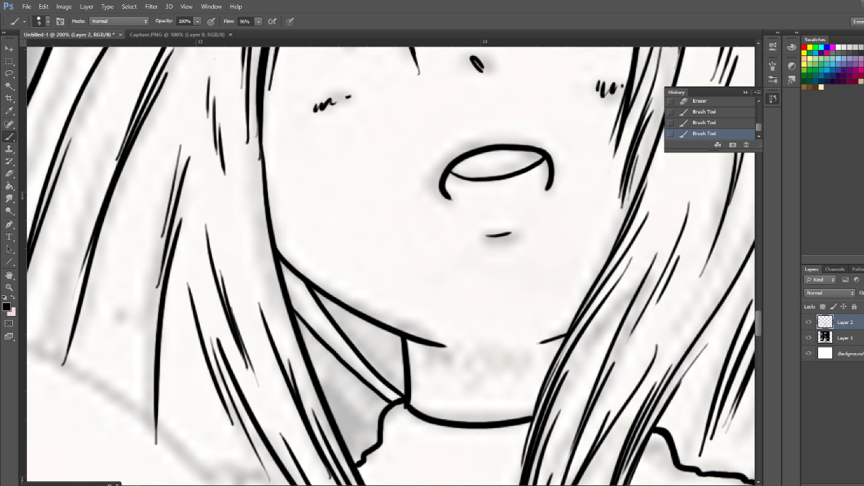
{"action": "scroll", "coordinate": [390, 265], "scroll_direction": "down", "scroll_amount": 15}
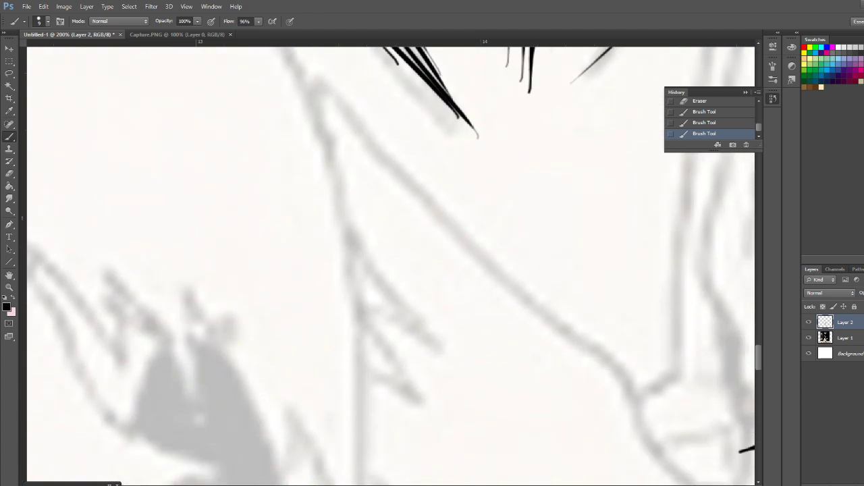
{"action": "scroll", "coordinate": [390, 265], "scroll_direction": "up", "scroll_amount": 6}
{"action": "scroll", "coordinate": [390, 265], "scroll_direction": "down", "scroll_amount": 9}
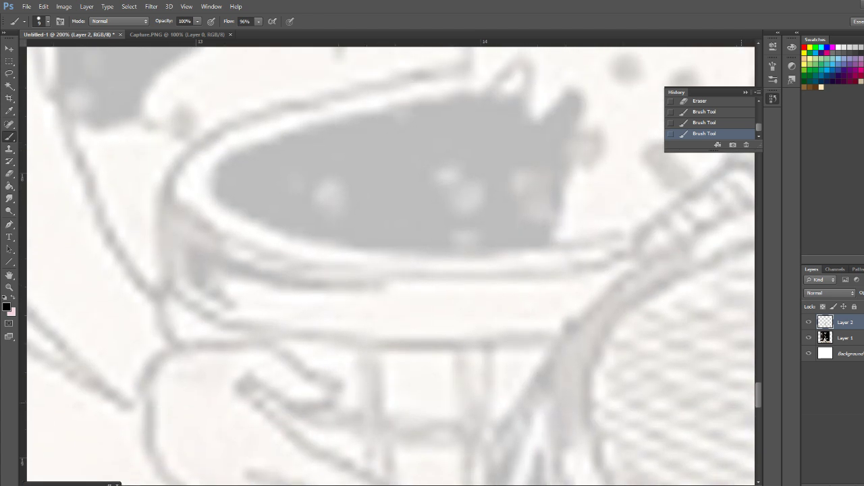
{"action": "scroll", "coordinate": [390, 266], "scroll_direction": "up", "scroll_amount": 15}
{"action": "scroll", "coordinate": [390, 265], "scroll_direction": "up", "scroll_amount": 12}
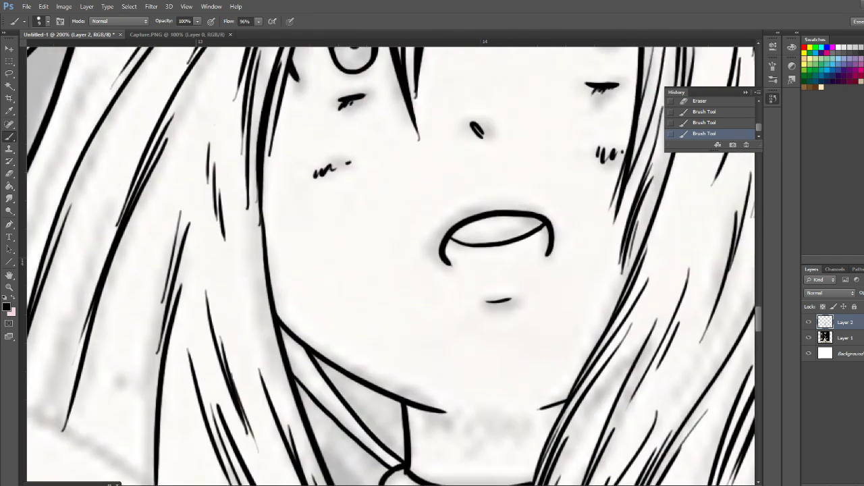
{"action": "scroll", "coordinate": [391, 265], "scroll_direction": "up", "scroll_amount": 10}
{"action": "scroll", "coordinate": [390, 266], "scroll_direction": "down", "scroll_amount": 13}
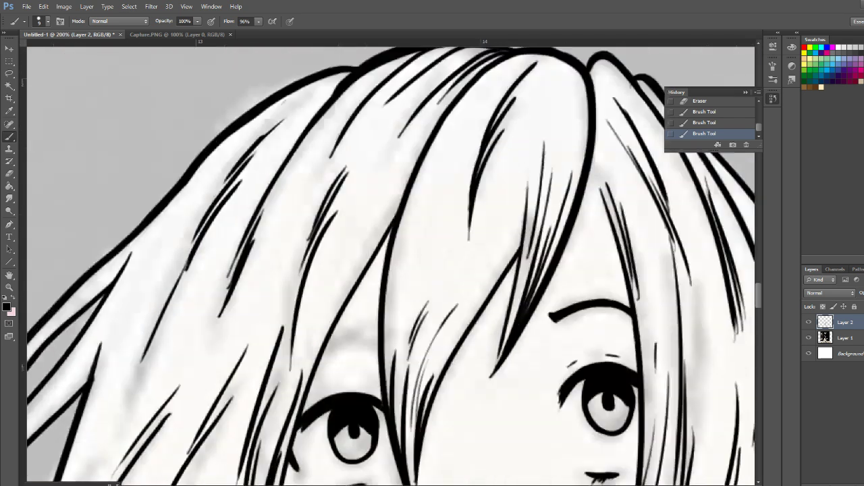
Ink a short thin strand in the long hair left of the cheek
{"action": "scroll", "coordinate": [390, 265], "scroll_direction": "up", "scroll_amount": 2}
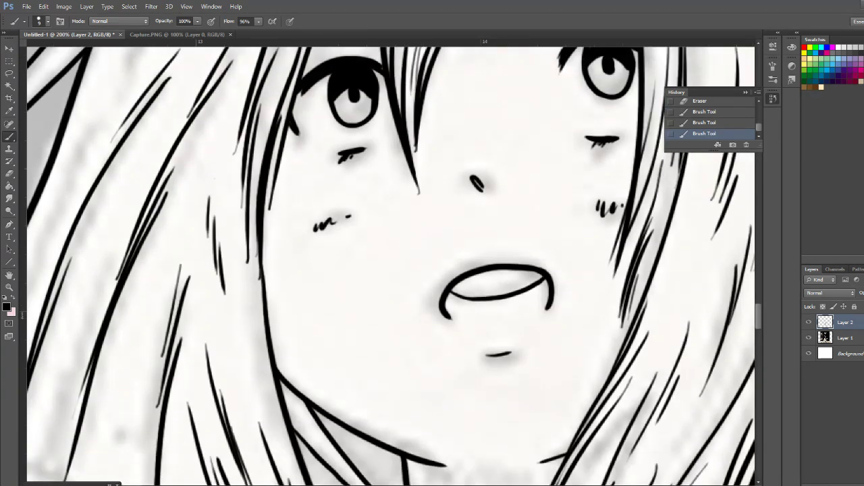
{"action": "scroll", "coordinate": [390, 265], "scroll_direction": "left", "scroll_amount": 10}
{"action": "scroll", "coordinate": [390, 265], "scroll_direction": "right", "scroll_amount": 3}
{"action": "scroll", "coordinate": [390, 265], "scroll_direction": "down", "scroll_amount": 3}
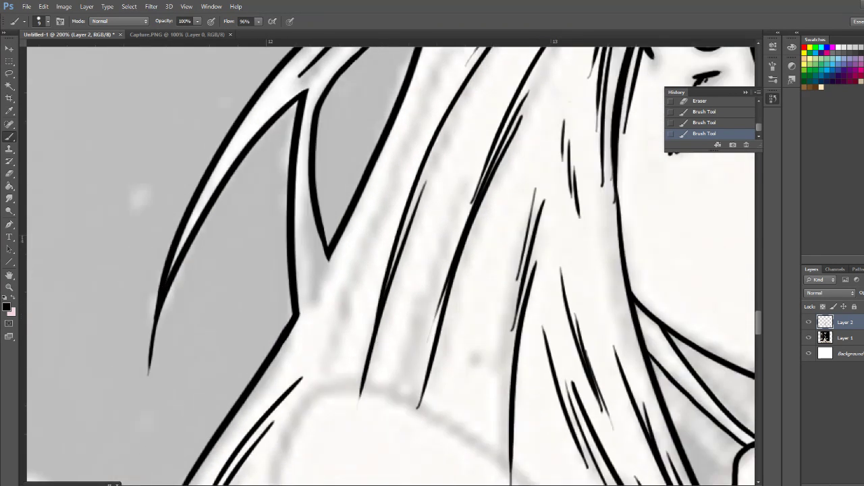
{"action": "scroll", "coordinate": [390, 266], "scroll_direction": "down", "scroll_amount": 10}
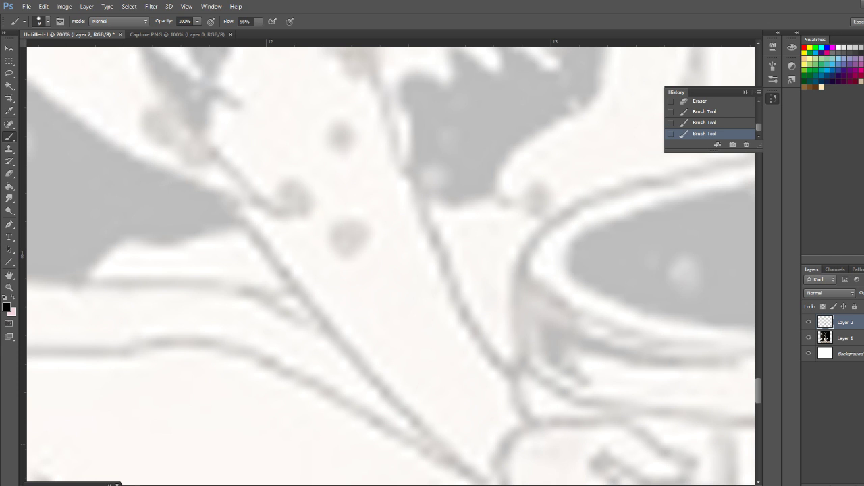
{"action": "key", "text": "ctrl+minus"}
{"action": "left_click_drag", "start_coordinate": [489, 248], "coordinate": [462, 432]}
{"action": "mouse_move", "coordinate": [501, 157]}
{"action": "left_mouse_down"}
{"action": "mouse_move", "coordinate": [484, 330]}
{"action": "mouse_move", "coordinate": [499, 436]}
{"action": "left_mouse_up"}
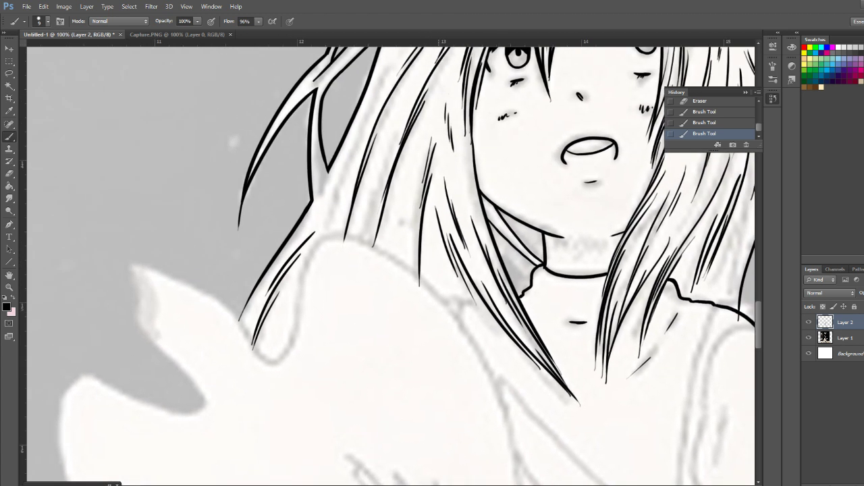
{"action": "left_click_drag", "start_coordinate": [411, 158], "coordinate": [404, 193]}
Ink the short fold lines on the sleeve, two near its inner side and one beside the outer bulge
{"action": "scroll", "coordinate": [390, 265], "scroll_direction": "down", "scroll_amount": 5}
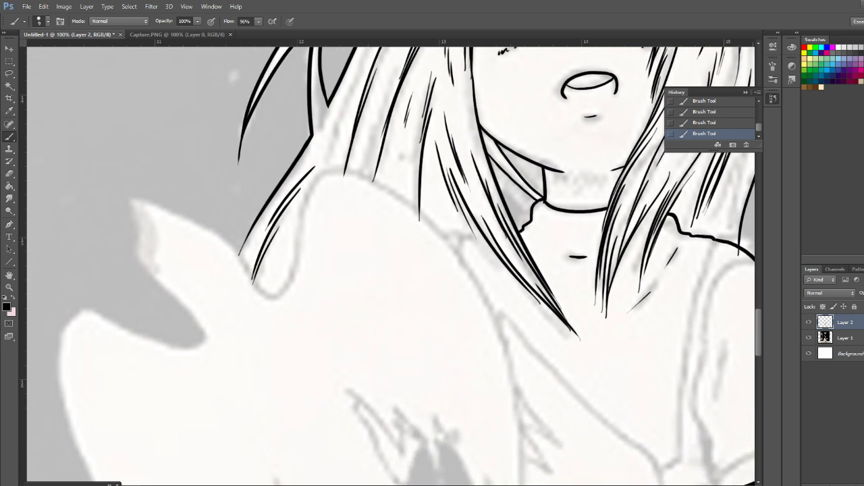
{"action": "scroll", "coordinate": [390, 266], "scroll_direction": "right", "scroll_amount": 10}
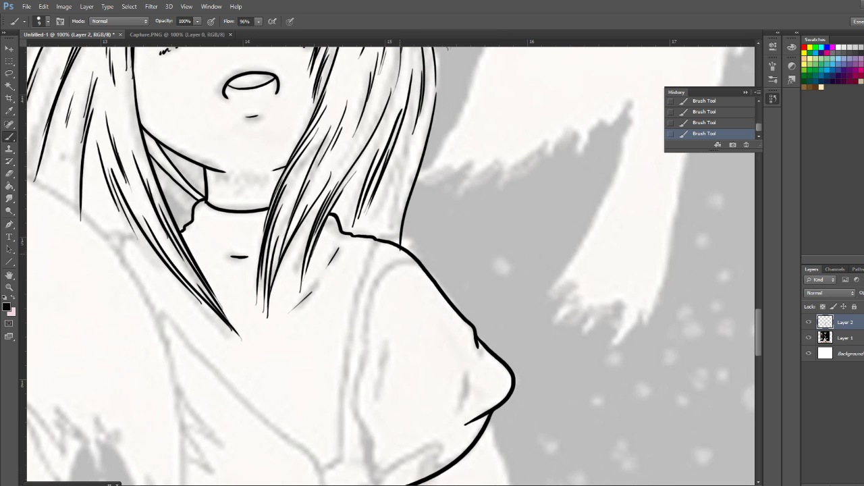
{"action": "left_click_drag", "start_coordinate": [399, 253], "coordinate": [403, 255]}
{"action": "key", "text": "ctrl+z"}
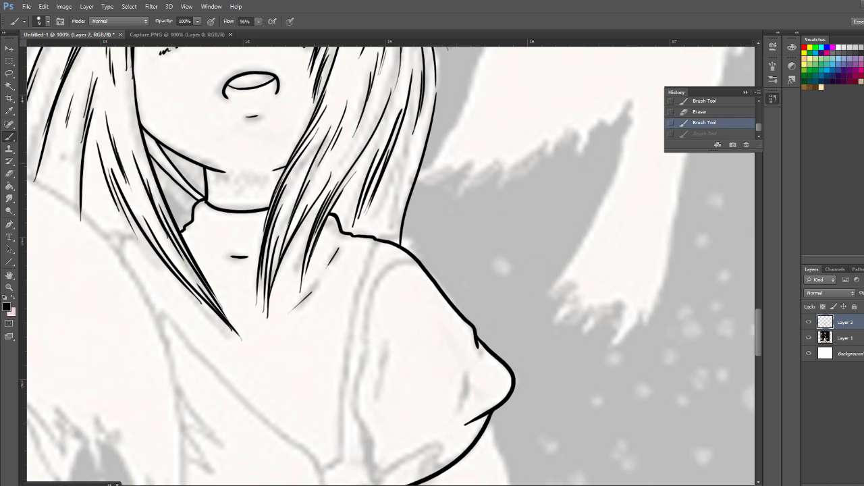
{"action": "scroll", "coordinate": [390, 266], "scroll_direction": "down", "scroll_amount": 5}
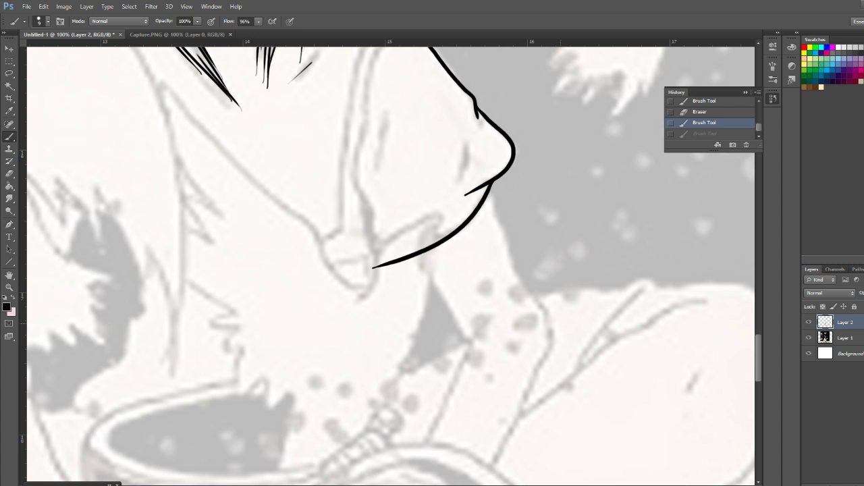
{"action": "left_click_drag", "start_coordinate": [386, 101], "coordinate": [375, 177]}
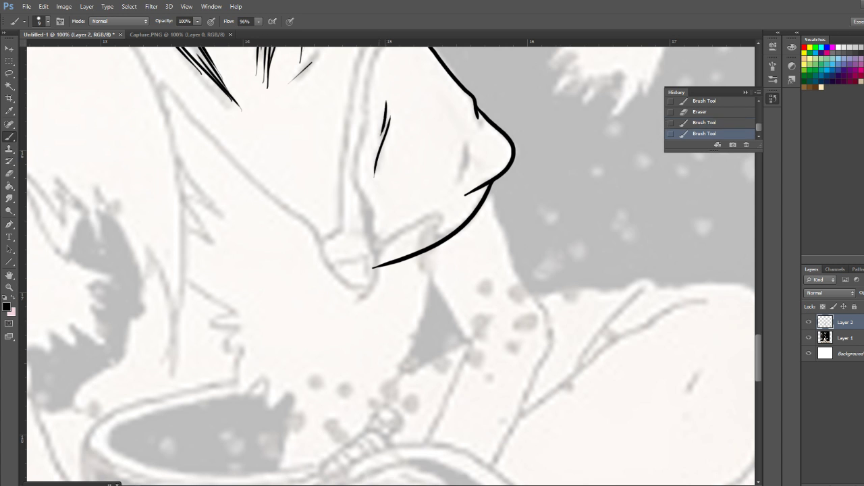
{"action": "left_click_drag", "start_coordinate": [468, 136], "coordinate": [465, 166]}
Ink short strands in the hair beside the parting, in the fringe and near the right outer edge
{"action": "left_click_drag", "start_coordinate": [378, 102], "coordinate": [462, 435]}
{"action": "left_click_drag", "start_coordinate": [405, 203], "coordinate": [349, 347]}
{"action": "left_click_drag", "start_coordinate": [333, 245], "coordinate": [336, 289]}
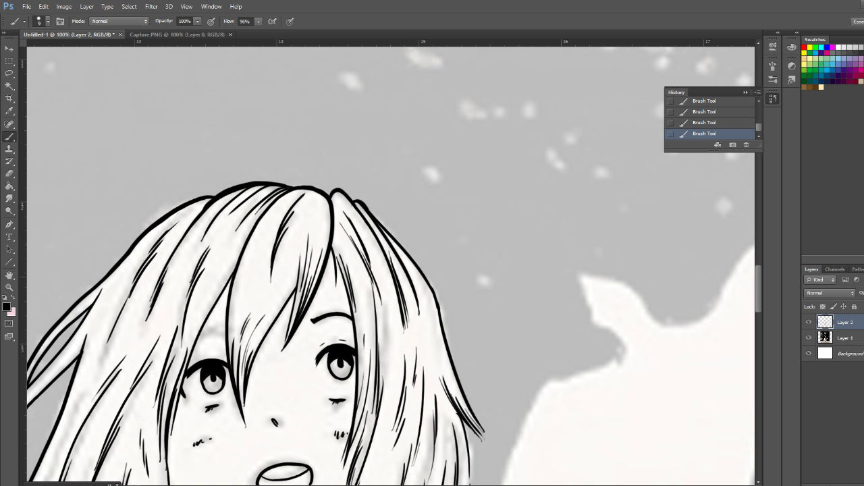
{"action": "left_click_drag", "start_coordinate": [337, 252], "coordinate": [339, 285]}
{"action": "left_click_drag", "start_coordinate": [336, 253], "coordinate": [338, 285]}
{"action": "left_click_drag", "start_coordinate": [252, 254], "coordinate": [238, 298]}
{"action": "scroll", "coordinate": [390, 266], "scroll_direction": "down", "scroll_amount": 5}
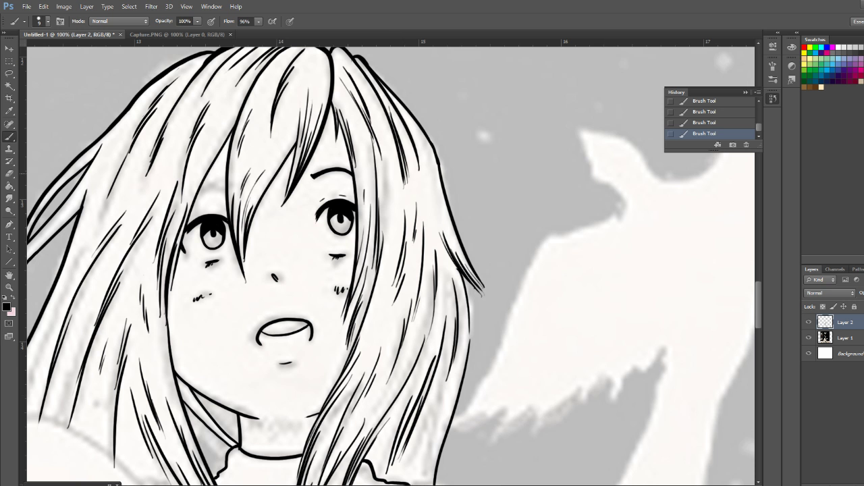
{"action": "left_click_drag", "start_coordinate": [427, 157], "coordinate": [432, 192]}
Check the inked head and sleeve against the whole picture
{"action": "key", "text": "ctrl+minus"}
{"action": "key", "text": "ctrl+minus"}
{"action": "key", "text": "ctrl+minus"}
{"action": "key", "text": "ctrl+minus"}
{"action": "key", "text": "ctrl+minus"}
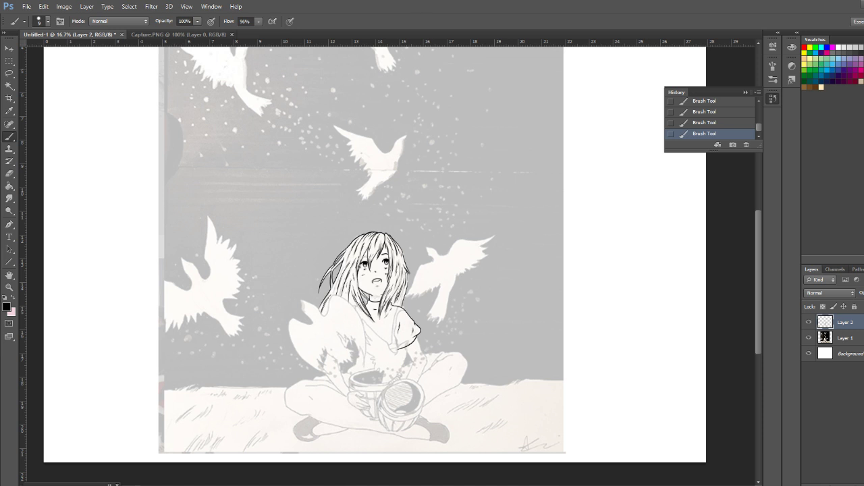
{"action": "double_click", "coordinate": [456, 9]}
{"action": "key", "text": "ctrl+plus"}
{"action": "mouse_move", "coordinate": [483, 3]}
{"action": "left_mouse_down"}
{"action": "mouse_move", "coordinate": [488, 33]}
{"action": "mouse_move", "coordinate": [488, 2]}
{"action": "left_mouse_up"}
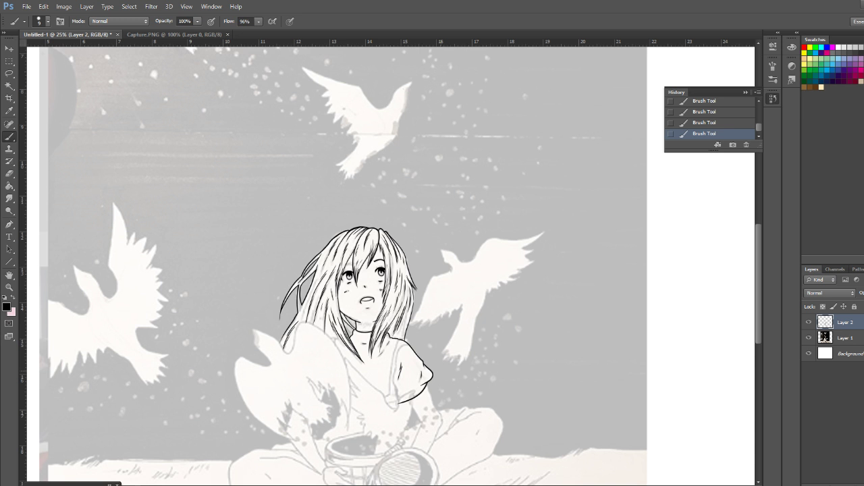
{"action": "scroll", "coordinate": [337, 270], "scroll_direction": "down", "scroll_amount": 5}
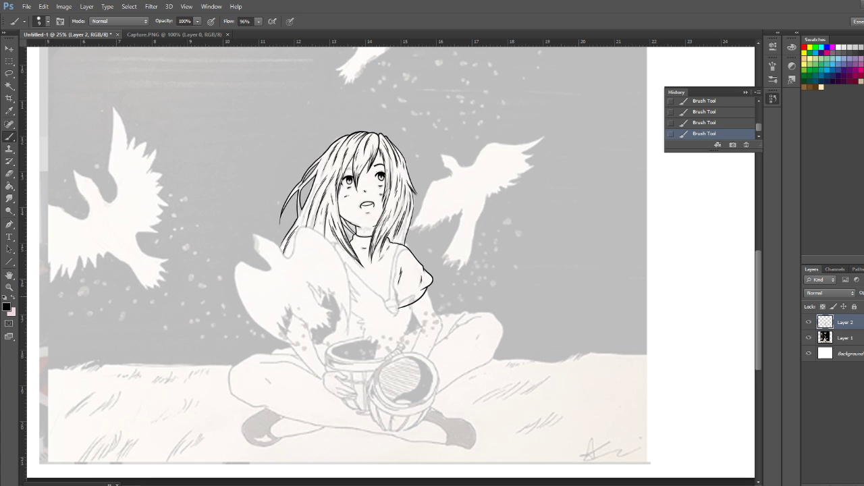
{"action": "scroll", "coordinate": [386, 257], "scroll_direction": "up", "scroll_amount": 4}
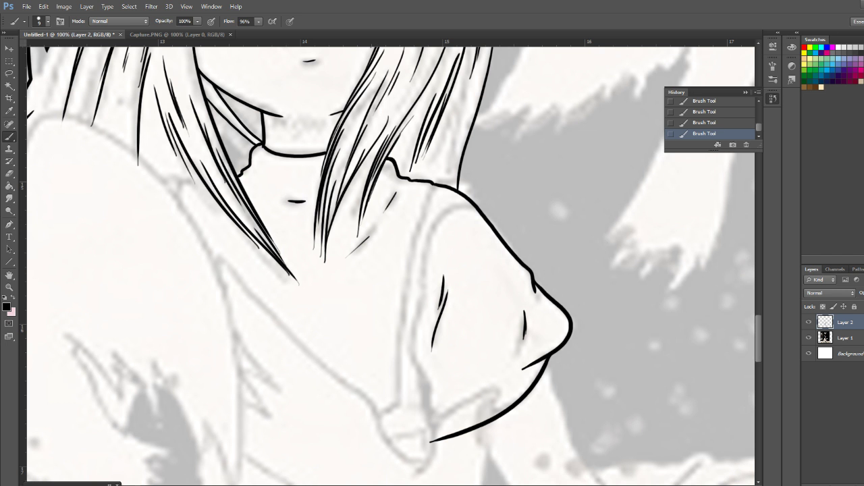
Ink the forearm's upper contour in one curved stroke from below the bird's feathers to the hand on the cup
{"action": "scroll", "coordinate": [391, 266], "scroll_direction": "down", "scroll_amount": 10}
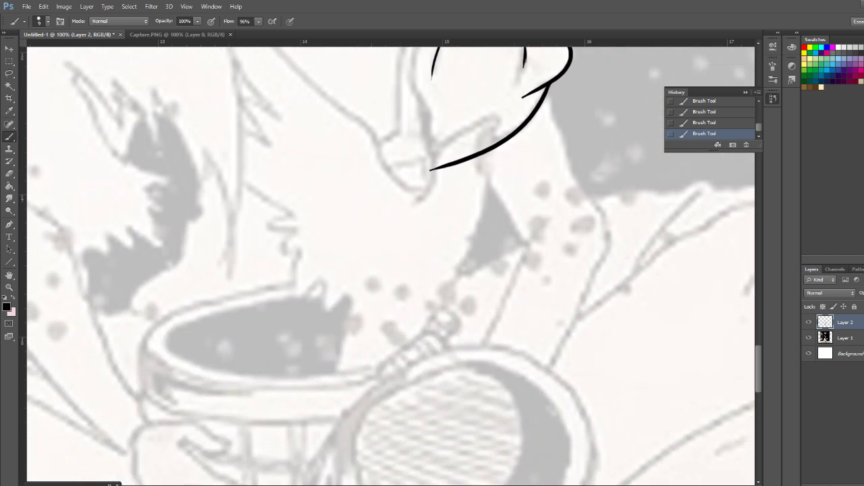
{"action": "scroll", "coordinate": [390, 265], "scroll_direction": "down", "scroll_amount": 1}
{"action": "scroll", "coordinate": [390, 265], "scroll_direction": "up", "scroll_amount": 5}
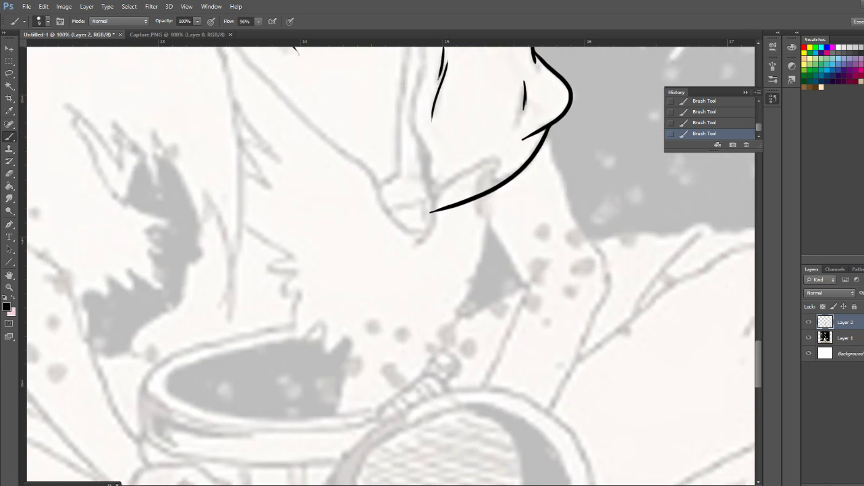
{"action": "scroll", "coordinate": [390, 266], "scroll_direction": "left", "scroll_amount": 8}
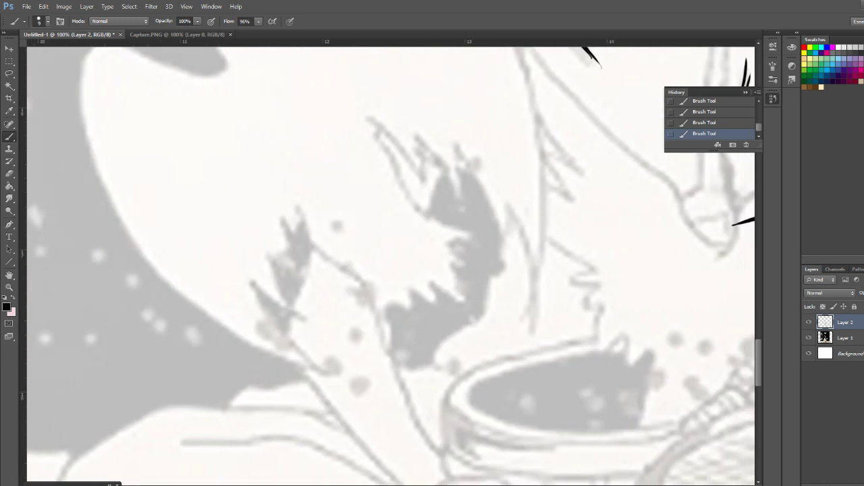
{"action": "scroll", "coordinate": [390, 265], "scroll_direction": "down", "scroll_amount": 4}
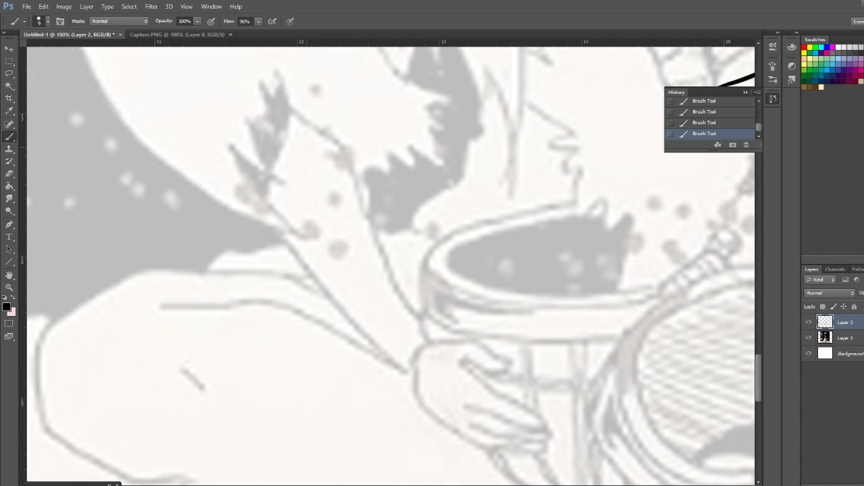
{"action": "mouse_move", "coordinate": [299, 150]}
{"action": "left_mouse_down"}
{"action": "mouse_move", "coordinate": [336, 152]}
{"action": "mouse_move", "coordinate": [357, 175]}
{"action": "mouse_move", "coordinate": [405, 312]}
{"action": "mouse_move", "coordinate": [428, 340]}
{"action": "left_mouse_up"}
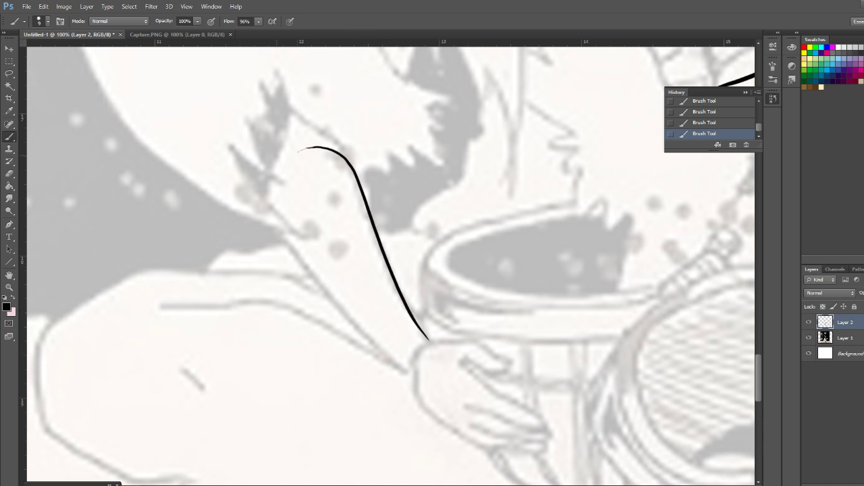
Extend the sleeve hem into a rounded curve over the strap knot and up the inner side, redrawing it once
{"action": "scroll", "coordinate": [391, 263], "scroll_direction": "right", "scroll_amount": 18}
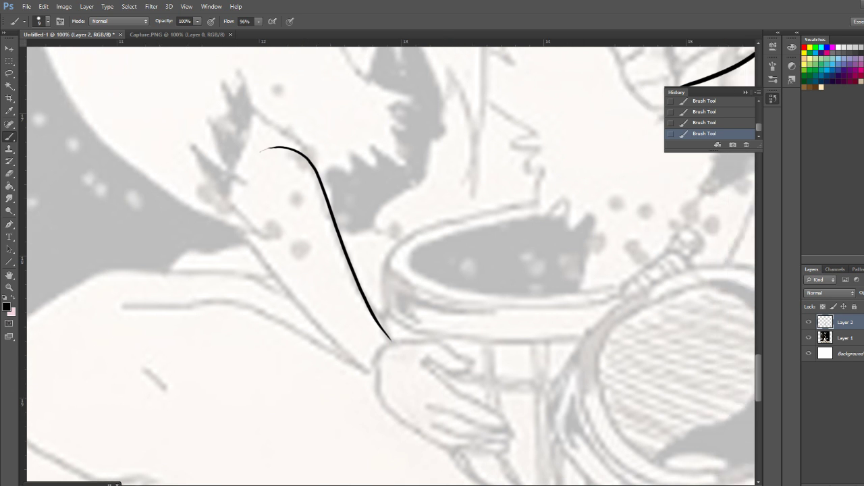
{"action": "scroll", "coordinate": [391, 262], "scroll_direction": "up", "scroll_amount": 2}
{"action": "scroll", "coordinate": [391, 263], "scroll_direction": "up", "scroll_amount": 12}
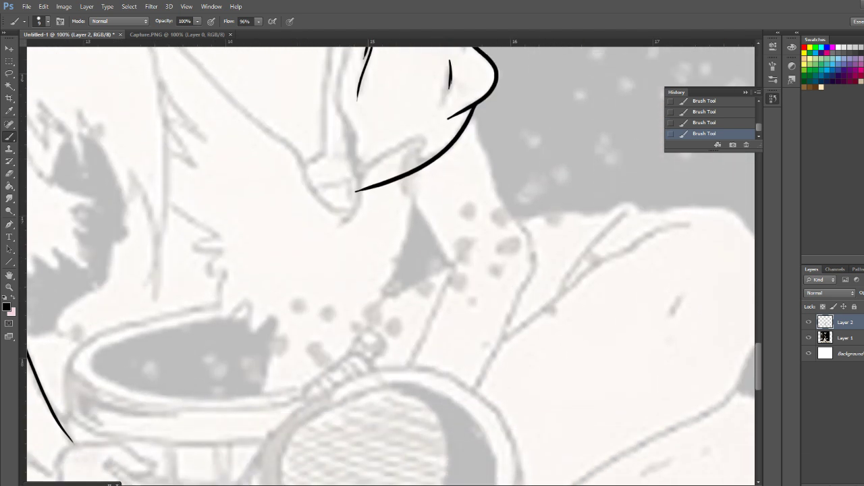
{"action": "scroll", "coordinate": [391, 262], "scroll_direction": "up", "scroll_amount": 1}
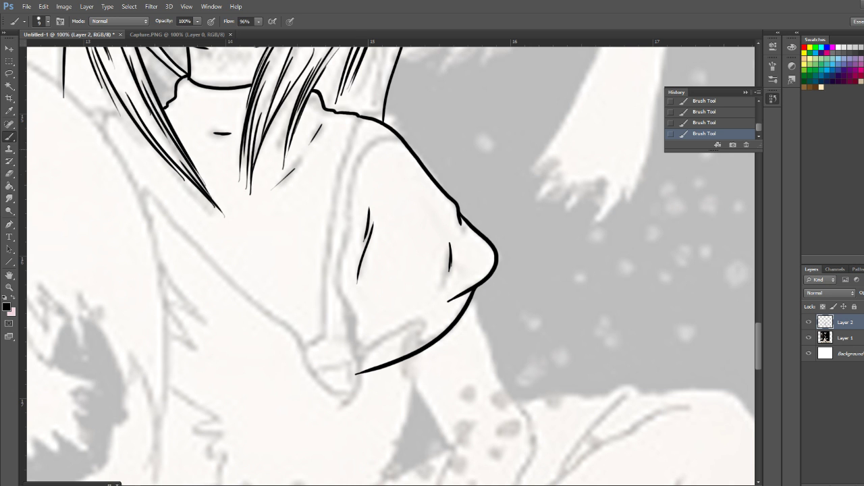
{"action": "mouse_move", "coordinate": [356, 145]}
{"action": "left_mouse_down"}
{"action": "mouse_move", "coordinate": [322, 349]}
{"action": "mouse_move", "coordinate": [355, 372]}
{"action": "left_mouse_up"}
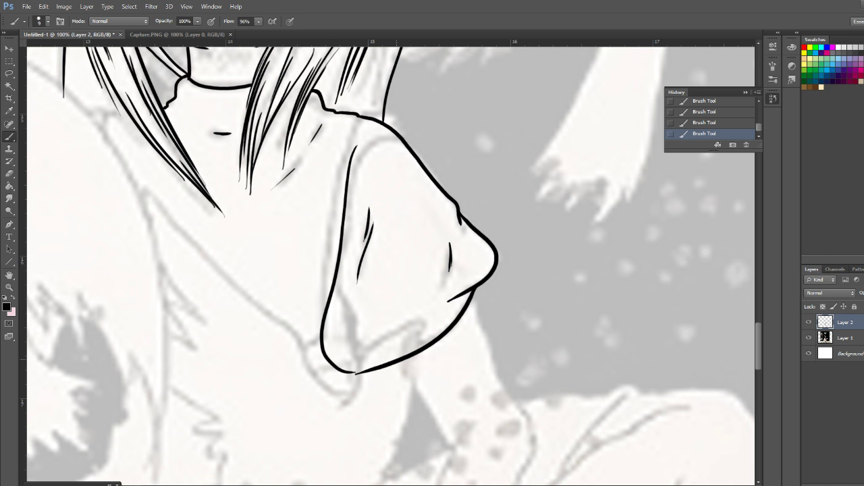
{"action": "key", "text": "ctrl+z"}
{"action": "mouse_move", "coordinate": [356, 373]}
{"action": "left_mouse_down"}
{"action": "mouse_move", "coordinate": [470, 383]}
{"action": "mouse_move", "coordinate": [413, 184]}
{"action": "mouse_move", "coordinate": [405, 244]}
{"action": "mouse_move", "coordinate": [388, 241]}
{"action": "mouse_move", "coordinate": [379, 149]}
{"action": "left_mouse_up"}
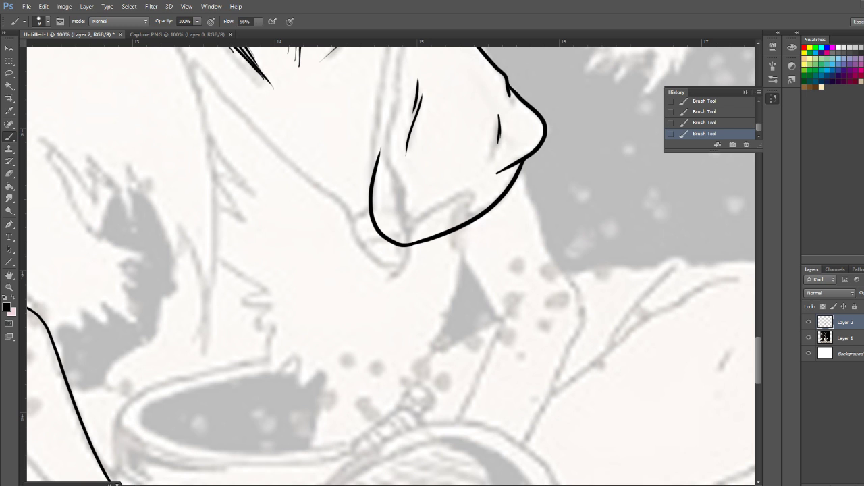
{"action": "scroll", "coordinate": [391, 266], "scroll_direction": "up", "scroll_amount": 10}
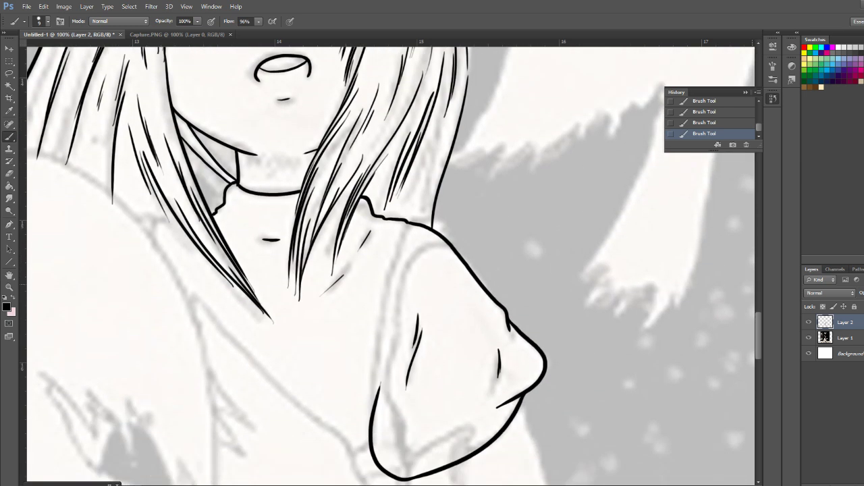
{"action": "scroll", "coordinate": [391, 265], "scroll_direction": "down", "scroll_amount": 4}
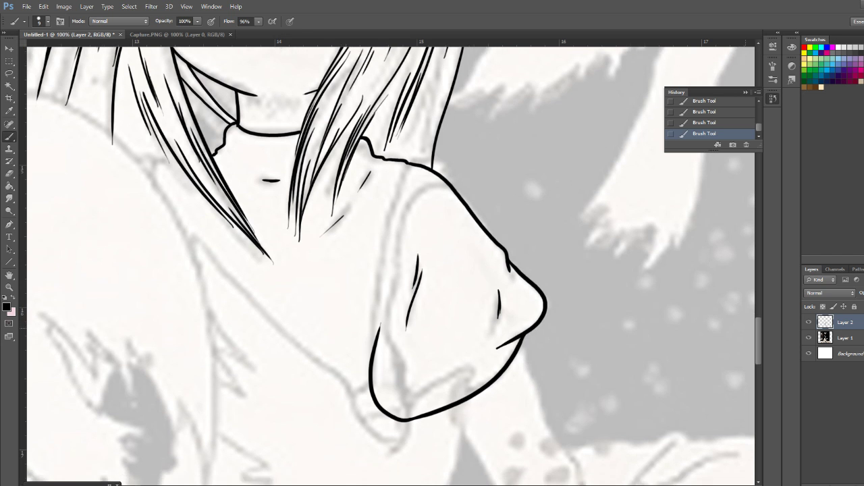
{"action": "scroll", "coordinate": [391, 265], "scroll_direction": "up", "scroll_amount": 3}
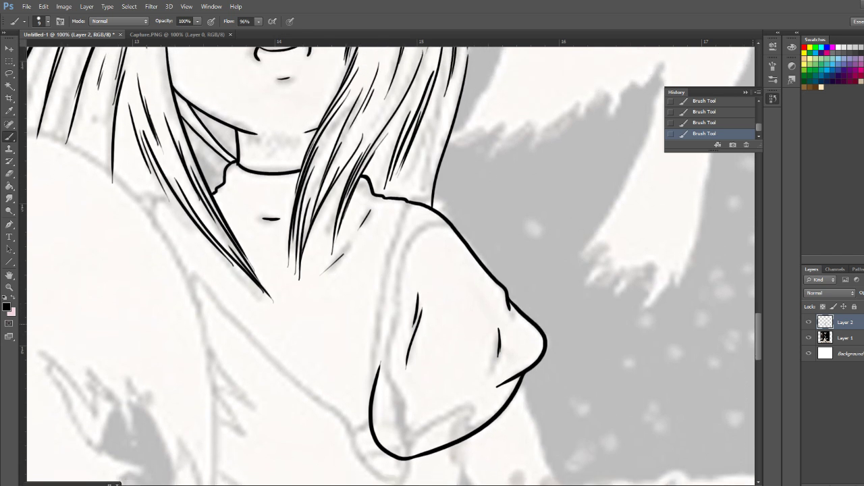
{"action": "scroll", "coordinate": [390, 265], "scroll_direction": "down", "scroll_amount": 3}
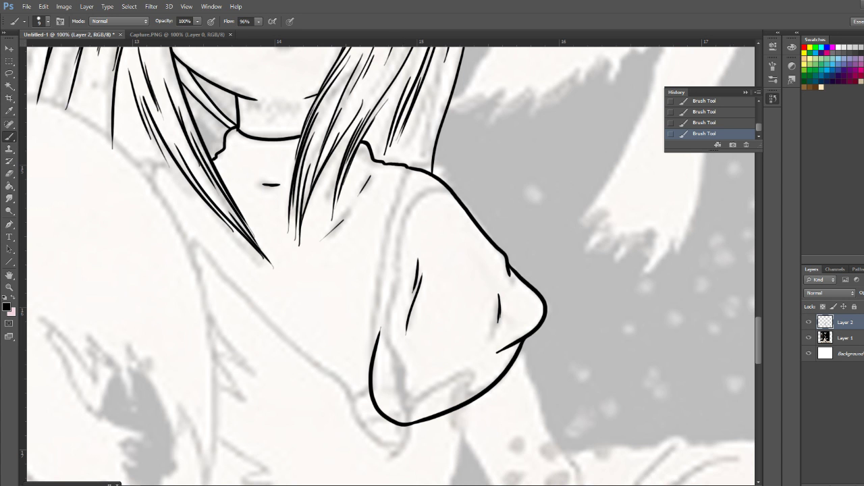
Ink additional thin strands in the hair ends above the shoulder and beside the neck
{"action": "scroll", "coordinate": [390, 266], "scroll_direction": "down", "scroll_amount": 10}
{"action": "scroll", "coordinate": [390, 266], "scroll_direction": "up", "scroll_amount": 5}
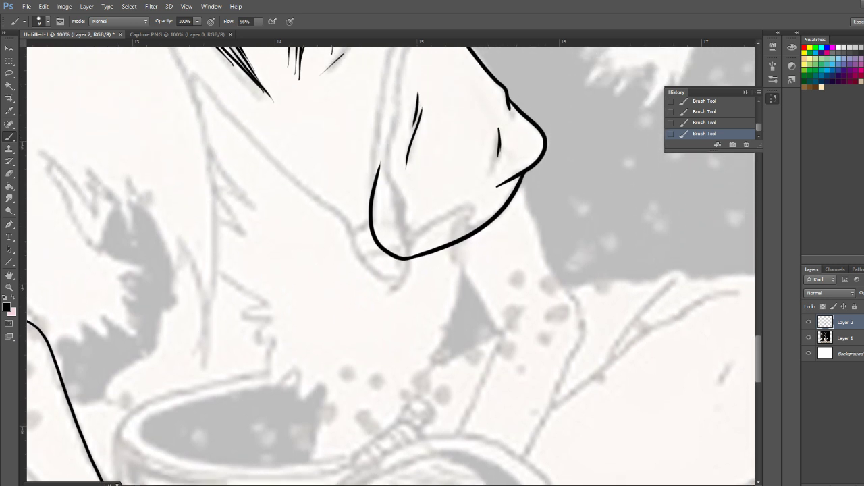
{"action": "scroll", "coordinate": [390, 266], "scroll_direction": "up", "scroll_amount": 2}
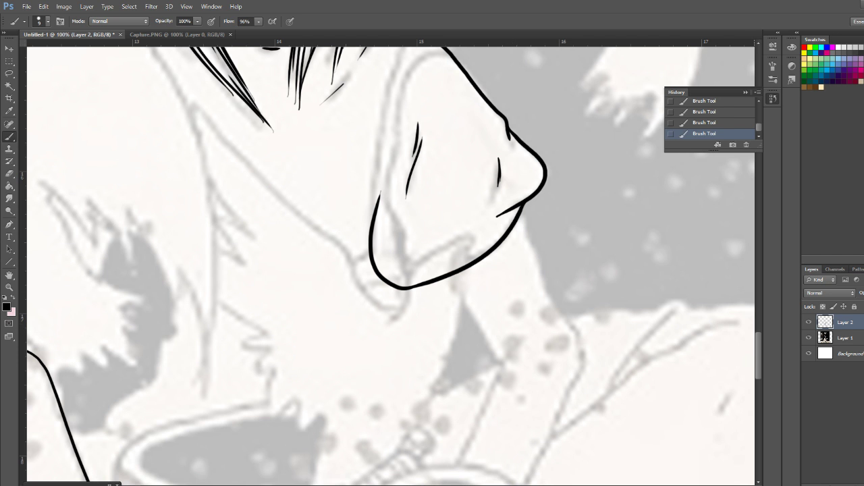
{"action": "scroll", "coordinate": [391, 266], "scroll_direction": "up", "scroll_amount": 10}
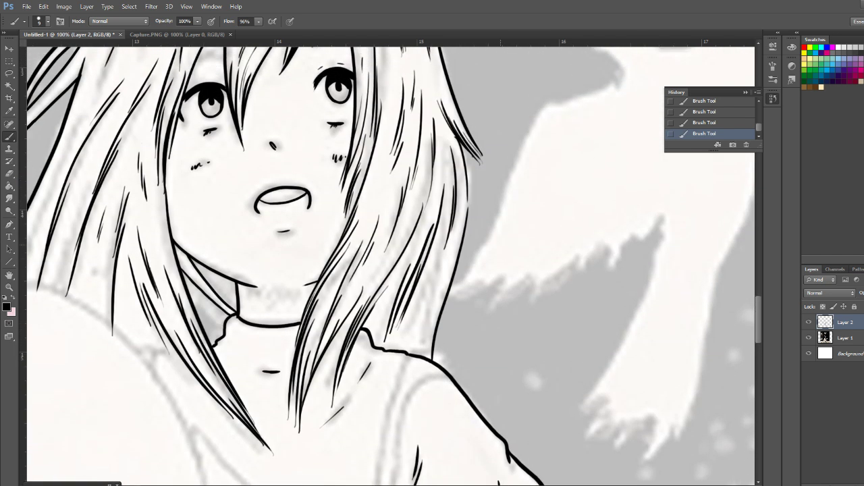
{"action": "left_click_drag", "start_coordinate": [452, 249], "coordinate": [417, 355]}
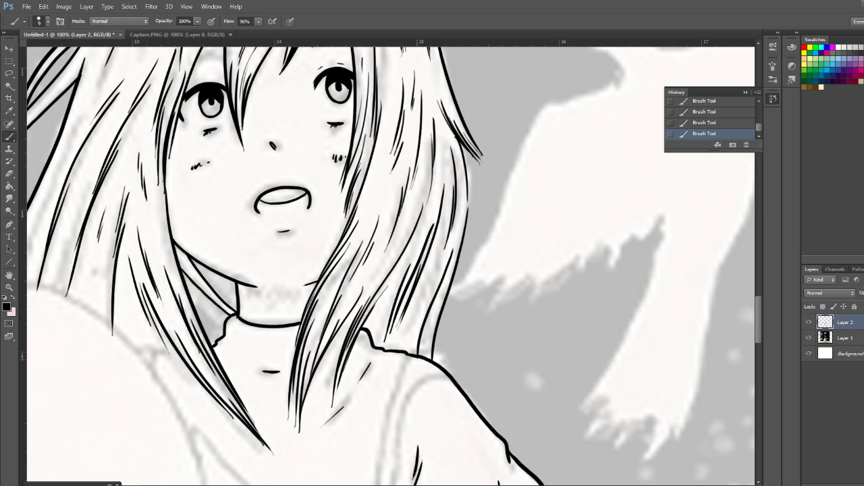
{"action": "left_click_drag", "start_coordinate": [423, 320], "coordinate": [417, 346]}
{"action": "left_click_drag", "start_coordinate": [357, 305], "coordinate": [335, 367]}
{"action": "left_click_drag", "start_coordinate": [344, 333], "coordinate": [335, 375]}
Ink the torso's side contour down along the grey gap between arm and body, redrawing the stroke once
{"action": "scroll", "coordinate": [391, 263], "scroll_direction": "up", "scroll_amount": 4}
{"action": "scroll", "coordinate": [392, 264], "scroll_direction": "down", "scroll_amount": 5}
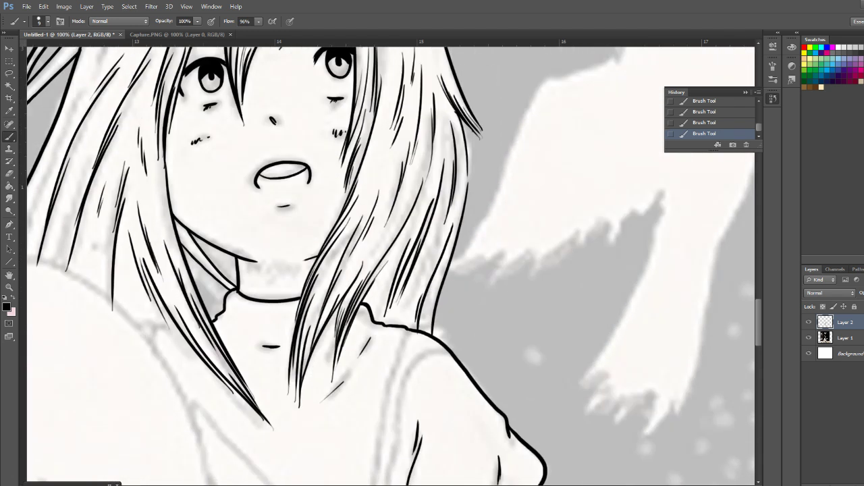
{"action": "scroll", "coordinate": [392, 263], "scroll_direction": "down", "scroll_amount": 12}
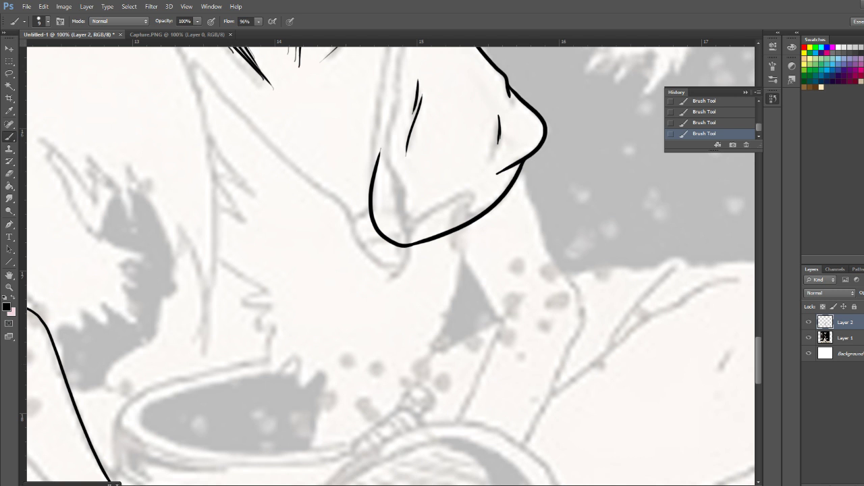
{"action": "scroll", "coordinate": [391, 266], "scroll_direction": "down", "scroll_amount": 7}
{"action": "scroll", "coordinate": [391, 266], "scroll_direction": "up", "scroll_amount": 10}
{"action": "scroll", "coordinate": [390, 266], "scroll_direction": "up", "scroll_amount": 2}
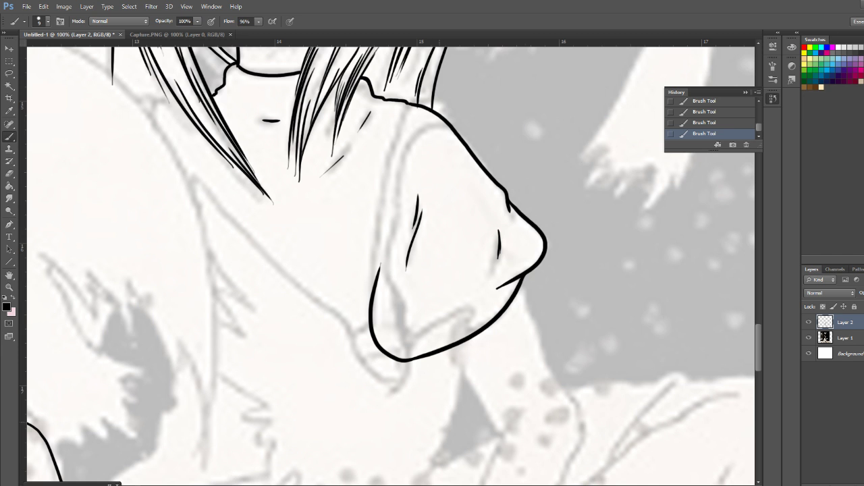
{"action": "scroll", "coordinate": [390, 266], "scroll_direction": "down", "scroll_amount": 5}
{"action": "scroll", "coordinate": [390, 266], "scroll_direction": "up", "scroll_amount": 5}
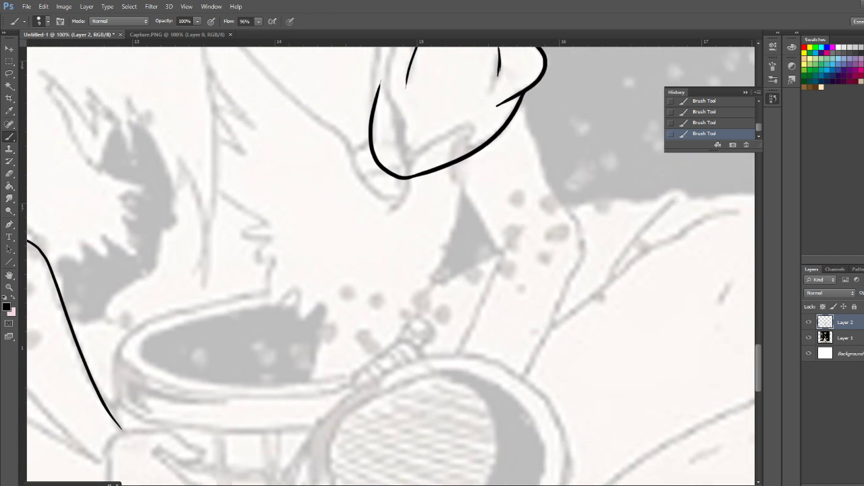
{"action": "scroll", "coordinate": [390, 266], "scroll_direction": "down", "scroll_amount": 2}
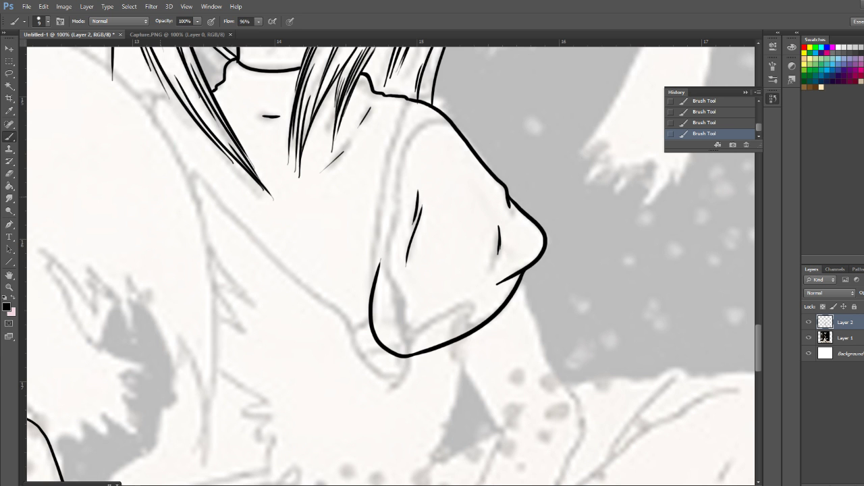
{"action": "mouse_move", "coordinate": [144, 212]}
{"action": "left_mouse_down"}
{"action": "mouse_move", "coordinate": [146, 275]}
{"action": "mouse_move", "coordinate": [182, 399]}
{"action": "left_mouse_up"}
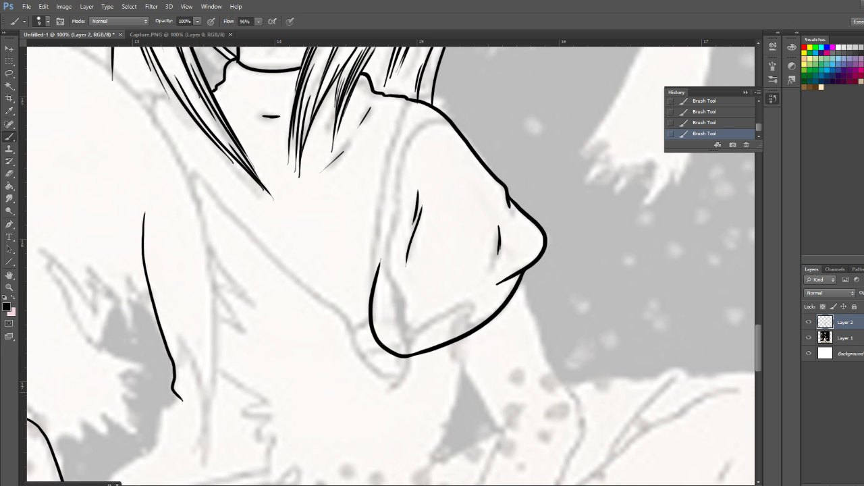
{"action": "key", "text": "ctrl+z"}
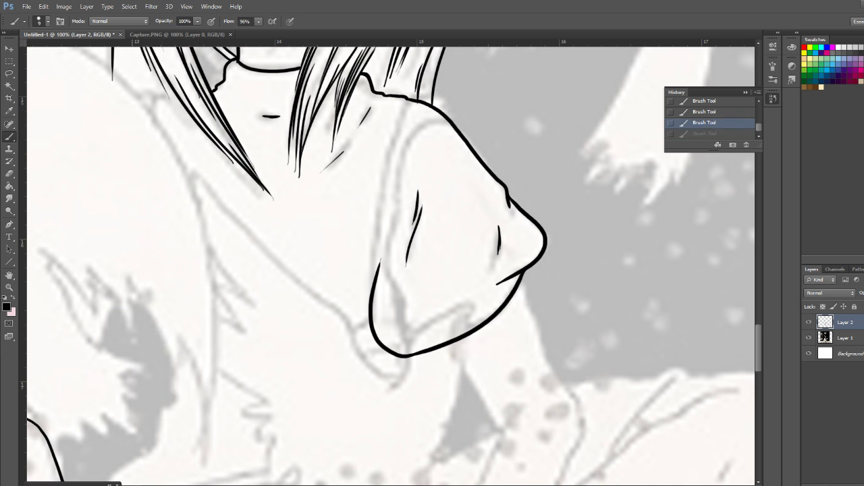
{"action": "mouse_move", "coordinate": [131, 184]}
{"action": "left_mouse_down"}
{"action": "mouse_move", "coordinate": [131, 232]}
{"action": "mouse_move", "coordinate": [169, 353]}
{"action": "mouse_move", "coordinate": [178, 398]}
{"action": "left_mouse_up"}
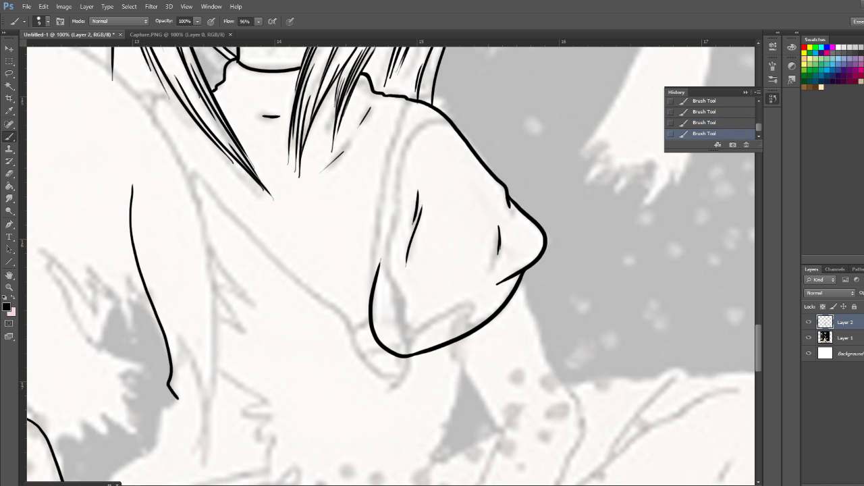
Extend the torso contour from its notched end down around the grey gap towards the cup, and thicken that stretch
{"action": "scroll", "coordinate": [391, 263], "scroll_direction": "down", "scroll_amount": 5}
{"action": "scroll", "coordinate": [391, 263], "scroll_direction": "left", "scroll_amount": 5}
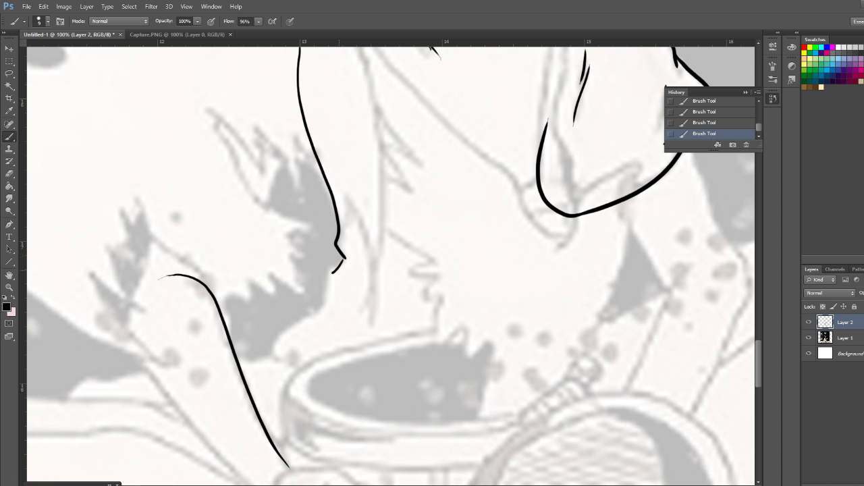
{"action": "key", "text": "ctrl+z"}
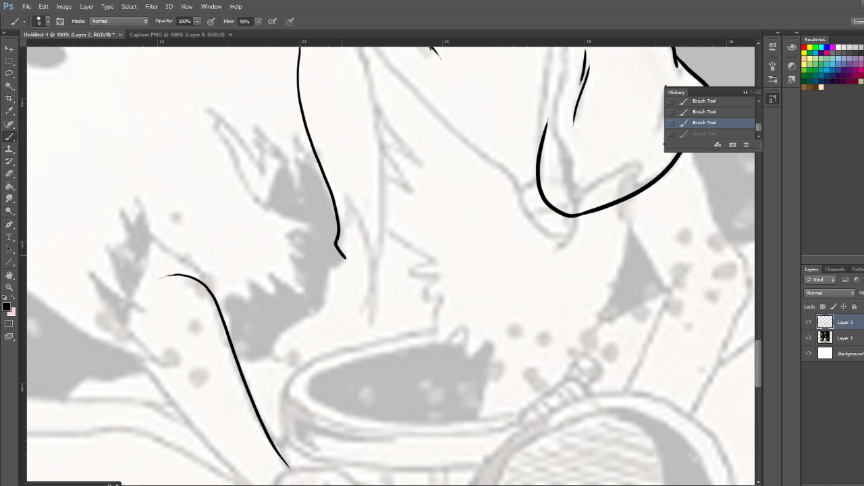
{"action": "mouse_move", "coordinate": [345, 258]}
{"action": "left_mouse_down"}
{"action": "mouse_move", "coordinate": [321, 310]}
{"action": "mouse_move", "coordinate": [281, 333]}
{"action": "mouse_move", "coordinate": [274, 358]}
{"action": "left_mouse_up"}
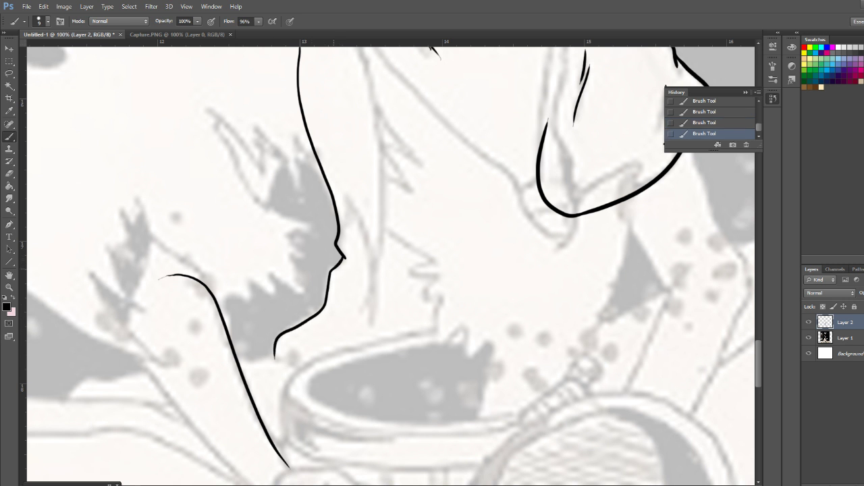
{"action": "left_click_drag", "start_coordinate": [329, 282], "coordinate": [325, 298]}
{"action": "mouse_move", "coordinate": [315, 485]}
{"action": "mouse_move", "coordinate": [336, 266]}
{"action": "left_mouse_down"}
{"action": "mouse_move", "coordinate": [312, 318]}
{"action": "mouse_move", "coordinate": [278, 338]}
{"action": "mouse_move", "coordinate": [275, 359]}
{"action": "left_mouse_up"}
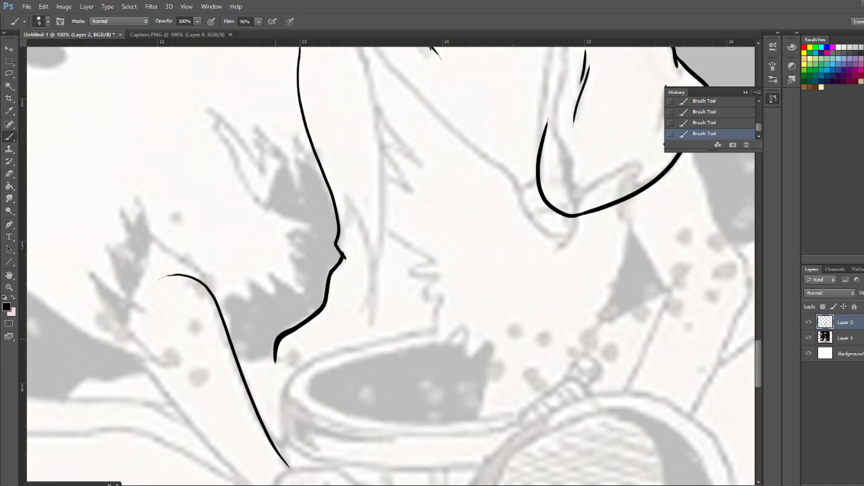
Ink the bird above the girl along its breast from beak to tail, plus the tail's inner edge and jagged feather tips
{"action": "scroll", "coordinate": [390, 266], "scroll_direction": "up", "scroll_amount": 14}
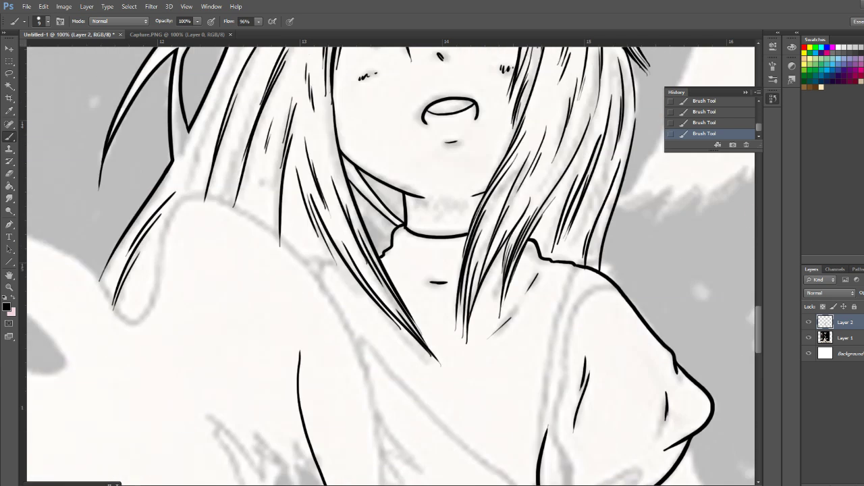
{"action": "scroll", "coordinate": [390, 266], "scroll_direction": "down", "scroll_amount": 3}
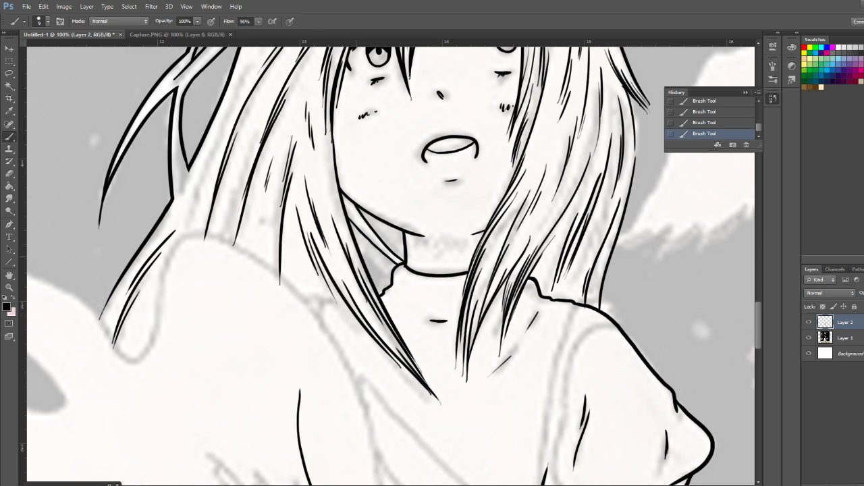
{"action": "scroll", "coordinate": [390, 266], "scroll_direction": "up", "scroll_amount": 8}
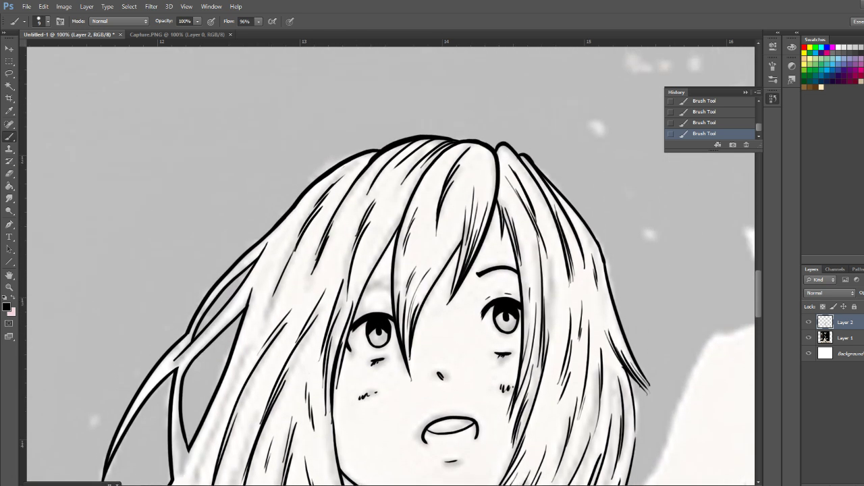
{"action": "scroll", "coordinate": [391, 266], "scroll_direction": "down", "scroll_amount": 1}
{"action": "left_click_drag", "start_coordinate": [758, 294], "coordinate": [758, 295]}
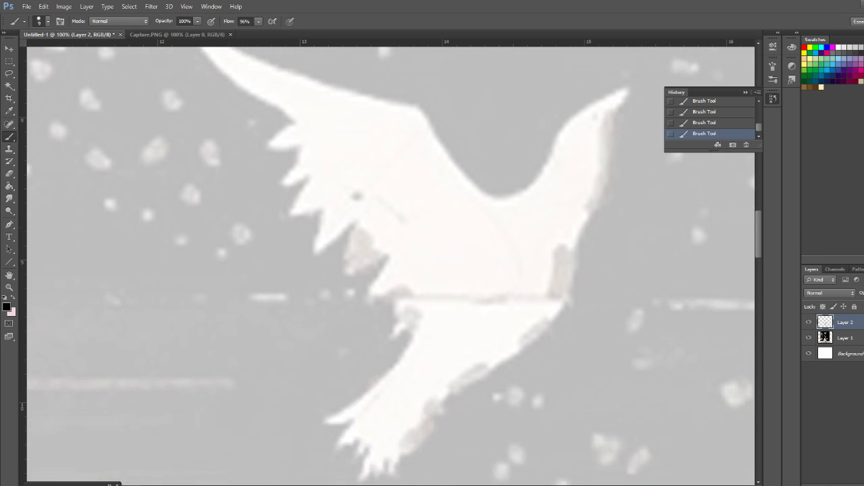
{"action": "mouse_move", "coordinate": [625, 66]}
{"action": "left_mouse_down"}
{"action": "mouse_move", "coordinate": [561, 275]}
{"action": "mouse_move", "coordinate": [439, 378]}
{"action": "mouse_move", "coordinate": [396, 449]}
{"action": "mouse_move", "coordinate": [398, 428]}
{"action": "mouse_move", "coordinate": [394, 452]}
{"action": "mouse_move", "coordinate": [389, 432]}
{"action": "mouse_move", "coordinate": [376, 449]}
{"action": "left_mouse_up"}
{"action": "mouse_move", "coordinate": [420, 291]}
{"action": "left_mouse_down"}
{"action": "mouse_move", "coordinate": [408, 316]}
{"action": "mouse_move", "coordinate": [333, 384]}
{"action": "mouse_move", "coordinate": [337, 398]}
{"action": "mouse_move", "coordinate": [350, 393]}
{"action": "left_mouse_up"}
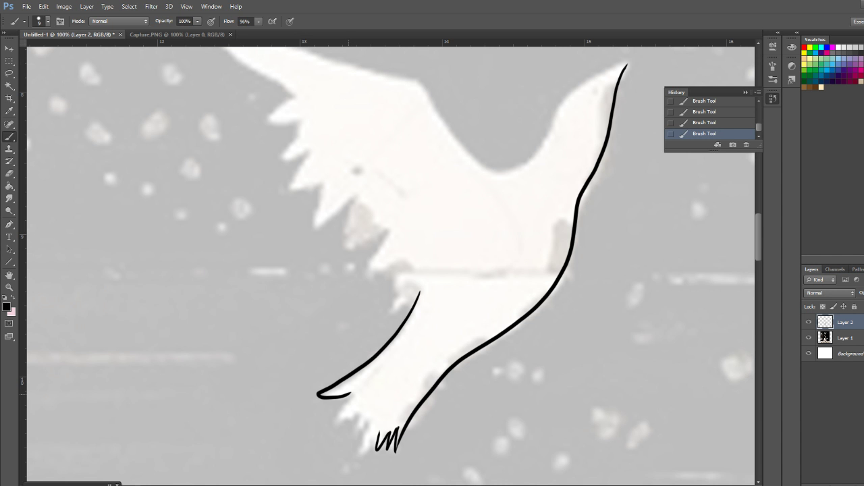
{"action": "mouse_move", "coordinate": [350, 393]}
{"action": "left_mouse_down"}
{"action": "mouse_move", "coordinate": [336, 417]}
{"action": "mouse_move", "coordinate": [359, 411]}
{"action": "mouse_move", "coordinate": [361, 424]}
{"action": "left_mouse_up"}
{"action": "mouse_move", "coordinate": [359, 410]}
{"action": "left_mouse_down"}
{"action": "mouse_move", "coordinate": [356, 424]}
{"action": "mouse_move", "coordinate": [364, 418]}
{"action": "left_mouse_up"}
{"action": "mouse_move", "coordinate": [364, 418]}
{"action": "left_mouse_down"}
{"action": "mouse_move", "coordinate": [372, 421]}
{"action": "mouse_move", "coordinate": [360, 442]}
{"action": "mouse_move", "coordinate": [377, 446]}
{"action": "left_mouse_up"}
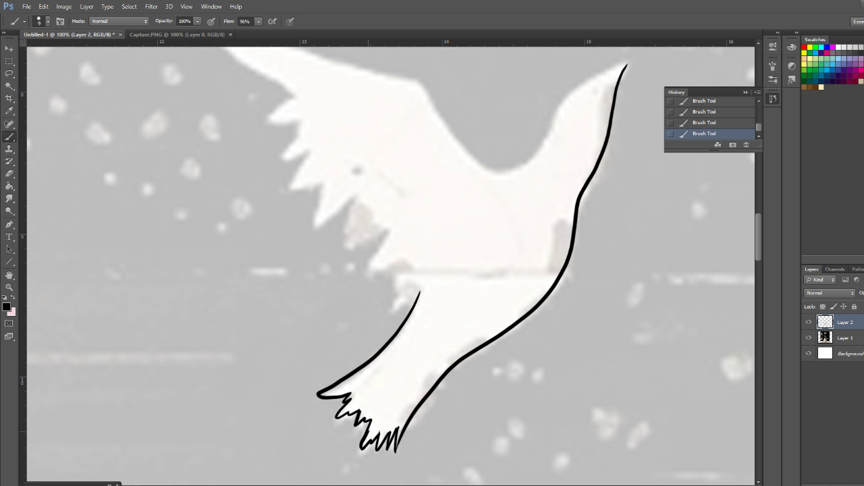
Ink the jagged small feathers above the bird's tail and the lower feathers of its wing
{"action": "left_click_drag", "start_coordinate": [418, 292], "coordinate": [405, 304]}
{"action": "left_click_drag", "start_coordinate": [406, 262], "coordinate": [389, 313]}
{"action": "left_click_drag", "start_coordinate": [390, 311], "coordinate": [408, 298]}
{"action": "scroll", "coordinate": [390, 266], "scroll_direction": "up", "scroll_amount": 3}
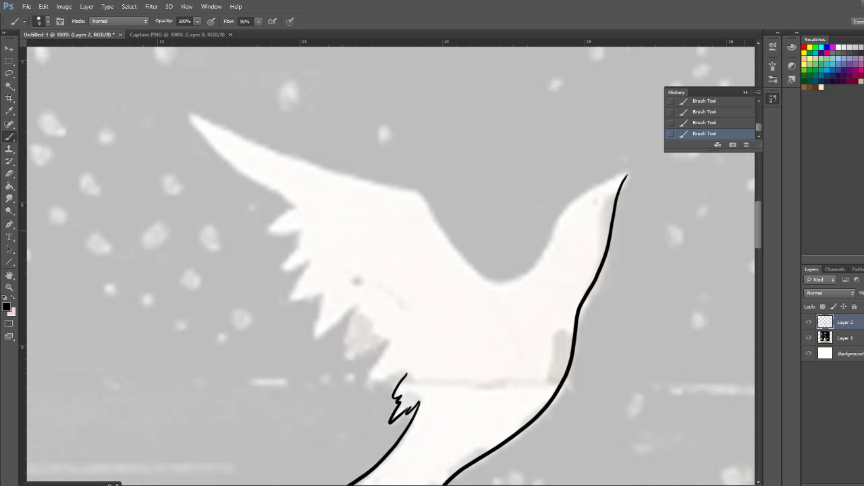
{"action": "mouse_move", "coordinate": [407, 373]}
{"action": "left_mouse_down"}
{"action": "mouse_move", "coordinate": [361, 387]}
{"action": "mouse_move", "coordinate": [392, 342]}
{"action": "left_mouse_up"}
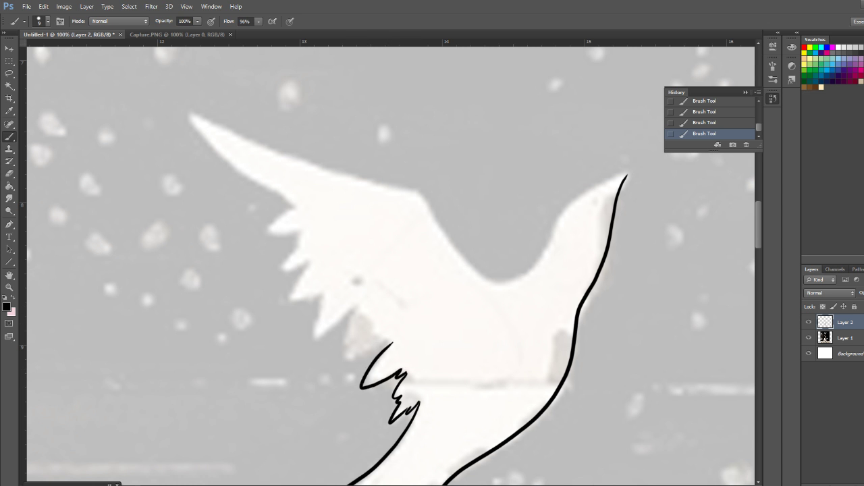
{"action": "mouse_move", "coordinate": [357, 307]}
{"action": "left_mouse_down"}
{"action": "mouse_move", "coordinate": [347, 325]}
{"action": "mouse_move", "coordinate": [354, 344]}
{"action": "mouse_move", "coordinate": [369, 351]}
{"action": "mouse_move", "coordinate": [388, 339]}
{"action": "mouse_move", "coordinate": [385, 345]}
{"action": "left_mouse_up"}
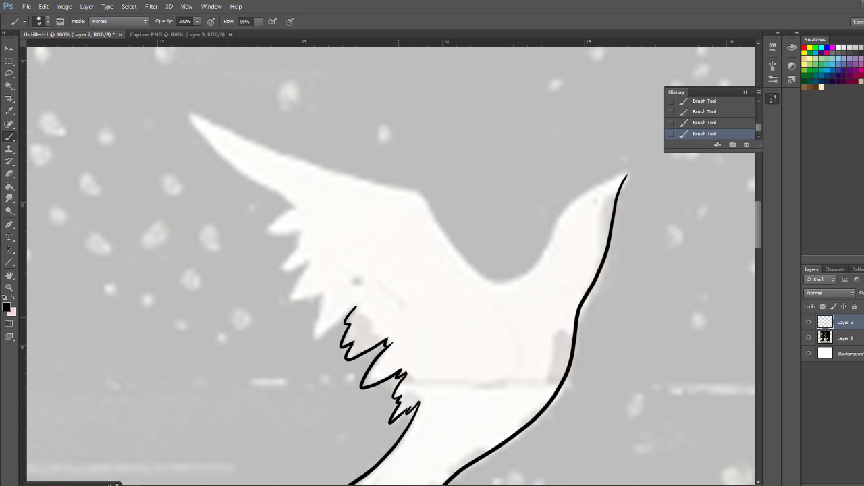
Thicken the bird's breast line, then outline its head, back and wing tip and close the wing's remaining trailing feathers
{"action": "left_click_drag", "start_coordinate": [626, 176], "coordinate": [547, 407]}
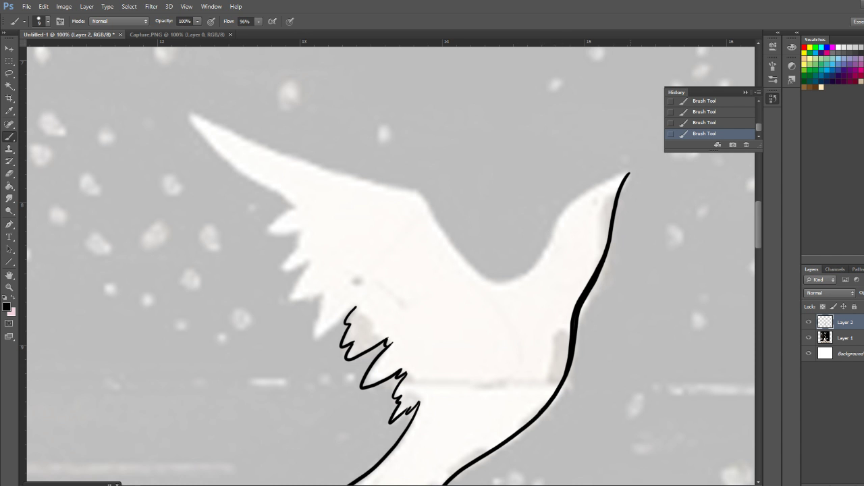
{"action": "mouse_move", "coordinate": [627, 174]}
{"action": "left_mouse_down"}
{"action": "mouse_move", "coordinate": [561, 223]}
{"action": "mouse_move", "coordinate": [540, 264]}
{"action": "mouse_move", "coordinate": [512, 282]}
{"action": "mouse_move", "coordinate": [482, 277]}
{"action": "mouse_move", "coordinate": [424, 198]}
{"action": "mouse_move", "coordinate": [334, 176]}
{"action": "mouse_move", "coordinate": [205, 114]}
{"action": "mouse_move", "coordinate": [197, 125]}
{"action": "mouse_move", "coordinate": [218, 153]}
{"action": "mouse_move", "coordinate": [287, 204]}
{"action": "left_mouse_up"}
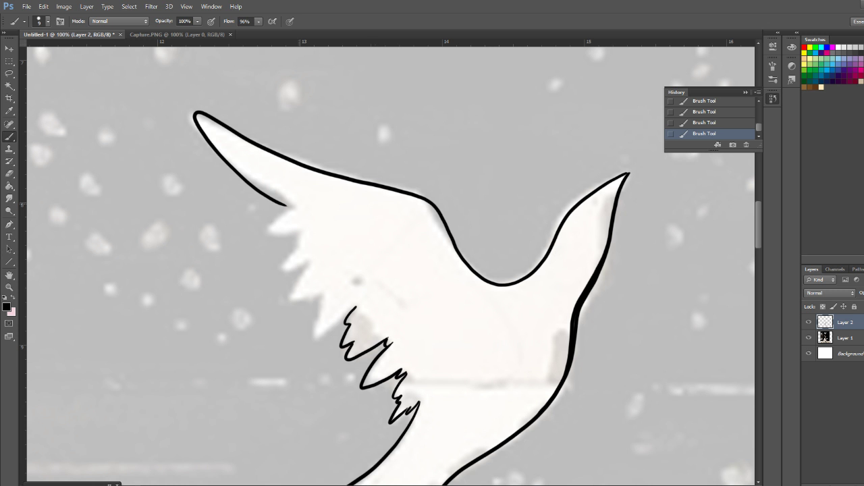
{"action": "mouse_move", "coordinate": [286, 207]}
{"action": "left_mouse_down"}
{"action": "mouse_move", "coordinate": [271, 227]}
{"action": "mouse_move", "coordinate": [297, 233]}
{"action": "mouse_move", "coordinate": [285, 261]}
{"action": "mouse_move", "coordinate": [308, 262]}
{"action": "mouse_move", "coordinate": [292, 303]}
{"action": "mouse_move", "coordinate": [323, 295]}
{"action": "mouse_move", "coordinate": [318, 328]}
{"action": "mouse_move", "coordinate": [348, 316]}
{"action": "left_mouse_up"}
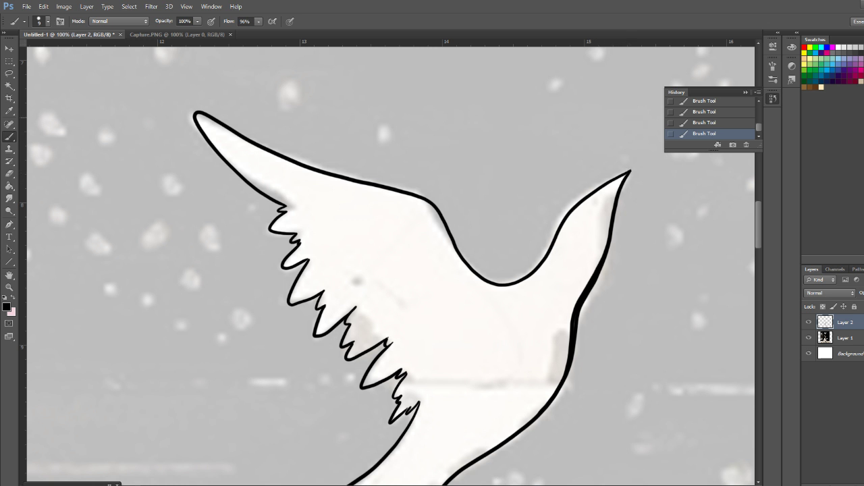
Ink the bird at the picture's left edge from its beak along head and neck up the wing's leading edge to the tip
{"action": "scroll", "coordinate": [390, 262], "scroll_direction": "right", "scroll_amount": 10}
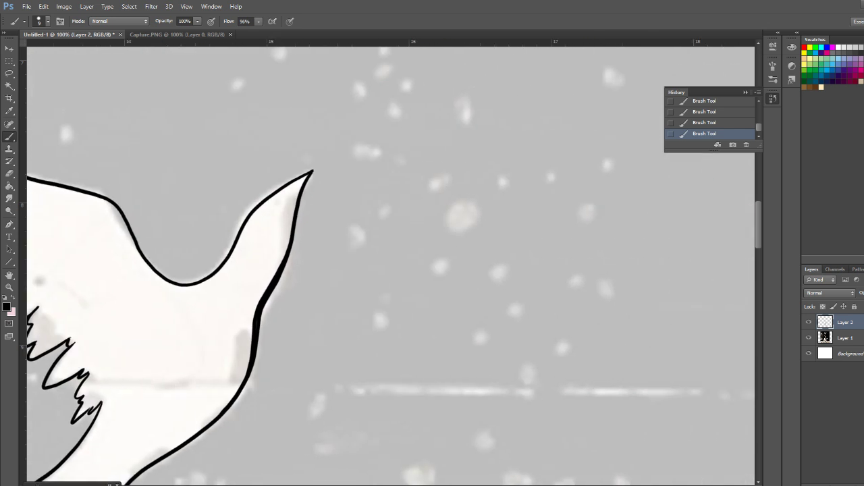
{"action": "scroll", "coordinate": [390, 263], "scroll_direction": "left", "scroll_amount": 5}
{"action": "scroll", "coordinate": [391, 262], "scroll_direction": "left", "scroll_amount": 10}
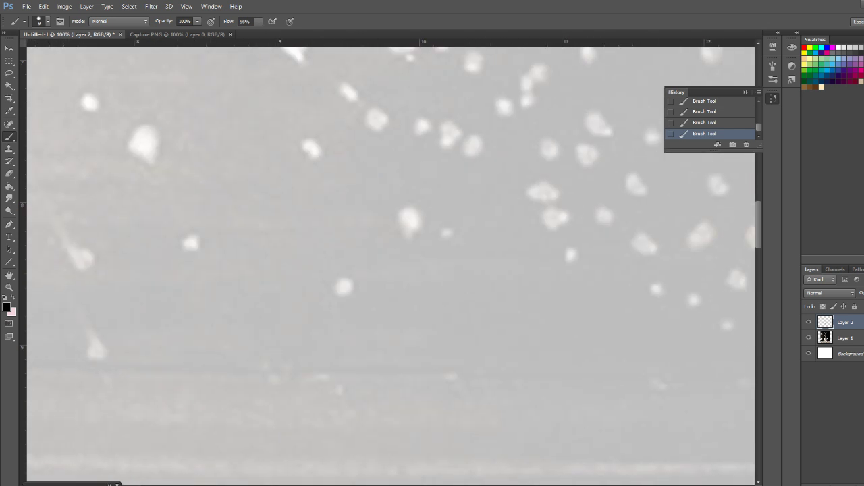
{"action": "scroll", "coordinate": [391, 263], "scroll_direction": "down", "scroll_amount": 10}
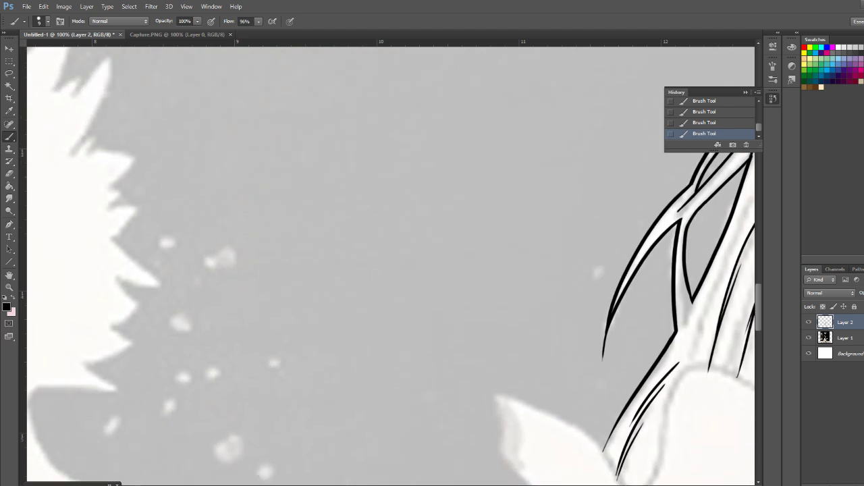
{"action": "scroll", "coordinate": [391, 263], "scroll_direction": "left", "scroll_amount": 6}
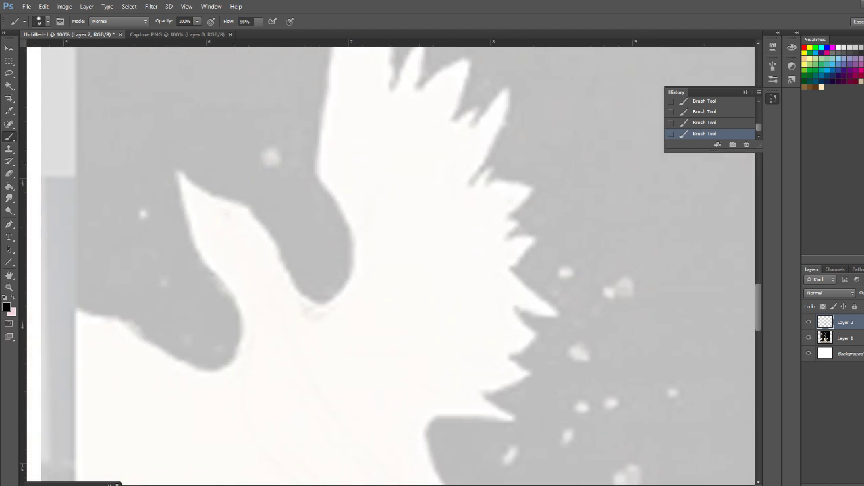
{"action": "mouse_move", "coordinate": [187, 168]}
{"action": "left_mouse_down"}
{"action": "mouse_move", "coordinate": [250, 203]}
{"action": "mouse_move", "coordinate": [297, 280]}
{"action": "mouse_move", "coordinate": [332, 308]}
{"action": "mouse_move", "coordinate": [360, 275]}
{"action": "mouse_move", "coordinate": [330, 170]}
{"action": "mouse_move", "coordinate": [348, 46]}
{"action": "left_mouse_up"}
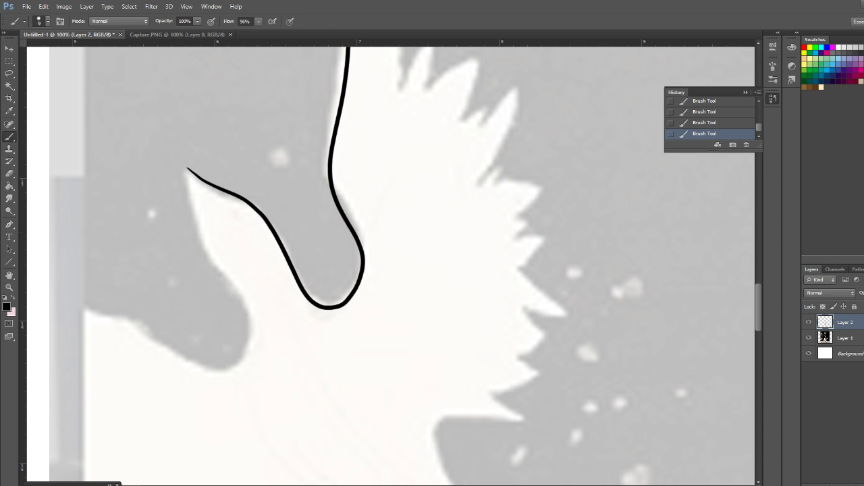
{"action": "scroll", "coordinate": [391, 263], "scroll_direction": "up", "scroll_amount": 5}
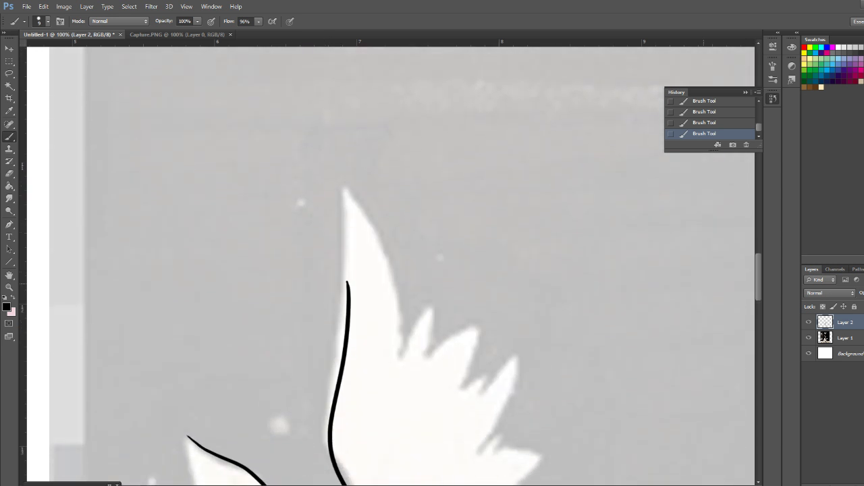
{"action": "left_click_drag", "start_coordinate": [344, 224], "coordinate": [349, 283]}
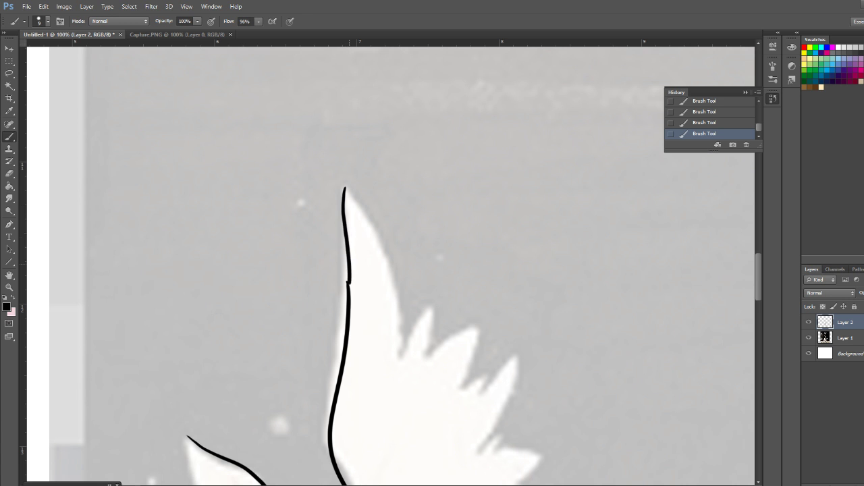
Ink the raised wing's trailing edge from its tip down through the jagged feathers, redoing the first feather tips below the long tip feather
{"action": "mouse_move", "coordinate": [345, 189]}
{"action": "left_mouse_down"}
{"action": "mouse_move", "coordinate": [374, 227]}
{"action": "mouse_move", "coordinate": [403, 341]}
{"action": "mouse_move", "coordinate": [419, 316]}
{"action": "mouse_move", "coordinate": [422, 351]}
{"action": "mouse_move", "coordinate": [403, 341]}
{"action": "mouse_move", "coordinate": [430, 344]}
{"action": "mouse_move", "coordinate": [480, 327]}
{"action": "mouse_move", "coordinate": [457, 387]}
{"action": "left_mouse_up"}
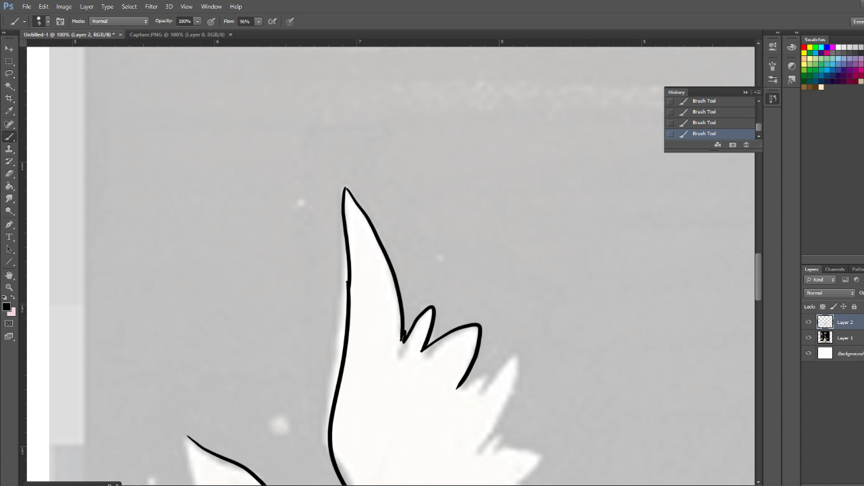
{"action": "key", "text": "ctrl+alt+z"}
{"action": "key", "text": "ctrl+alt+z"}
{"action": "key", "text": "ctrl+alt+z"}
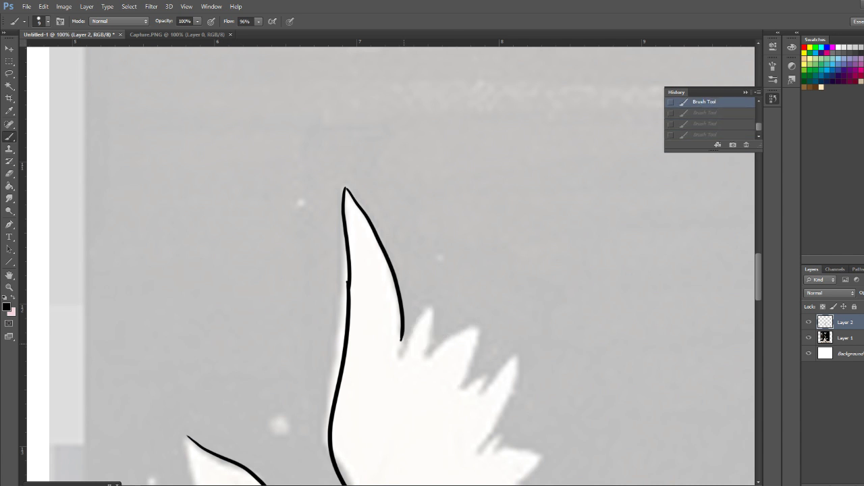
{"action": "mouse_move", "coordinate": [401, 340]}
{"action": "left_mouse_down"}
{"action": "mouse_move", "coordinate": [432, 305]}
{"action": "mouse_move", "coordinate": [423, 358]}
{"action": "mouse_move", "coordinate": [463, 326]}
{"action": "mouse_move", "coordinate": [481, 326]}
{"action": "mouse_move", "coordinate": [481, 349]}
{"action": "mouse_move", "coordinate": [458, 388]}
{"action": "mouse_move", "coordinate": [490, 373]}
{"action": "mouse_move", "coordinate": [479, 389]}
{"action": "mouse_move", "coordinate": [514, 356]}
{"action": "mouse_move", "coordinate": [494, 430]}
{"action": "mouse_move", "coordinate": [478, 449]}
{"action": "left_mouse_up"}
{"action": "scroll", "coordinate": [390, 265], "scroll_direction": "down", "scroll_amount": 5}
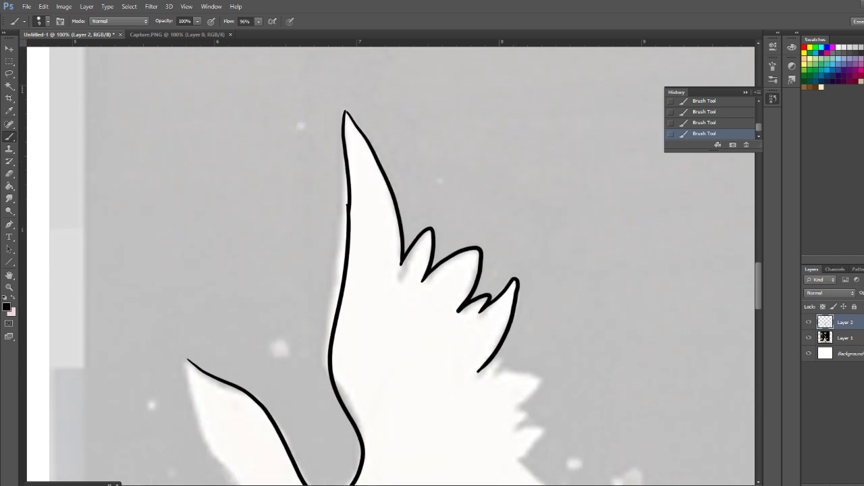
{"action": "mouse_move", "coordinate": [478, 261]}
{"action": "left_mouse_down"}
{"action": "mouse_move", "coordinate": [501, 249]}
{"action": "mouse_move", "coordinate": [495, 261]}
{"action": "mouse_move", "coordinate": [542, 264]}
{"action": "mouse_move", "coordinate": [539, 281]}
{"action": "mouse_move", "coordinate": [517, 292]}
{"action": "mouse_move", "coordinate": [519, 320]}
{"action": "mouse_move", "coordinate": [543, 316]}
{"action": "mouse_move", "coordinate": [516, 349]}
{"action": "mouse_move", "coordinate": [561, 389]}
{"action": "mouse_move", "coordinate": [514, 387]}
{"action": "left_mouse_up"}
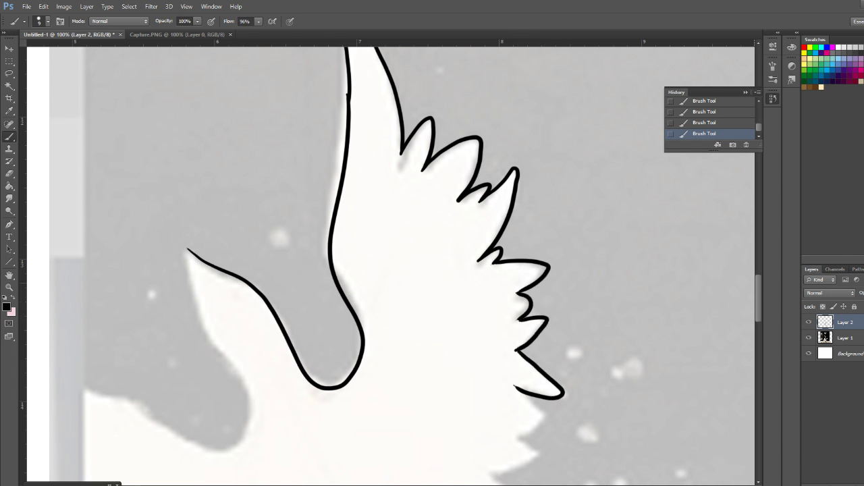
Ink the raised wing's lowest trailing feathers down to the inner corner above the tail
{"action": "scroll", "coordinate": [391, 266], "scroll_direction": "down", "scroll_amount": 7}
{"action": "scroll", "coordinate": [391, 266], "scroll_direction": "up", "scroll_amount": 3}
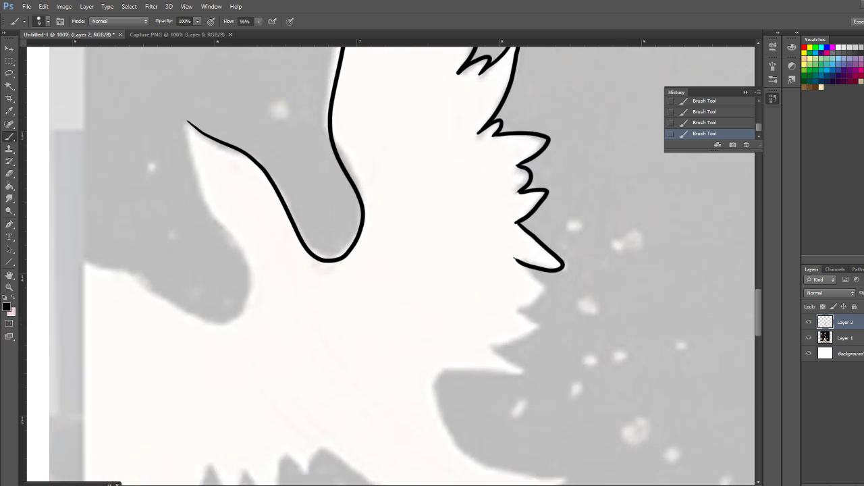
{"action": "scroll", "coordinate": [391, 266], "scroll_direction": "up", "scroll_amount": 1}
{"action": "mouse_move", "coordinate": [514, 285]}
{"action": "left_mouse_down"}
{"action": "mouse_move", "coordinate": [540, 308]}
{"action": "mouse_move", "coordinate": [534, 323]}
{"action": "mouse_move", "coordinate": [519, 329]}
{"action": "mouse_move", "coordinate": [540, 353]}
{"action": "mouse_move", "coordinate": [483, 372]}
{"action": "mouse_move", "coordinate": [522, 399]}
{"action": "mouse_move", "coordinate": [433, 402]}
{"action": "left_mouse_up"}
Outline the bird's tail with its curved upper edge, jagged feather tips and lower edge up to the second wing
{"action": "left_click_drag", "start_coordinate": [758, 301], "coordinate": [758, 318]}
{"action": "mouse_move", "coordinate": [435, 254]}
{"action": "left_mouse_down"}
{"action": "mouse_move", "coordinate": [445, 301]}
{"action": "mouse_move", "coordinate": [470, 329]}
{"action": "mouse_move", "coordinate": [574, 353]}
{"action": "left_mouse_up"}
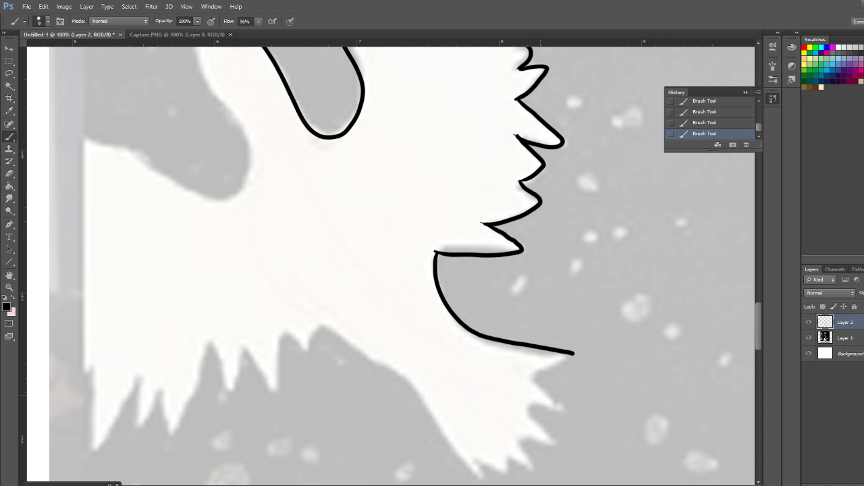
{"action": "left_click_drag", "start_coordinate": [573, 353], "coordinate": [530, 376]}
{"action": "mouse_move", "coordinate": [531, 377]}
{"action": "left_mouse_down"}
{"action": "mouse_move", "coordinate": [563, 409]}
{"action": "mouse_move", "coordinate": [525, 402]}
{"action": "mouse_move", "coordinate": [553, 444]}
{"action": "mouse_move", "coordinate": [526, 435]}
{"action": "mouse_move", "coordinate": [516, 440]}
{"action": "mouse_move", "coordinate": [533, 467]}
{"action": "mouse_move", "coordinate": [504, 456]}
{"action": "left_mouse_up"}
{"action": "mouse_move", "coordinate": [325, 323]}
{"action": "left_mouse_down"}
{"action": "mouse_move", "coordinate": [394, 371]}
{"action": "mouse_move", "coordinate": [474, 477]}
{"action": "mouse_move", "coordinate": [478, 461]}
{"action": "mouse_move", "coordinate": [496, 466]}
{"action": "mouse_move", "coordinate": [504, 453]}
{"action": "left_mouse_up"}
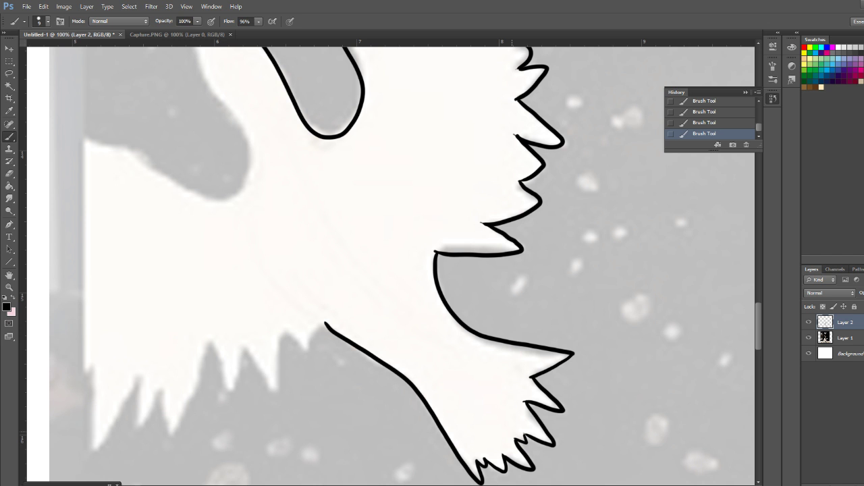
Erase the bird's inked beak, head and neck line and the raised wing's leading edge
{"action": "scroll", "coordinate": [391, 263], "scroll_direction": "up", "scroll_amount": 5}
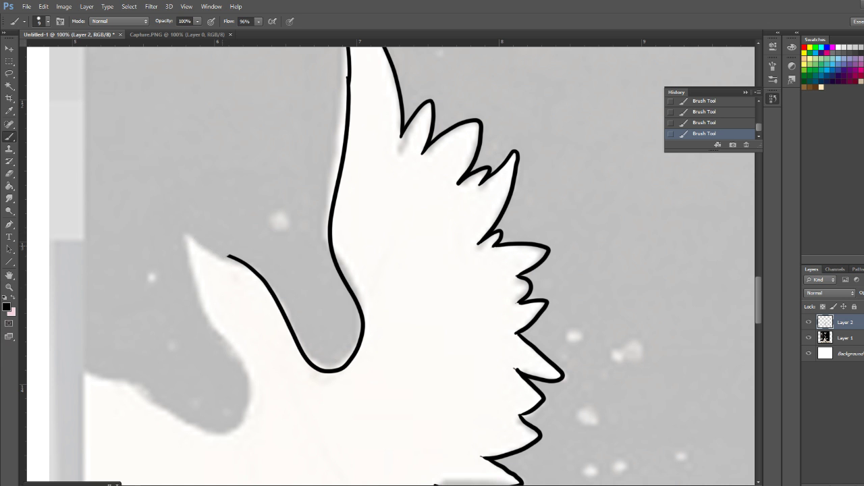
{"action": "left_click_drag", "start_coordinate": [331, 253], "coordinate": [333, 208]}
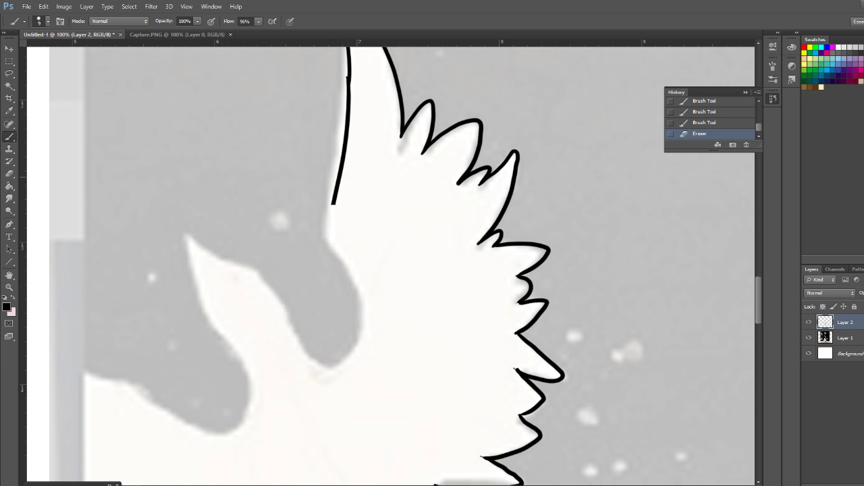
{"action": "scroll", "coordinate": [391, 264], "scroll_direction": "up", "scroll_amount": 2}
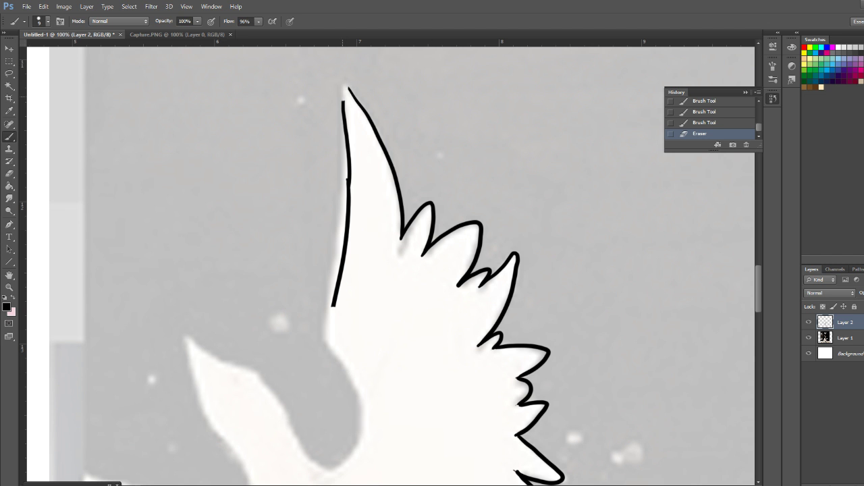
{"action": "left_click_drag", "start_coordinate": [333, 291], "coordinate": [336, 306]}
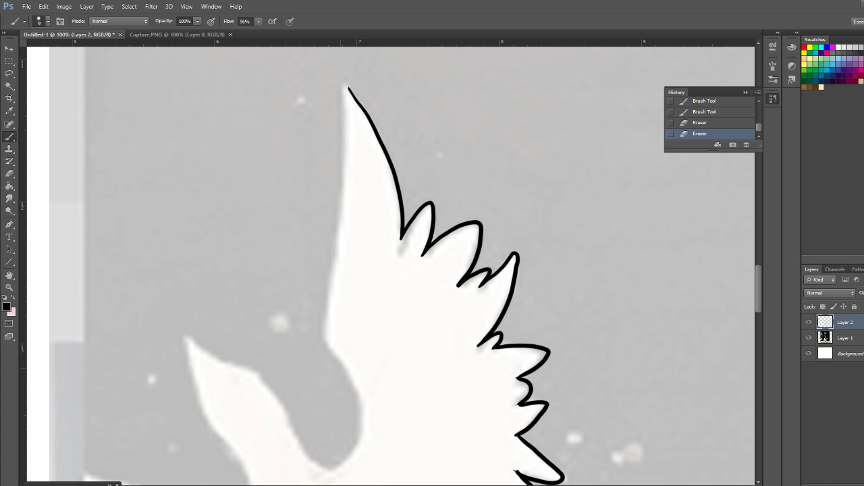
Redraw the raised wing's leading edge, neck and head, then erase that line again except for the part near the wing tip
{"action": "mouse_move", "coordinate": [344, 86]}
{"action": "left_mouse_down"}
{"action": "mouse_move", "coordinate": [348, 177]}
{"action": "mouse_move", "coordinate": [331, 338]}
{"action": "mouse_move", "coordinate": [358, 399]}
{"action": "mouse_move", "coordinate": [347, 459]}
{"action": "mouse_move", "coordinate": [300, 443]}
{"action": "mouse_move", "coordinate": [276, 391]}
{"action": "mouse_move", "coordinate": [188, 338]}
{"action": "mouse_move", "coordinate": [194, 387]}
{"action": "mouse_move", "coordinate": [253, 485]}
{"action": "left_mouse_up"}
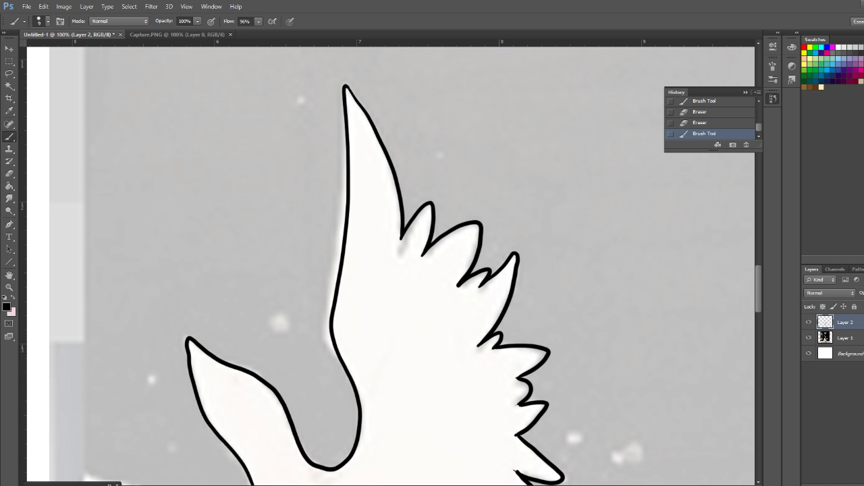
{"action": "mouse_move", "coordinate": [189, 339]}
{"action": "left_mouse_down"}
{"action": "mouse_move", "coordinate": [213, 432]}
{"action": "mouse_move", "coordinate": [208, 354]}
{"action": "mouse_move", "coordinate": [251, 485]}
{"action": "left_mouse_up"}
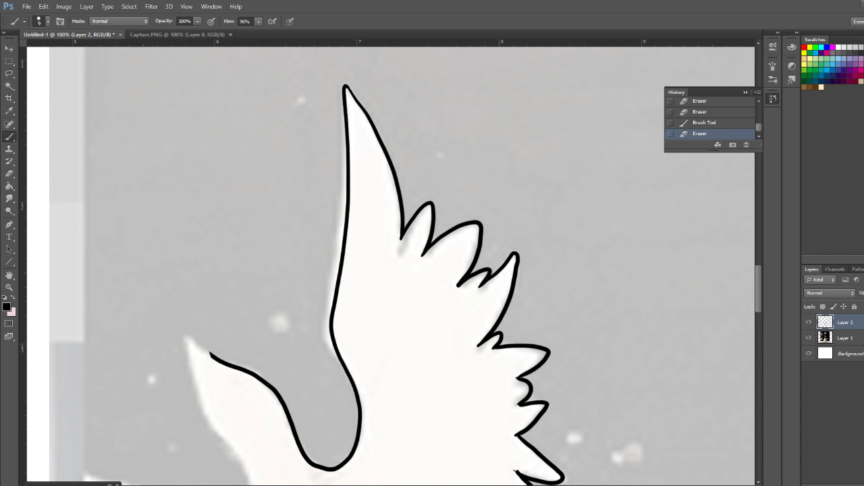
{"action": "scroll", "coordinate": [390, 266], "scroll_direction": "down", "scroll_amount": 9}
{"action": "scroll", "coordinate": [390, 266], "scroll_direction": "up", "scroll_amount": 4}
{"action": "mouse_move", "coordinate": [211, 239]}
{"action": "left_mouse_down"}
{"action": "mouse_move", "coordinate": [243, 256]}
{"action": "mouse_move", "coordinate": [318, 351]}
{"action": "mouse_move", "coordinate": [341, 353]}
{"action": "mouse_move", "coordinate": [358, 316]}
{"action": "mouse_move", "coordinate": [359, 280]}
{"action": "left_mouse_up"}
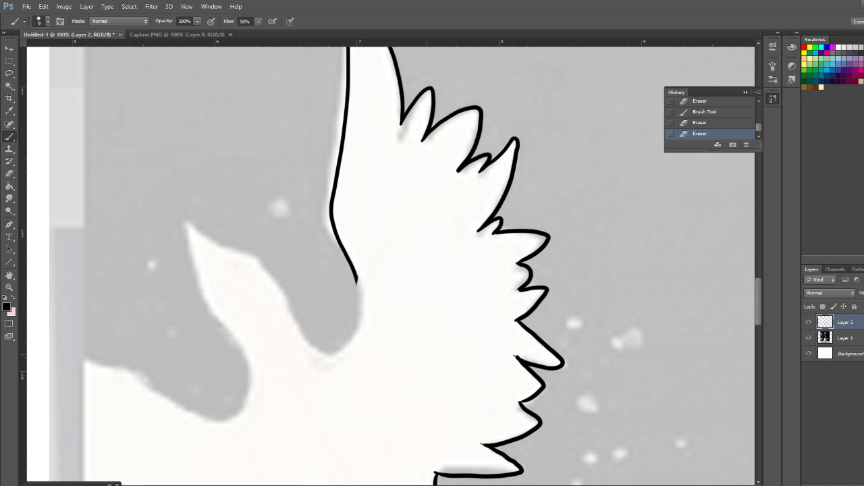
{"action": "mouse_move", "coordinate": [358, 278]}
{"action": "left_mouse_down"}
{"action": "mouse_move", "coordinate": [347, 337]}
{"action": "mouse_move", "coordinate": [320, 352]}
{"action": "mouse_move", "coordinate": [267, 257]}
{"action": "mouse_move", "coordinate": [187, 215]}
{"action": "mouse_move", "coordinate": [200, 271]}
{"action": "mouse_move", "coordinate": [249, 328]}
{"action": "mouse_move", "coordinate": [218, 233]}
{"action": "mouse_move", "coordinate": [283, 281]}
{"action": "mouse_move", "coordinate": [313, 350]}
{"action": "mouse_move", "coordinate": [342, 343]}
{"action": "mouse_move", "coordinate": [345, 252]}
{"action": "mouse_move", "coordinate": [331, 206]}
{"action": "mouse_move", "coordinate": [344, 125]}
{"action": "left_mouse_up"}
{"action": "scroll", "coordinate": [392, 263], "scroll_direction": "down", "scroll_amount": 5}
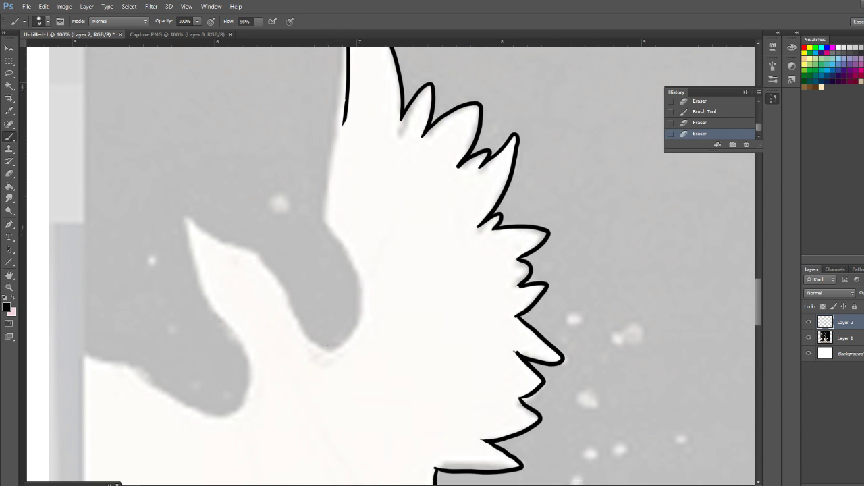
{"action": "mouse_move", "coordinate": [325, 363]}
{"action": "left_mouse_down"}
{"action": "mouse_move", "coordinate": [317, 383]}
{"action": "mouse_move", "coordinate": [302, 389]}
{"action": "mouse_move", "coordinate": [287, 365]}
{"action": "left_mouse_up"}
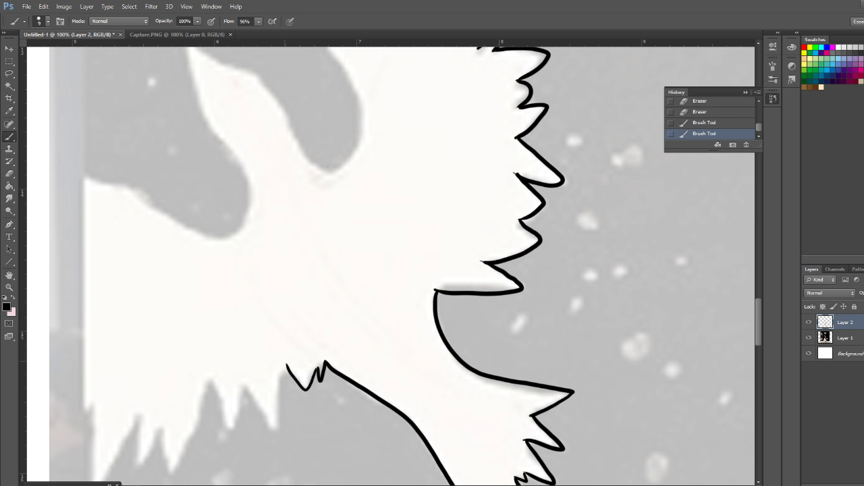
{"action": "left_click_drag", "start_coordinate": [286, 365], "coordinate": [278, 385]}
{"action": "mouse_move", "coordinate": [278, 385]}
{"action": "left_mouse_down"}
{"action": "mouse_move", "coordinate": [279, 409]}
{"action": "mouse_move", "coordinate": [268, 425]}
{"action": "mouse_move", "coordinate": [266, 417]}
{"action": "left_mouse_up"}
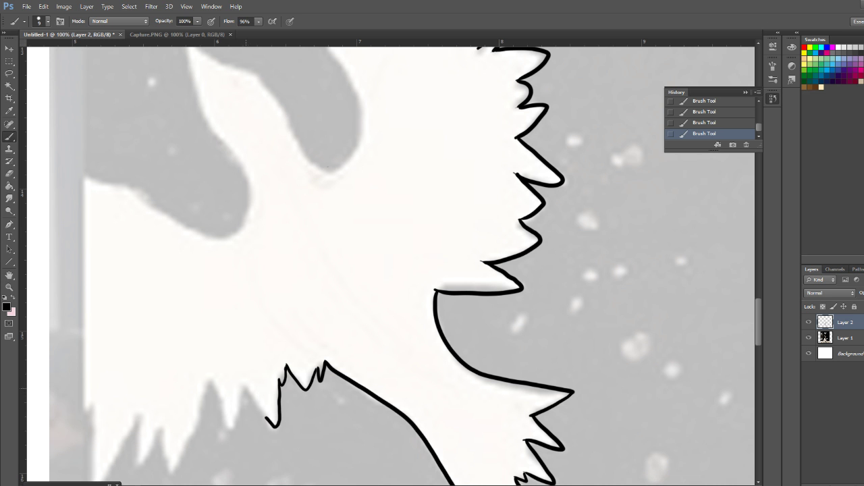
{"action": "left_click_drag", "start_coordinate": [247, 389], "coordinate": [270, 423]}
{"action": "key", "text": "ctrl+alt+z"}
{"action": "key", "text": "ctrl+alt+z"}
{"action": "key", "text": "ctrl+alt+z"}
{"action": "key", "text": "ctrl+alt+z"}
{"action": "key", "text": "ctrl+alt+z"}
{"action": "key", "text": "ctrl+alt+z"}
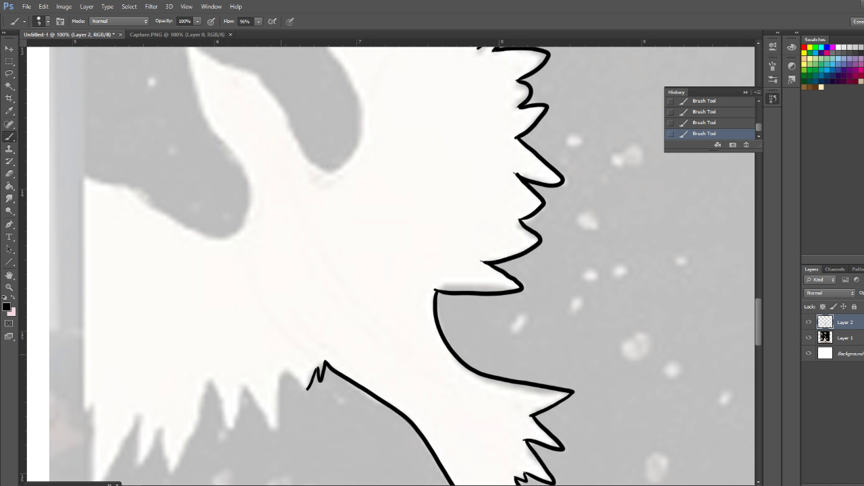
{"action": "left_click_drag", "start_coordinate": [310, 366], "coordinate": [319, 382]}
{"action": "mouse_move", "coordinate": [324, 372]}
{"action": "left_mouse_down"}
{"action": "mouse_move", "coordinate": [319, 378]}
{"action": "mouse_move", "coordinate": [315, 368]}
{"action": "left_mouse_up"}
{"action": "mouse_move", "coordinate": [315, 368]}
{"action": "left_mouse_down"}
{"action": "mouse_move", "coordinate": [301, 391]}
{"action": "mouse_move", "coordinate": [279, 372]}
{"action": "mouse_move", "coordinate": [272, 429]}
{"action": "mouse_move", "coordinate": [245, 384]}
{"action": "left_mouse_up"}
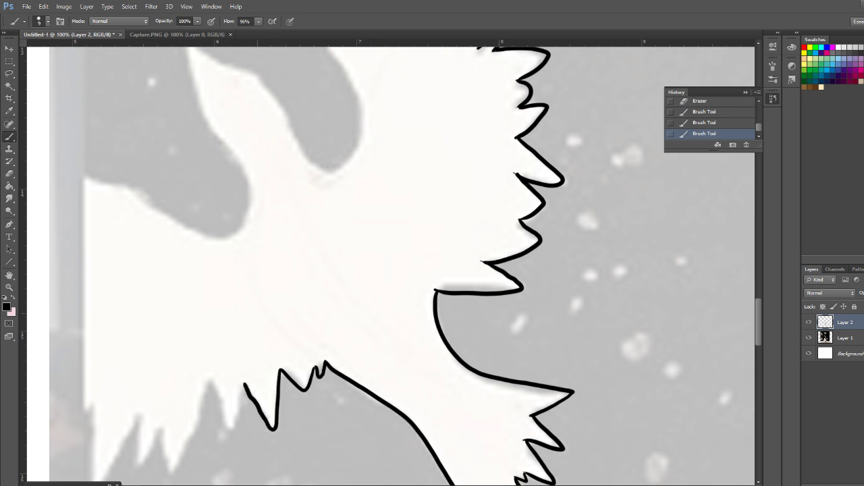
{"action": "mouse_move", "coordinate": [245, 383]}
{"action": "left_mouse_down"}
{"action": "mouse_move", "coordinate": [275, 427]}
{"action": "mouse_move", "coordinate": [297, 386]}
{"action": "mouse_move", "coordinate": [324, 372]}
{"action": "left_mouse_up"}
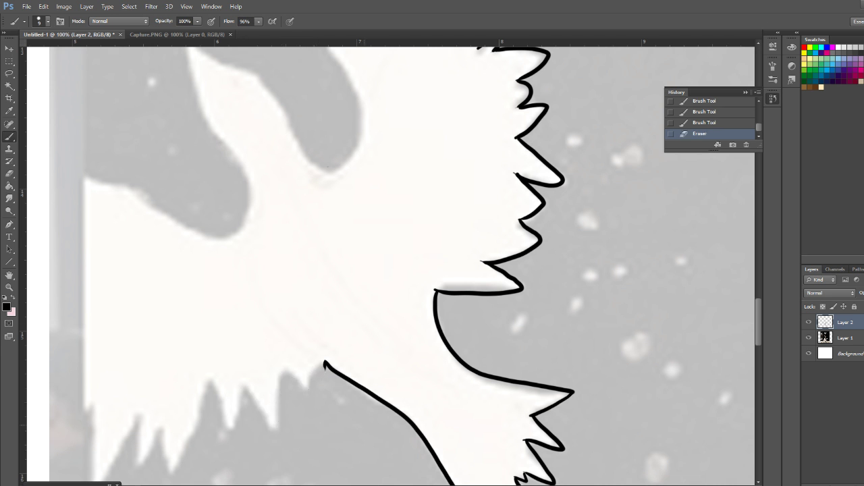
Ink the jagged lower feathers of the bird's second wing from the tail base toward the picture's left edge
{"action": "mouse_move", "coordinate": [324, 365]}
{"action": "left_mouse_down"}
{"action": "mouse_move", "coordinate": [306, 391]}
{"action": "mouse_move", "coordinate": [287, 371]}
{"action": "left_mouse_up"}
{"action": "left_click", "coordinate": [286, 372]}
{"action": "mouse_move", "coordinate": [283, 373]}
{"action": "left_mouse_down"}
{"action": "mouse_move", "coordinate": [276, 432]}
{"action": "mouse_move", "coordinate": [246, 390]}
{"action": "left_mouse_up"}
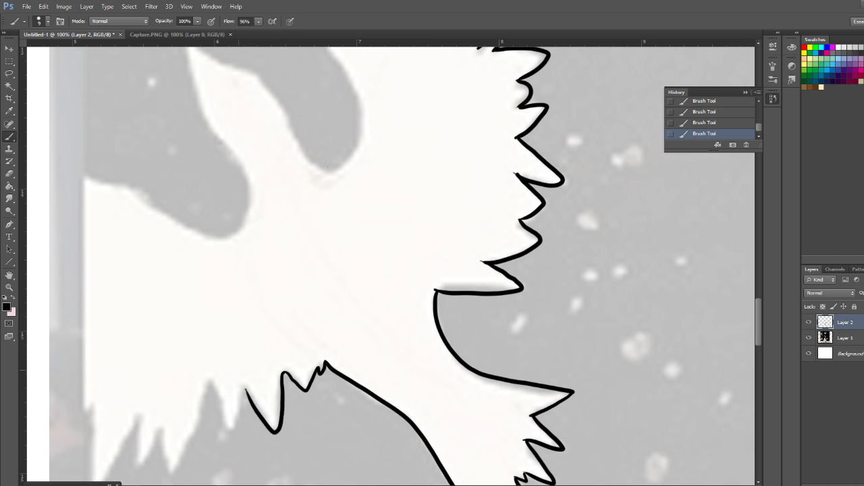
{"action": "mouse_move", "coordinate": [212, 368]}
{"action": "left_mouse_down"}
{"action": "mouse_move", "coordinate": [222, 417]}
{"action": "mouse_move", "coordinate": [244, 389]}
{"action": "left_mouse_up"}
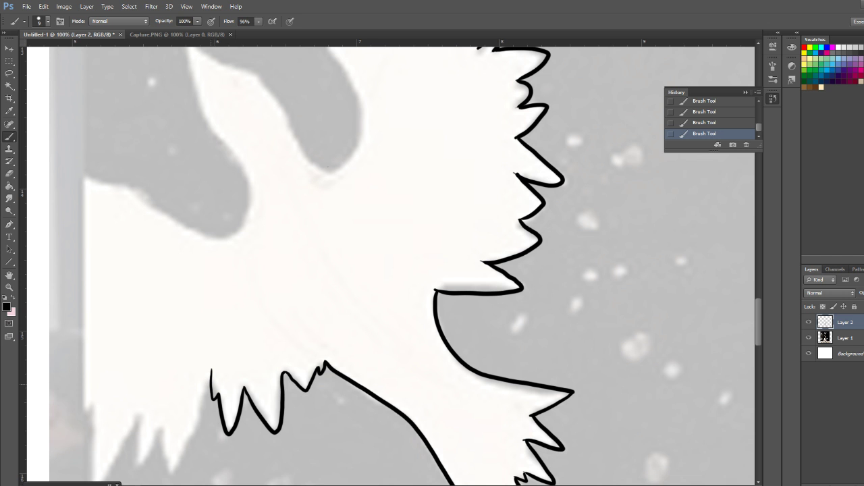
{"action": "mouse_move", "coordinate": [212, 370]}
{"action": "left_mouse_down"}
{"action": "mouse_move", "coordinate": [179, 455]}
{"action": "mouse_move", "coordinate": [163, 454]}
{"action": "mouse_move", "coordinate": [162, 423]}
{"action": "mouse_move", "coordinate": [139, 464]}
{"action": "mouse_move", "coordinate": [142, 406]}
{"action": "left_mouse_up"}
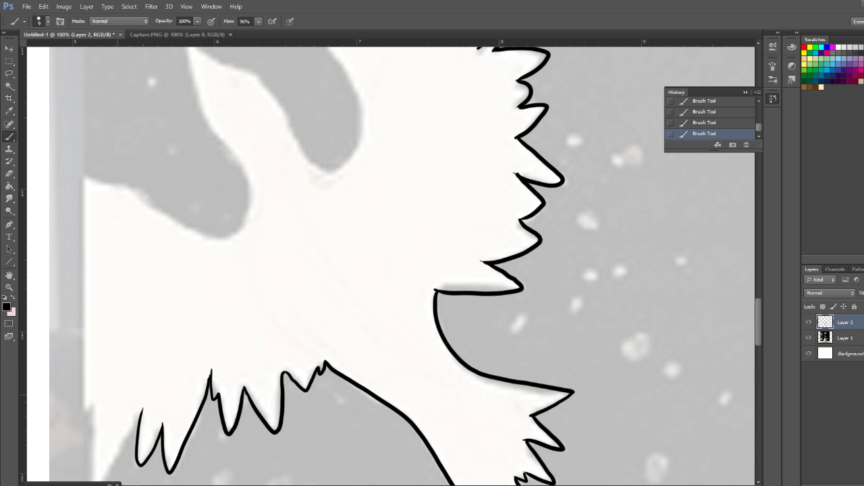
{"action": "mouse_move", "coordinate": [81, 416]}
{"action": "left_mouse_down"}
{"action": "mouse_move", "coordinate": [96, 396]}
{"action": "mouse_move", "coordinate": [88, 482]}
{"action": "mouse_move", "coordinate": [122, 462]}
{"action": "mouse_move", "coordinate": [145, 403]}
{"action": "left_mouse_up"}
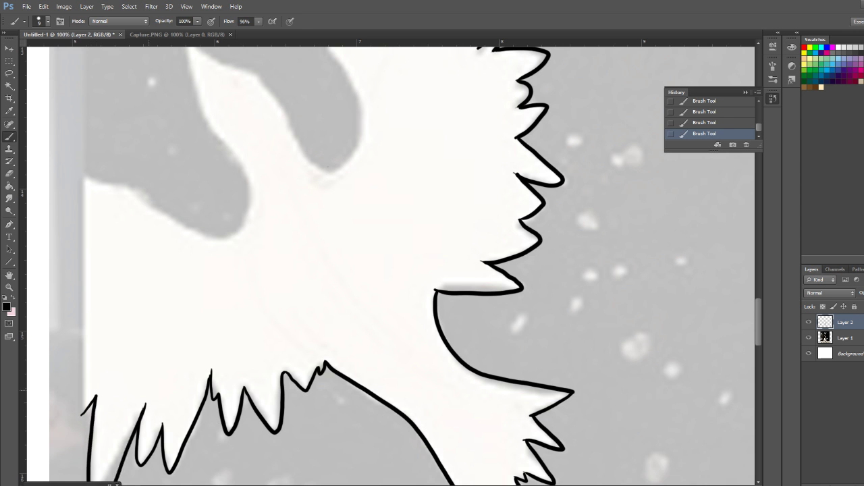
Ink the rest of the raised wing's leading edge, the neck, pointed beak and throat, continuing along the second wing's upper edge
{"action": "scroll", "coordinate": [392, 263], "scroll_direction": "up", "scroll_amount": 5}
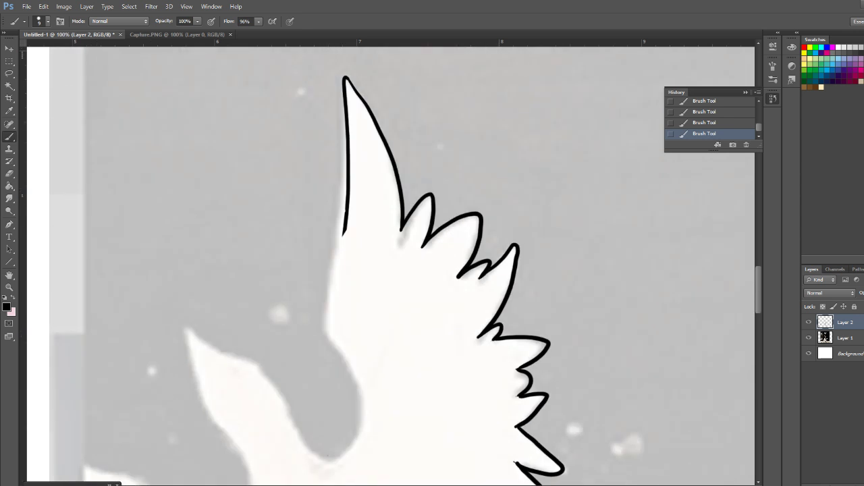
{"action": "mouse_move", "coordinate": [343, 211]}
{"action": "left_mouse_down"}
{"action": "mouse_move", "coordinate": [328, 302]}
{"action": "mouse_move", "coordinate": [363, 361]}
{"action": "mouse_move", "coordinate": [356, 430]}
{"action": "mouse_move", "coordinate": [312, 424]}
{"action": "mouse_move", "coordinate": [296, 368]}
{"action": "mouse_move", "coordinate": [192, 311]}
{"action": "mouse_move", "coordinate": [217, 411]}
{"action": "mouse_move", "coordinate": [251, 484]}
{"action": "left_mouse_up"}
{"action": "scroll", "coordinate": [391, 270], "scroll_direction": "down", "scroll_amount": 5}
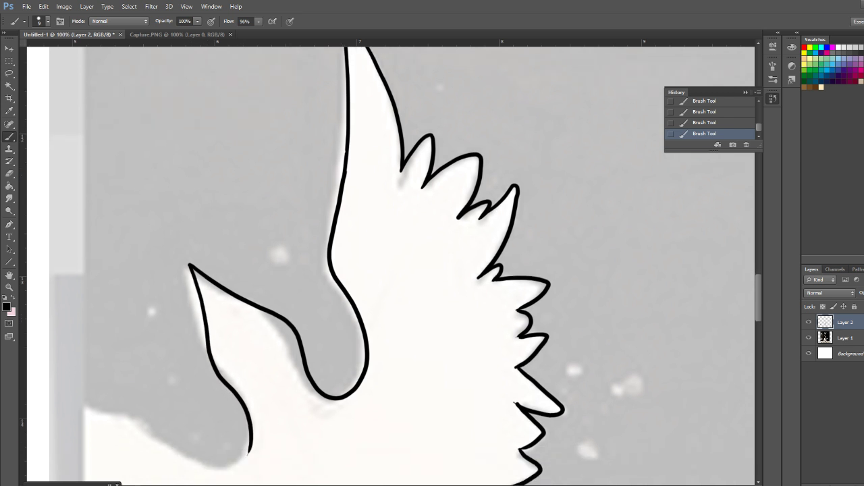
{"action": "mouse_move", "coordinate": [250, 357]}
{"action": "left_mouse_down"}
{"action": "mouse_move", "coordinate": [216, 374]}
{"action": "mouse_move", "coordinate": [125, 319]}
{"action": "left_mouse_up"}
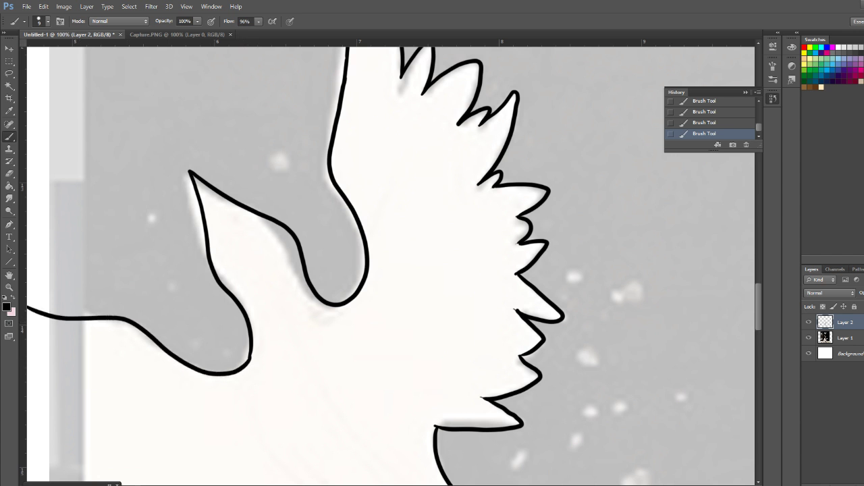
Extend the second wing past the picture's left edge with a pointed tip and jagged feathers that join the lower feathers
{"action": "scroll", "coordinate": [391, 266], "scroll_direction": "left", "scroll_amount": 8}
{"action": "scroll", "coordinate": [391, 265], "scroll_direction": "right", "scroll_amount": 1}
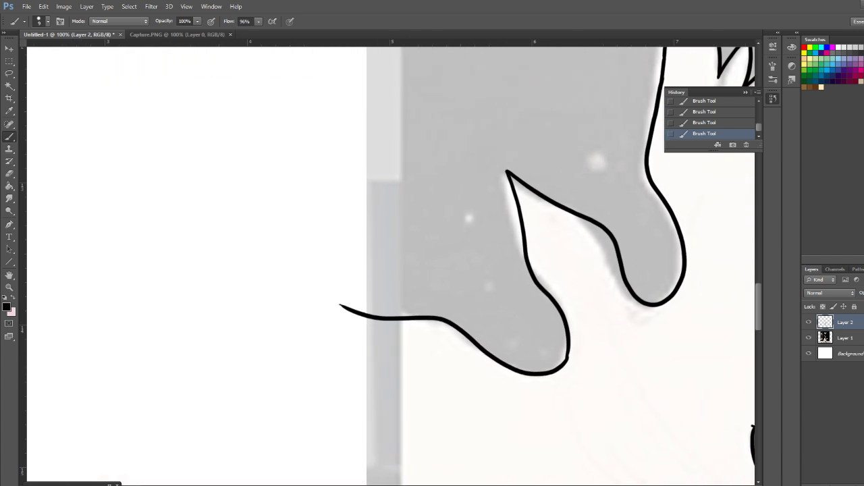
{"action": "mouse_move", "coordinate": [340, 304]}
{"action": "left_mouse_down"}
{"action": "mouse_move", "coordinate": [322, 285]}
{"action": "mouse_move", "coordinate": [334, 314]}
{"action": "mouse_move", "coordinate": [389, 353]}
{"action": "left_mouse_up"}
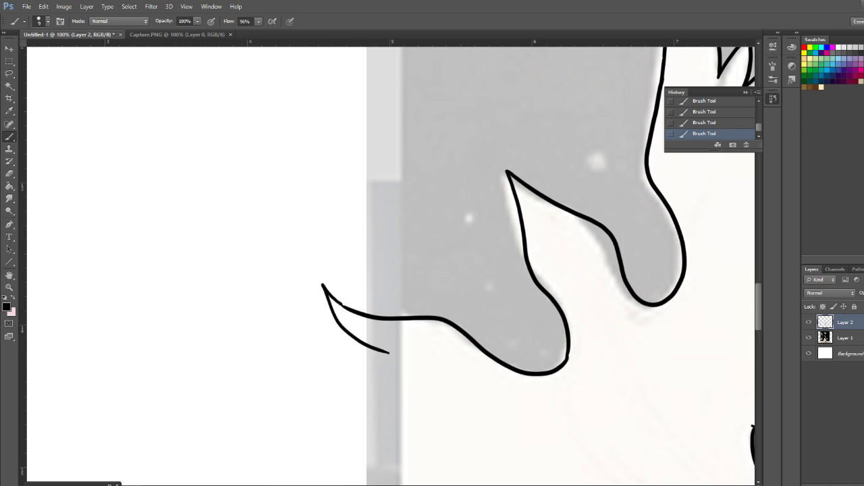
{"action": "scroll", "coordinate": [391, 266], "scroll_direction": "down", "scroll_amount": 5}
{"action": "mouse_move", "coordinate": [389, 141]}
{"action": "left_mouse_down"}
{"action": "mouse_move", "coordinate": [348, 156]}
{"action": "mouse_move", "coordinate": [362, 160]}
{"action": "mouse_move", "coordinate": [334, 191]}
{"action": "mouse_move", "coordinate": [376, 194]}
{"action": "mouse_move", "coordinate": [366, 205]}
{"action": "mouse_move", "coordinate": [373, 248]}
{"action": "mouse_move", "coordinate": [346, 315]}
{"action": "mouse_move", "coordinate": [382, 295]}
{"action": "mouse_move", "coordinate": [375, 312]}
{"action": "mouse_move", "coordinate": [389, 321]}
{"action": "mouse_move", "coordinate": [376, 359]}
{"action": "mouse_move", "coordinate": [412, 320]}
{"action": "left_mouse_up"}
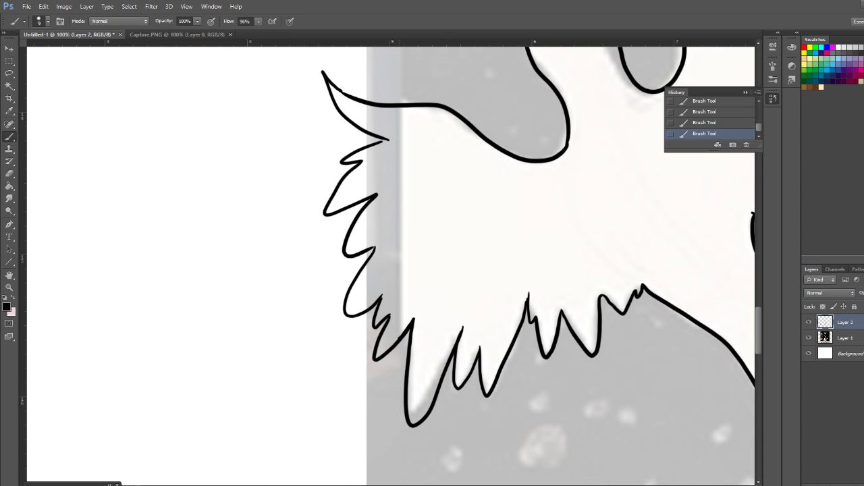
Inspect the bird's inked outline across both wings, the tail and the head
{"action": "scroll", "coordinate": [391, 266], "scroll_direction": "right", "scroll_amount": 5}
{"action": "scroll", "coordinate": [391, 266], "scroll_direction": "left", "scroll_amount": 3}
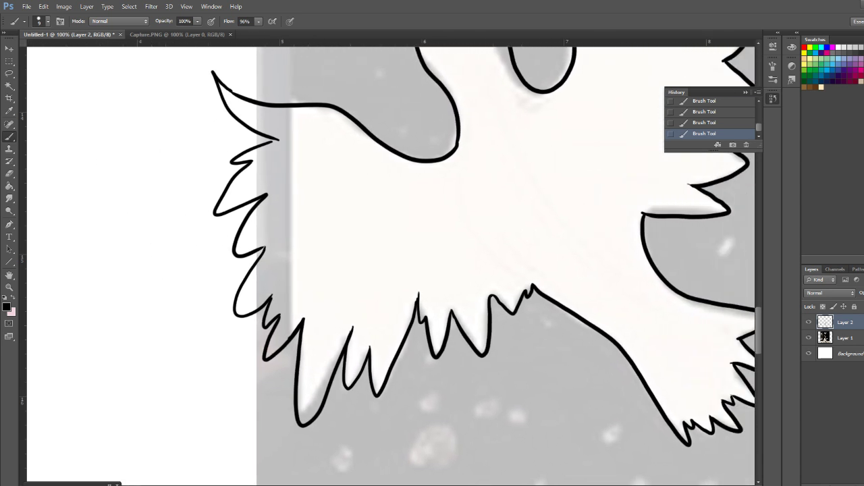
{"action": "scroll", "coordinate": [391, 265], "scroll_direction": "right", "scroll_amount": 5}
{"action": "scroll", "coordinate": [391, 266], "scroll_direction": "right", "scroll_amount": 3}
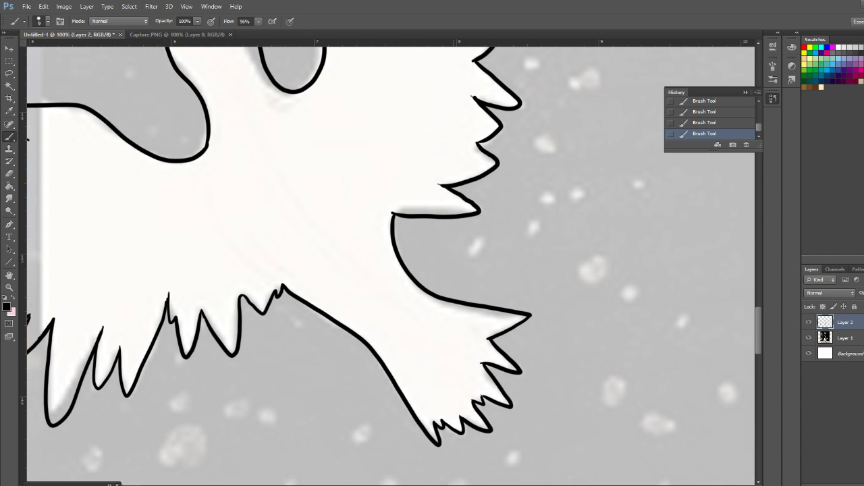
{"action": "scroll", "coordinate": [391, 266], "scroll_direction": "up", "scroll_amount": 8}
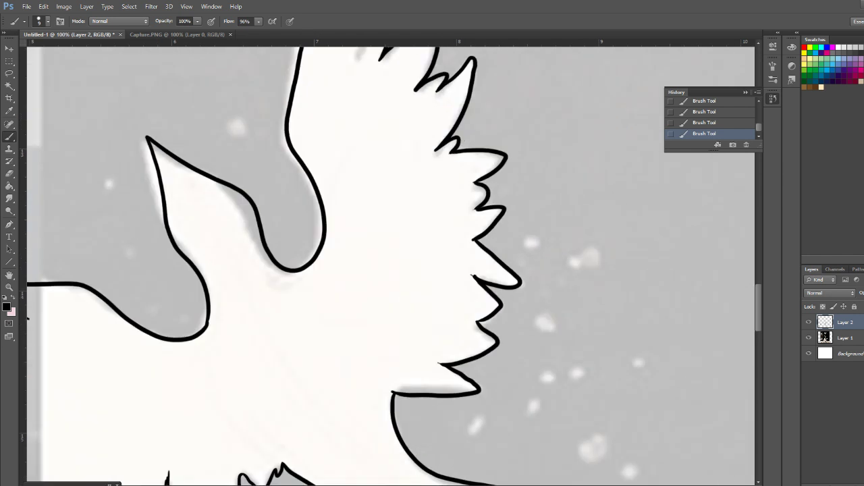
{"action": "scroll", "coordinate": [391, 266], "scroll_direction": "down", "scroll_amount": 5}
{"action": "scroll", "coordinate": [391, 266], "scroll_direction": "up", "scroll_amount": 8}
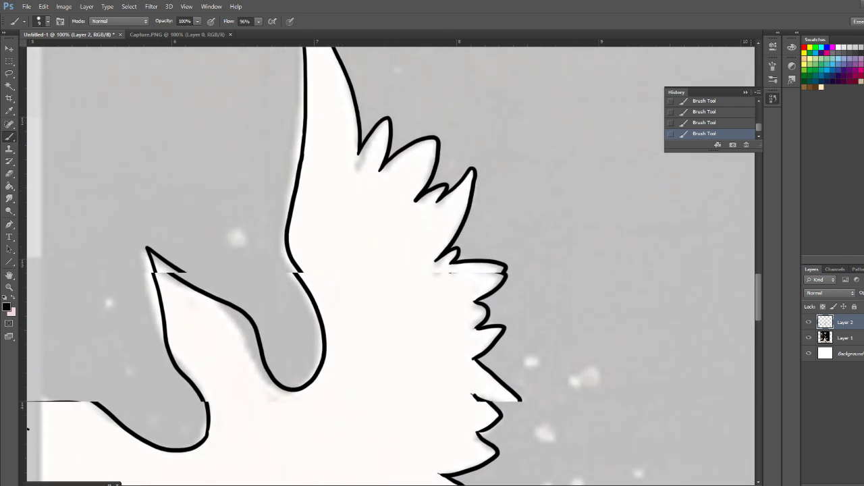
{"action": "scroll", "coordinate": [391, 266], "scroll_direction": "up", "scroll_amount": 1}
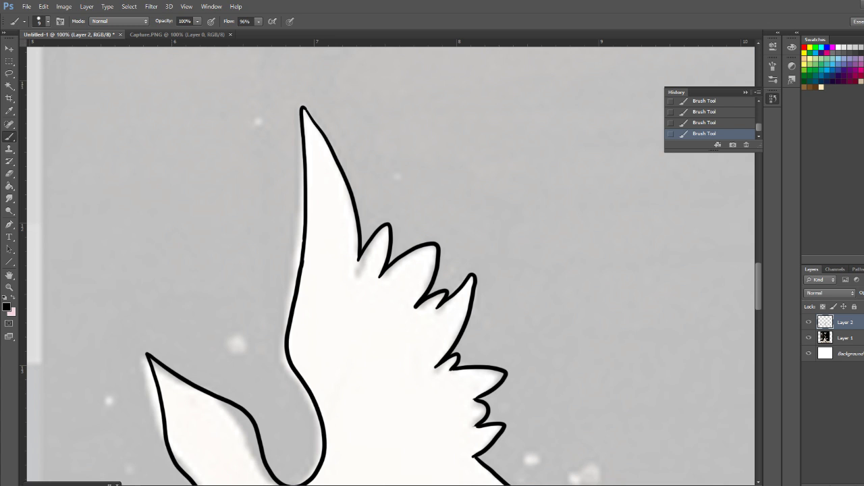
Ink the underside of the girl's chin and fill the narrow curved shadow on her neck beneath it with solid black
{"action": "scroll", "coordinate": [390, 263], "scroll_direction": "down", "scroll_amount": 10}
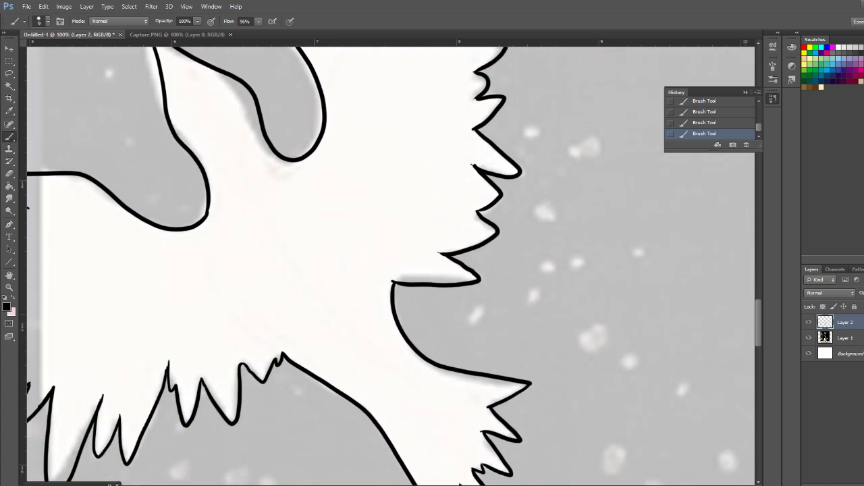
{"action": "scroll", "coordinate": [394, 306], "scroll_direction": "right", "scroll_amount": 15}
{"action": "scroll", "coordinate": [395, 306], "scroll_direction": "left", "scroll_amount": 5}
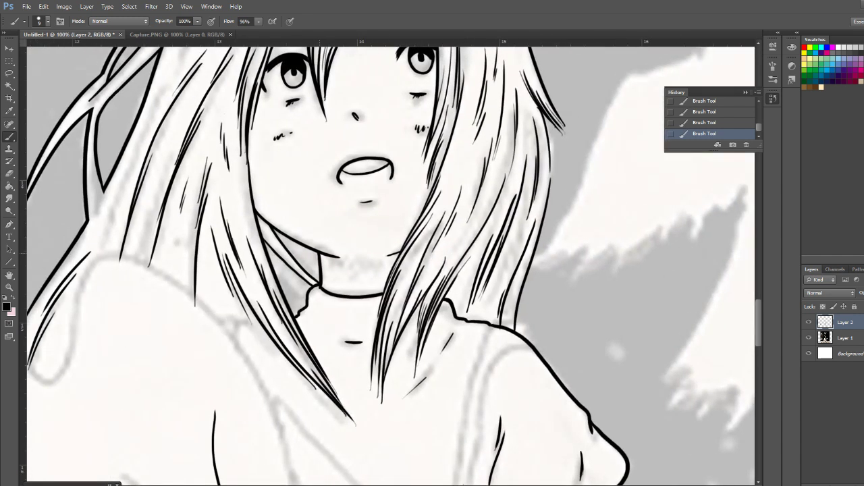
{"action": "mouse_move", "coordinate": [321, 264]}
{"action": "left_mouse_down"}
{"action": "mouse_move", "coordinate": [373, 276]}
{"action": "mouse_move", "coordinate": [392, 266]}
{"action": "left_mouse_up"}
{"action": "mouse_move", "coordinate": [322, 258]}
{"action": "left_mouse_down"}
{"action": "mouse_move", "coordinate": [363, 268]}
{"action": "mouse_move", "coordinate": [395, 253]}
{"action": "mouse_move", "coordinate": [380, 272]}
{"action": "left_mouse_up"}
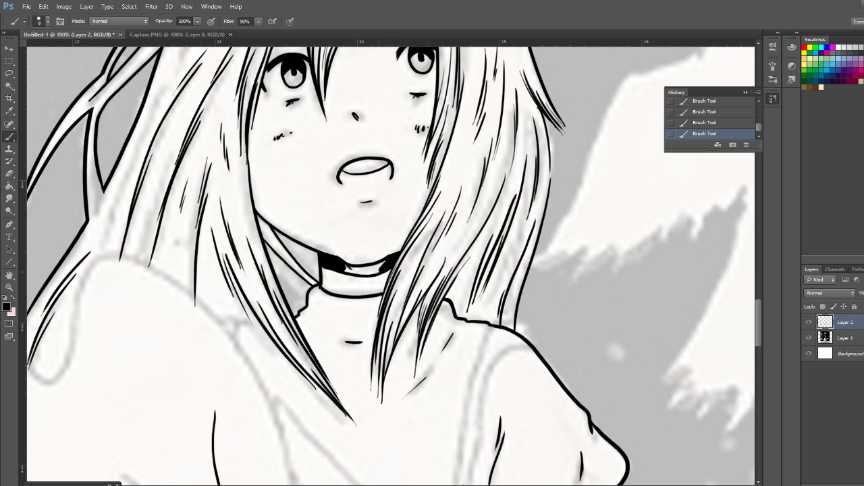
{"action": "left_click_drag", "start_coordinate": [348, 270], "coordinate": [383, 265]}
{"action": "mouse_move", "coordinate": [338, 256]}
{"action": "left_mouse_down"}
{"action": "mouse_move", "coordinate": [367, 263]}
{"action": "mouse_move", "coordinate": [359, 263]}
{"action": "left_mouse_up"}
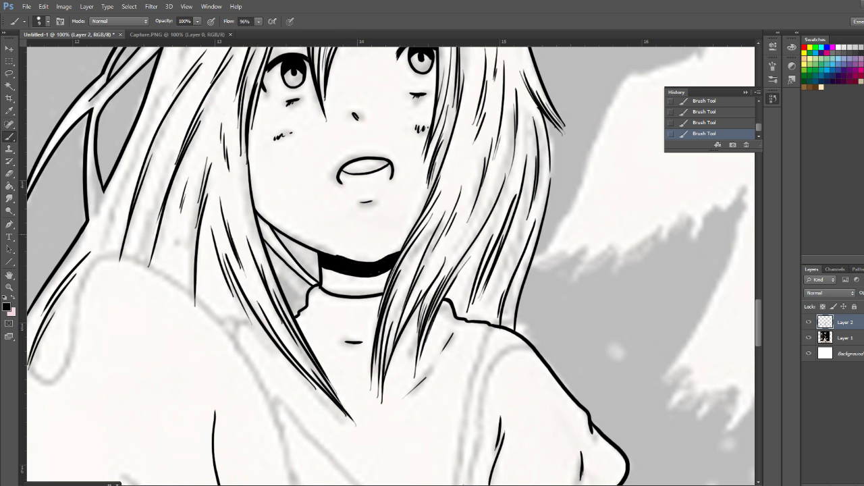
Add two fine strand strokes to the girl's hair beside her face, on the picture's left side
{"action": "scroll", "coordinate": [390, 266], "scroll_direction": "down", "scroll_amount": 10}
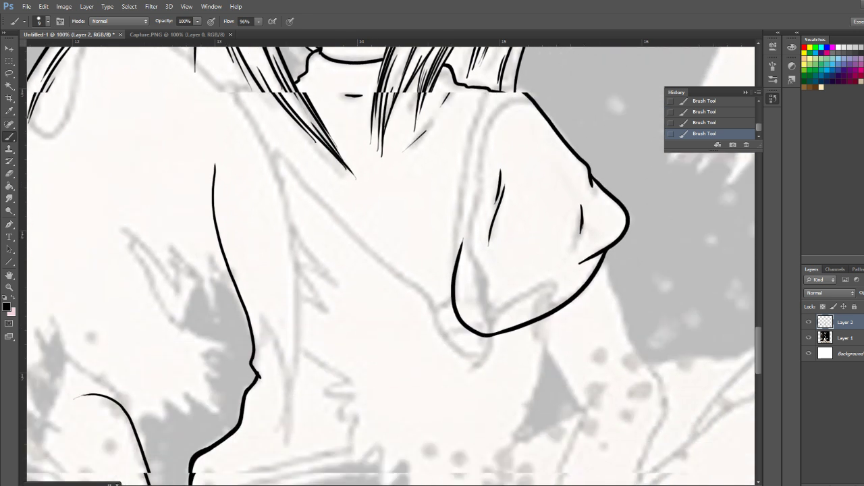
{"action": "scroll", "coordinate": [390, 266], "scroll_direction": "down", "scroll_amount": 2}
{"action": "scroll", "coordinate": [390, 266], "scroll_direction": "up", "scroll_amount": 12}
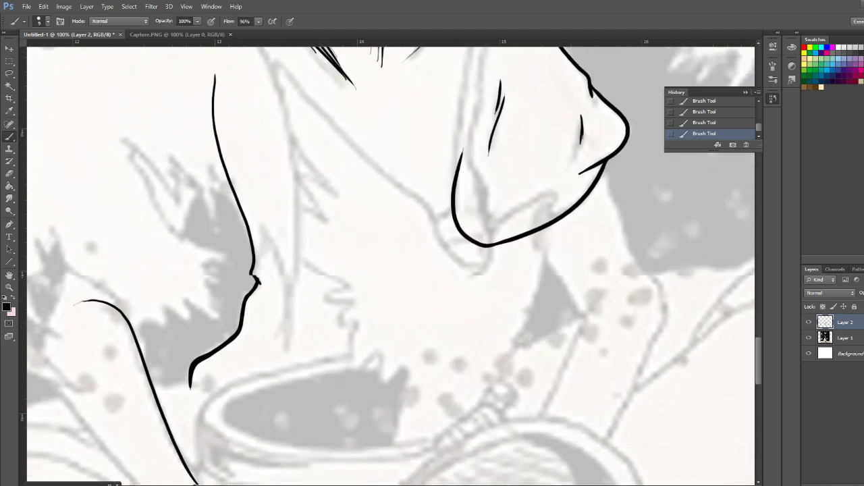
{"action": "scroll", "coordinate": [390, 265], "scroll_direction": "up", "scroll_amount": 6}
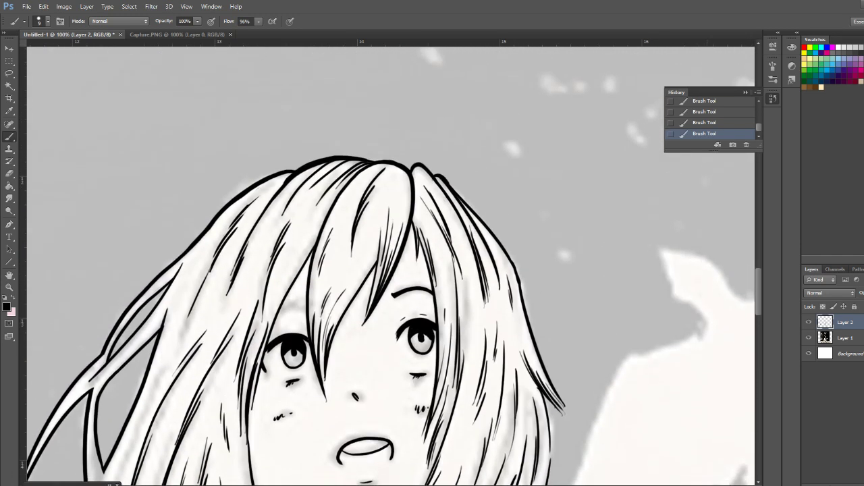
{"action": "left_click_drag", "start_coordinate": [212, 349], "coordinate": [170, 422]}
{"action": "left_click_drag", "start_coordinate": [198, 375], "coordinate": [166, 439]}
Ink the throat and front wing edge of the bird beside the girl's hair, then the wing's jagged lower feathers up to the tail base
{"action": "scroll", "coordinate": [391, 266], "scroll_direction": "right", "scroll_amount": 8}
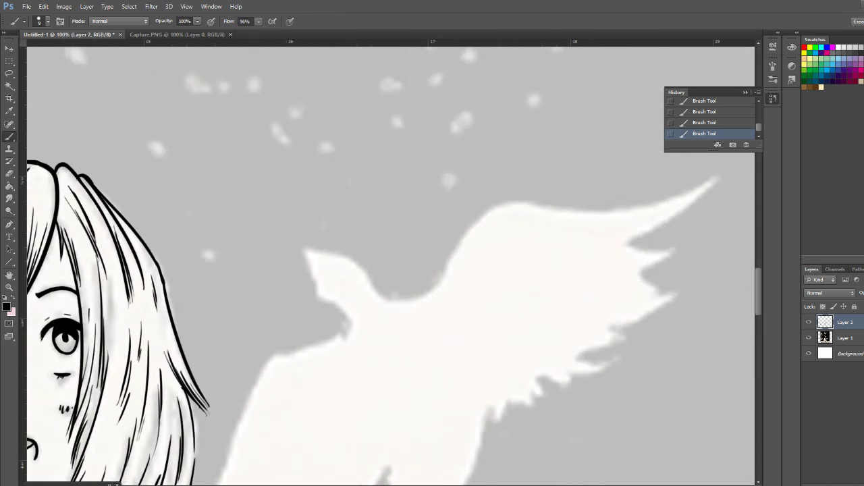
{"action": "scroll", "coordinate": [391, 266], "scroll_direction": "right", "scroll_amount": 5}
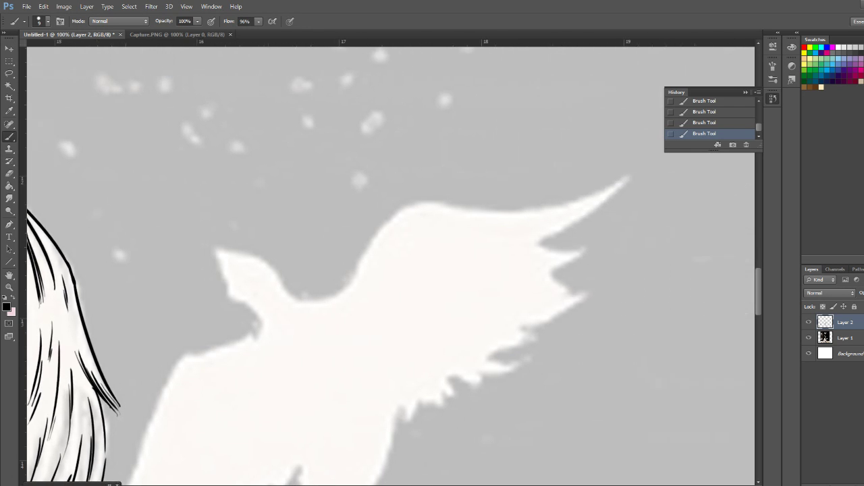
{"action": "scroll", "coordinate": [391, 266], "scroll_direction": "left", "scroll_amount": 1}
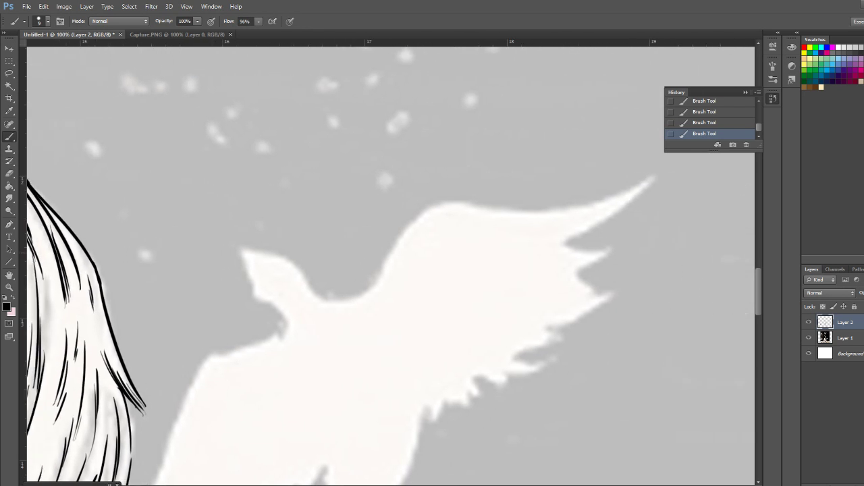
{"action": "mouse_move", "coordinate": [240, 246]}
{"action": "left_mouse_down"}
{"action": "mouse_move", "coordinate": [287, 334]}
{"action": "mouse_move", "coordinate": [218, 345]}
{"action": "mouse_move", "coordinate": [154, 484]}
{"action": "left_mouse_up"}
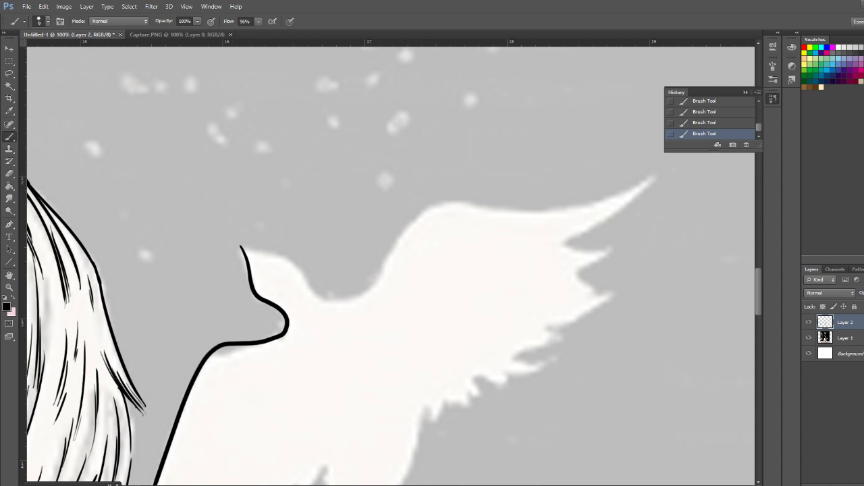
{"action": "scroll", "coordinate": [390, 266], "scroll_direction": "down", "scroll_amount": 5}
{"action": "mouse_move", "coordinate": [150, 275]}
{"action": "left_mouse_down"}
{"action": "mouse_move", "coordinate": [112, 326]}
{"action": "mouse_move", "coordinate": [150, 311]}
{"action": "mouse_move", "coordinate": [172, 321]}
{"action": "mouse_move", "coordinate": [197, 305]}
{"action": "left_mouse_up"}
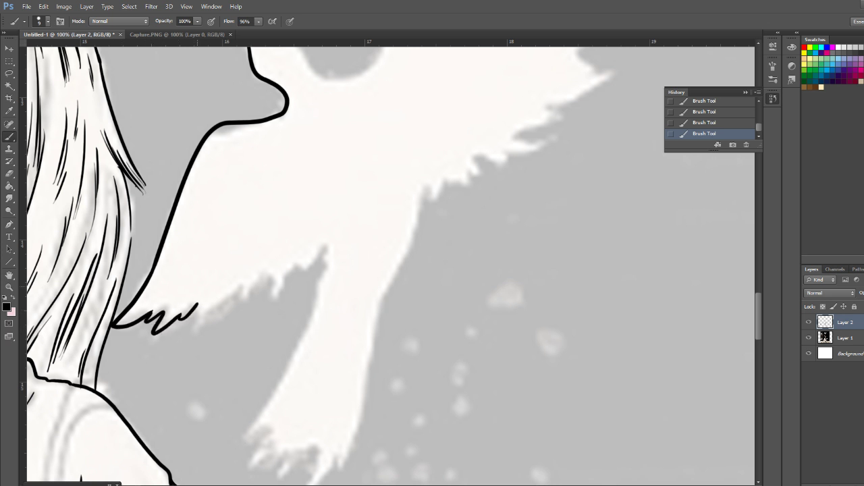
{"action": "mouse_move", "coordinate": [197, 305]}
{"action": "left_mouse_down"}
{"action": "mouse_move", "coordinate": [208, 325]}
{"action": "mouse_move", "coordinate": [263, 279]}
{"action": "mouse_move", "coordinate": [275, 277]}
{"action": "mouse_move", "coordinate": [276, 292]}
{"action": "mouse_move", "coordinate": [292, 268]}
{"action": "mouse_move", "coordinate": [327, 246]}
{"action": "left_mouse_up"}
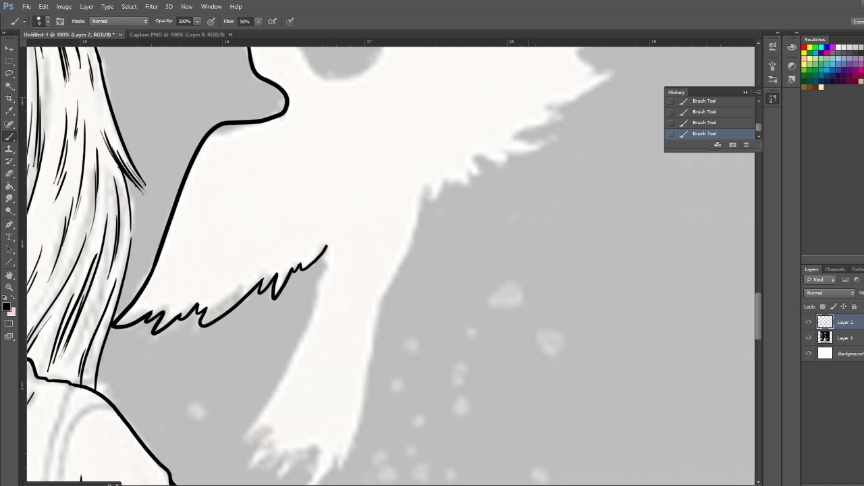
Ink the top of the bird's beak and head, the curve of its neck and the raised wing's upper edge out to the tip
{"action": "left_click_drag", "start_coordinate": [538, 484], "coordinate": [545, 484]}
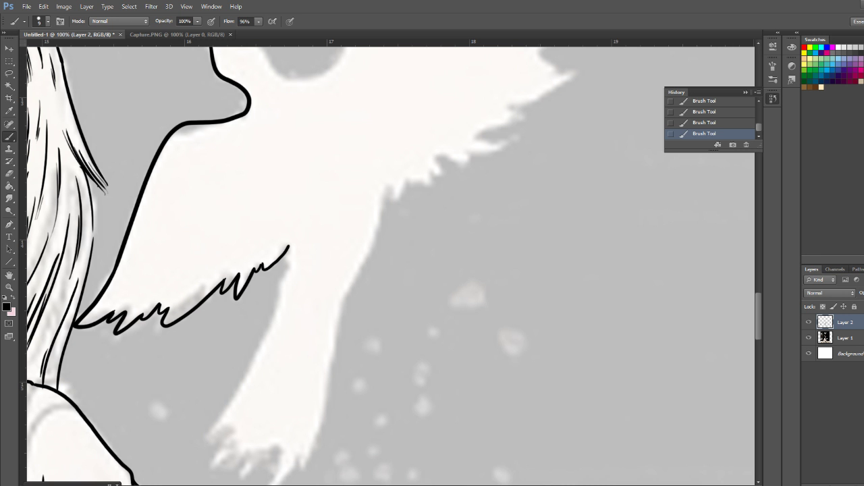
{"action": "scroll", "coordinate": [390, 263], "scroll_direction": "up", "scroll_amount": 6}
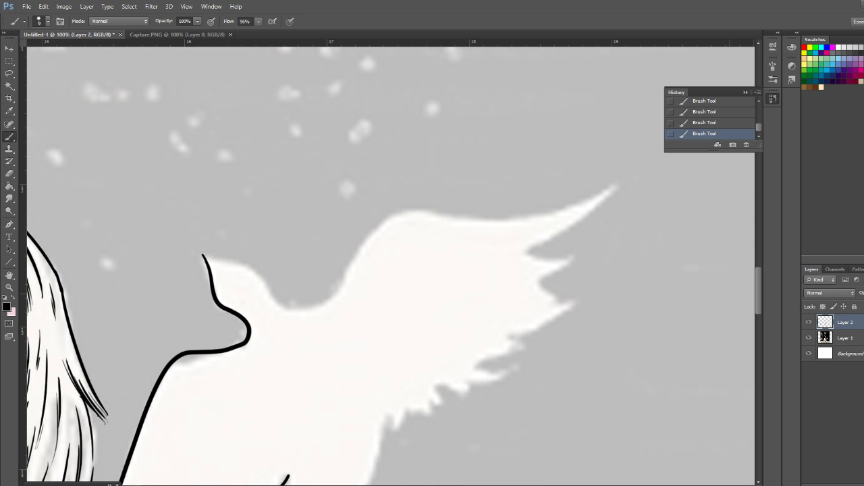
{"action": "mouse_move", "coordinate": [204, 255]}
{"action": "left_mouse_down"}
{"action": "mouse_move", "coordinate": [258, 270]}
{"action": "mouse_move", "coordinate": [292, 311]}
{"action": "mouse_move", "coordinate": [317, 306]}
{"action": "mouse_move", "coordinate": [344, 264]}
{"action": "left_mouse_up"}
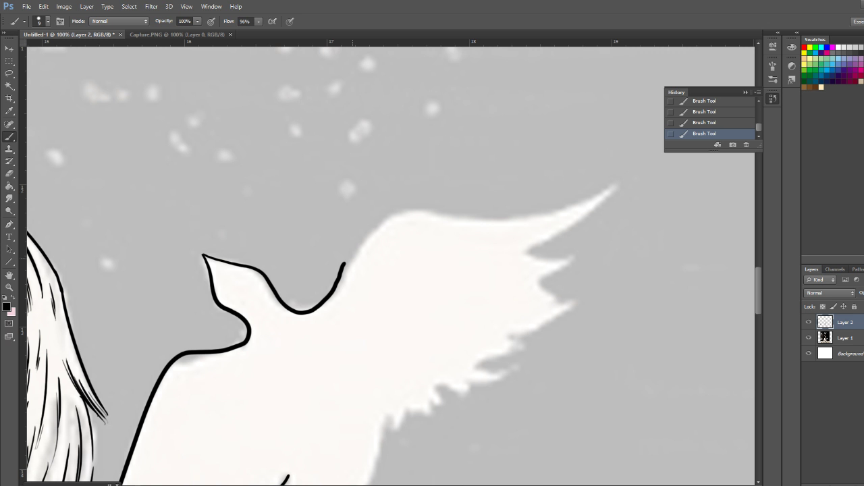
{"action": "mouse_move", "coordinate": [614, 183]}
{"action": "left_mouse_down"}
{"action": "mouse_move", "coordinate": [559, 216]}
{"action": "mouse_move", "coordinate": [513, 223]}
{"action": "mouse_move", "coordinate": [386, 209]}
{"action": "mouse_move", "coordinate": [343, 265]}
{"action": "left_mouse_up"}
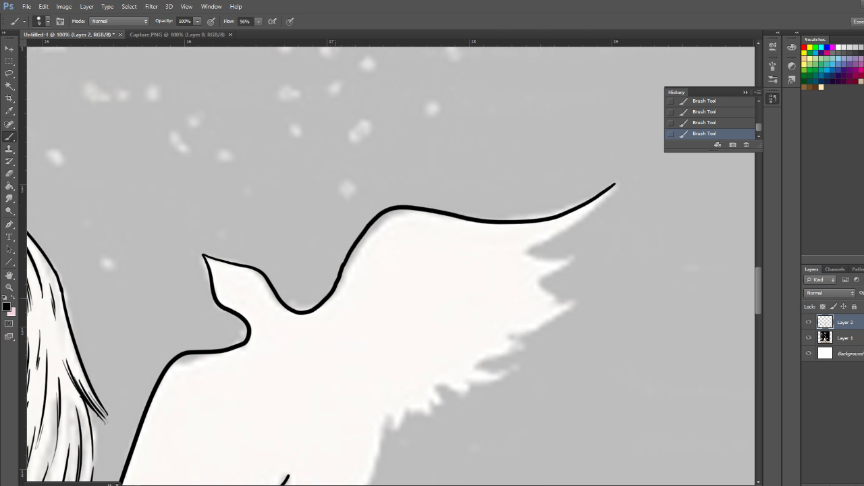
Ink the raised wing's pointed tip and the jagged feathers along its lower edge down to the tail base
{"action": "mouse_move", "coordinate": [615, 185]}
{"action": "left_mouse_down"}
{"action": "mouse_move", "coordinate": [533, 247]}
{"action": "mouse_move", "coordinate": [540, 250]}
{"action": "mouse_move", "coordinate": [532, 254]}
{"action": "mouse_move", "coordinate": [569, 263]}
{"action": "mouse_move", "coordinate": [534, 277]}
{"action": "left_mouse_up"}
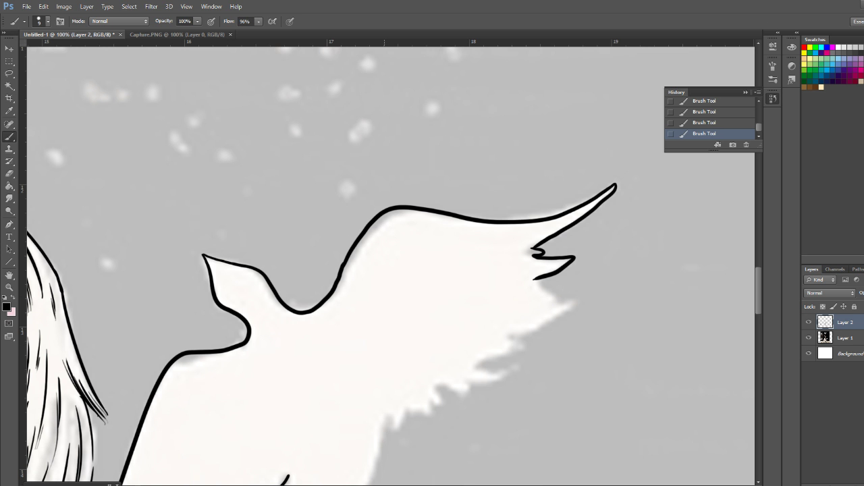
{"action": "mouse_move", "coordinate": [386, 416]}
{"action": "left_mouse_down"}
{"action": "mouse_move", "coordinate": [391, 426]}
{"action": "mouse_move", "coordinate": [418, 406]}
{"action": "left_mouse_up"}
{"action": "mouse_move", "coordinate": [418, 406]}
{"action": "left_mouse_down"}
{"action": "mouse_move", "coordinate": [432, 409]}
{"action": "mouse_move", "coordinate": [443, 389]}
{"action": "left_mouse_up"}
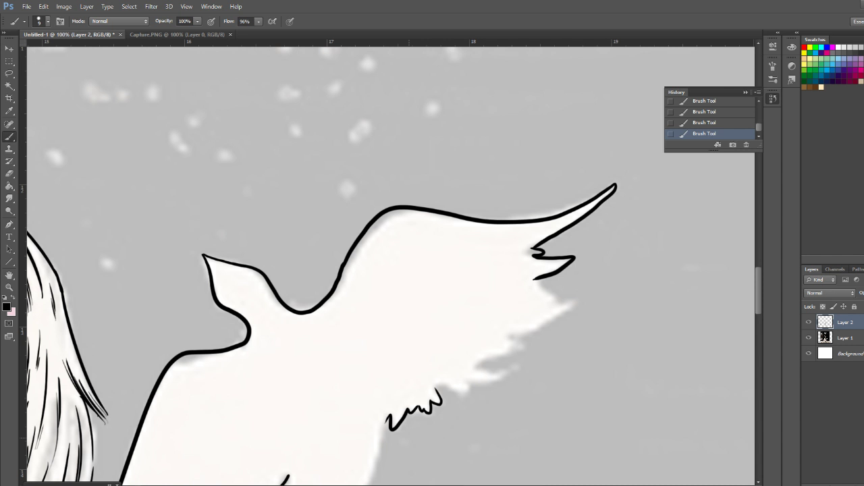
{"action": "mouse_move", "coordinate": [440, 394]}
{"action": "left_mouse_down"}
{"action": "mouse_move", "coordinate": [470, 390]}
{"action": "mouse_move", "coordinate": [503, 375]}
{"action": "mouse_move", "coordinate": [475, 368]}
{"action": "mouse_move", "coordinate": [555, 314]}
{"action": "mouse_move", "coordinate": [559, 308]}
{"action": "mouse_move", "coordinate": [543, 311]}
{"action": "mouse_move", "coordinate": [553, 303]}
{"action": "mouse_move", "coordinate": [528, 277]}
{"action": "left_mouse_up"}
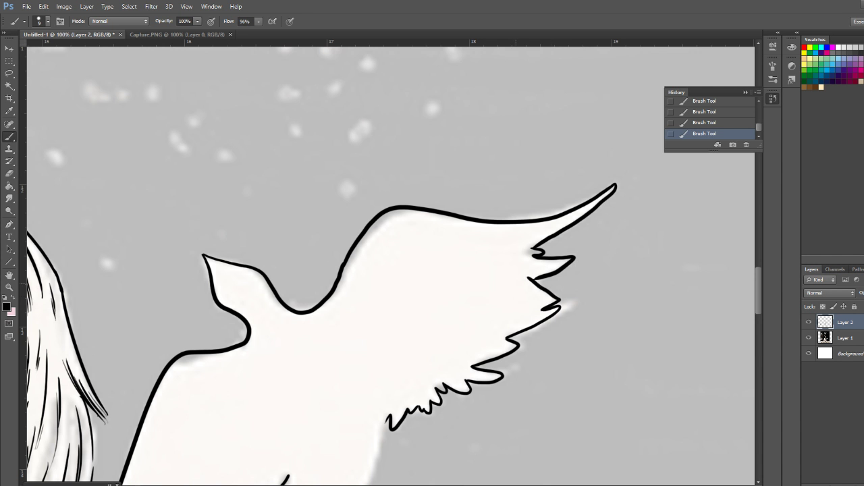